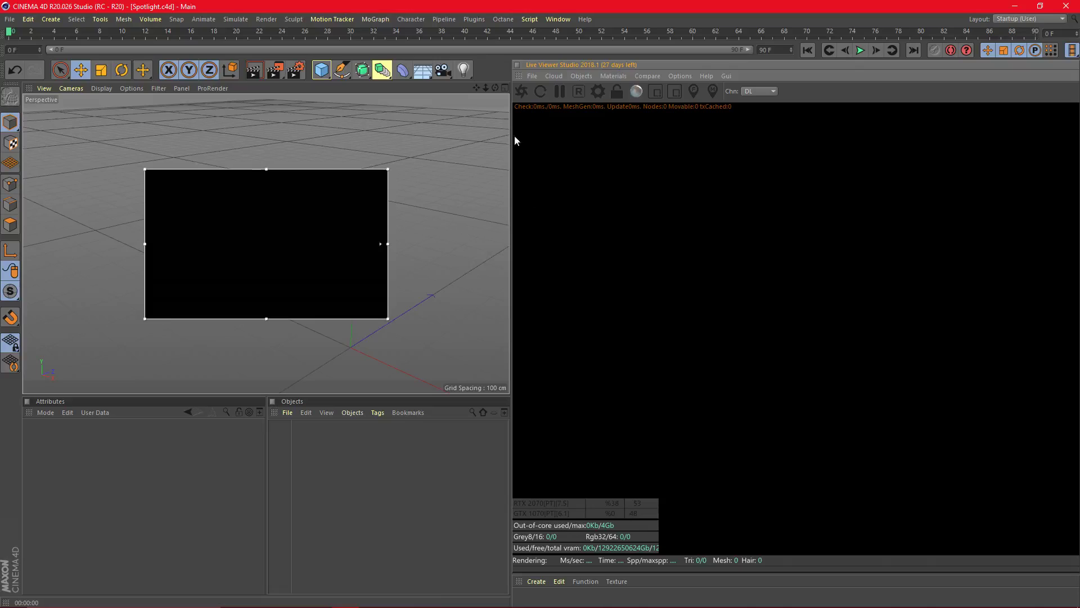
left_click_drag(283, 78, 353, 323)
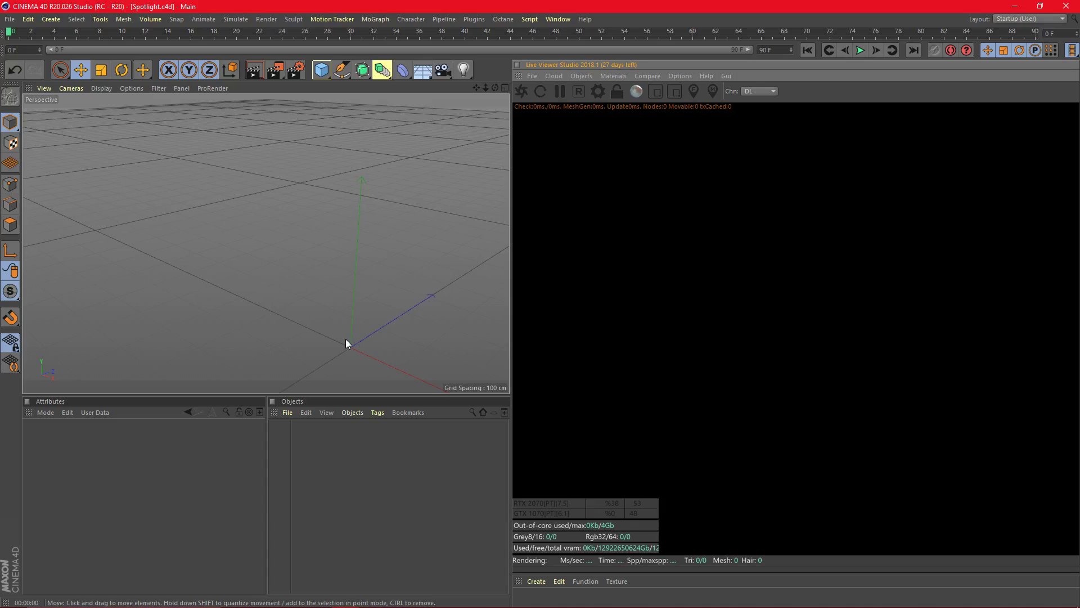
left_click(582, 76)
mouse_move(591, 123)
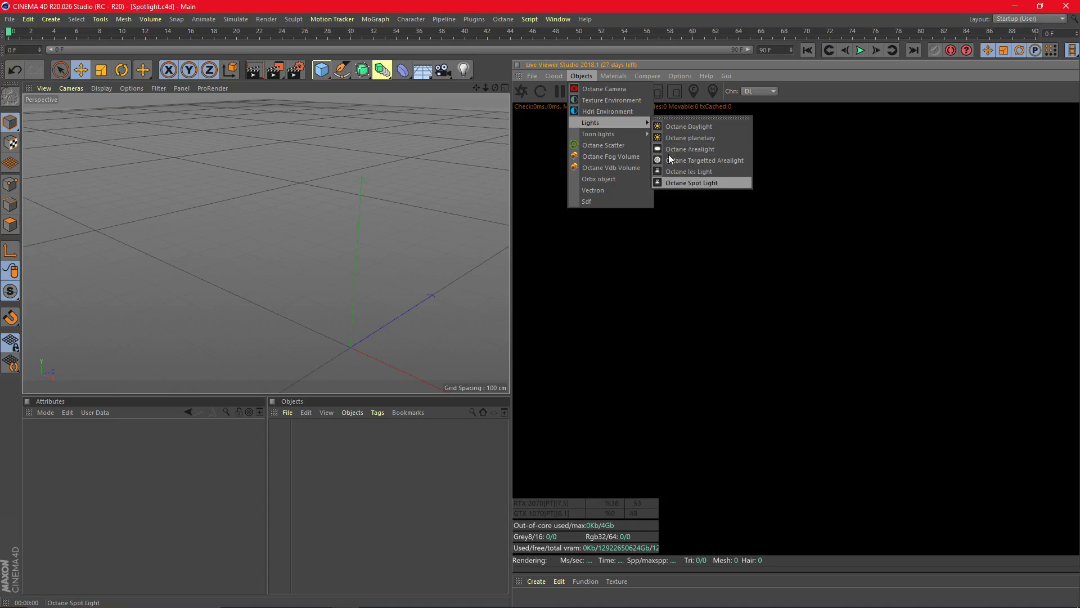
Step: Add a cube and raise it above the world origin
left_click(321, 76)
left_click(433, 91)
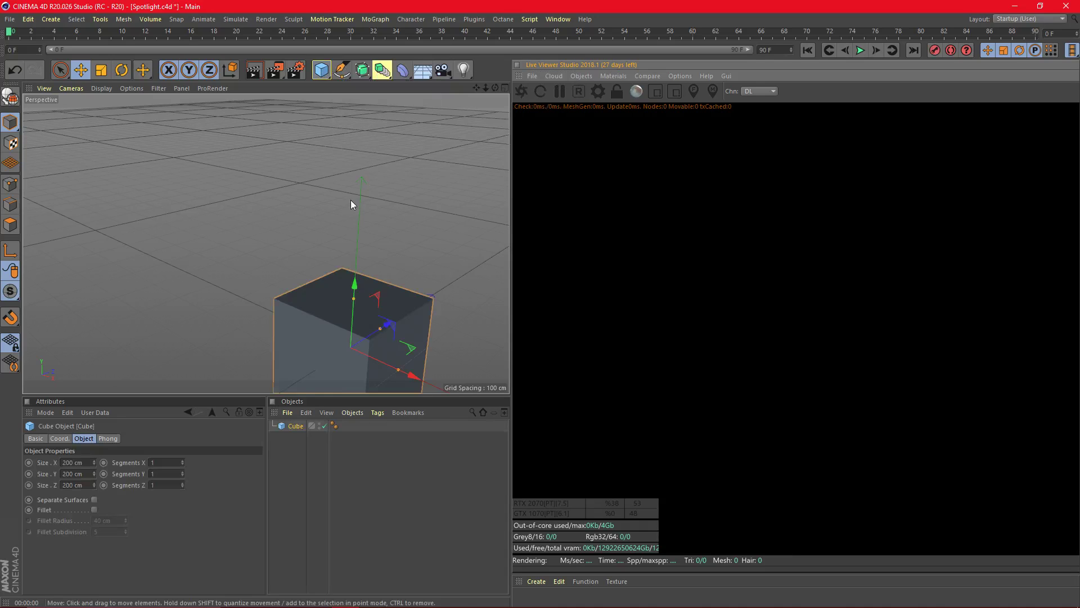
scroll(351, 200, "down", 3)
left_click_drag(354, 244, 353, 117)
scroll(422, 143, "down", 4)
scroll(429, 137, "down", 3)
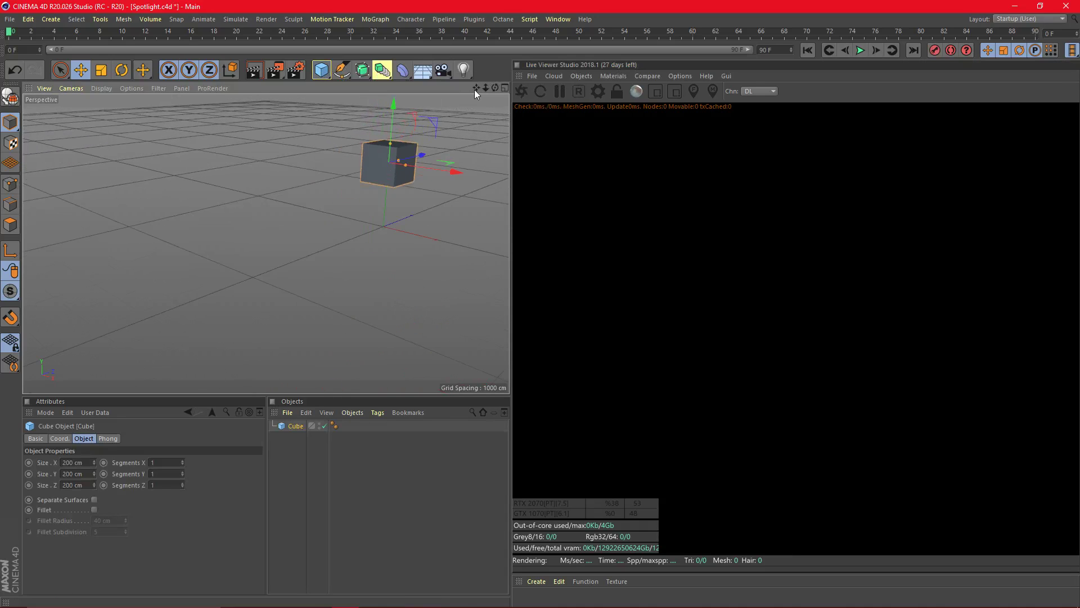
Step: Stretch the cube into a large box about 2185 cm by 1103 cm by 1774 cm in X, Y and Z
left_click_drag(475, 88, 334, 140)
left_click_drag(262, 222, 366, 291)
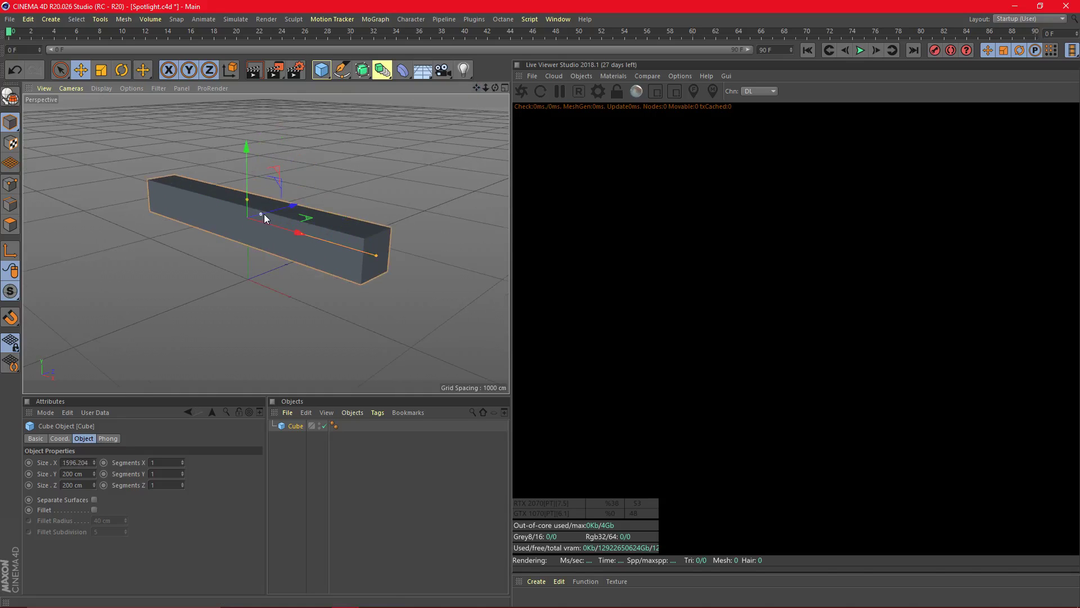
left_click_drag(262, 215, 247, 111)
scroll(380, 188, "down", 3)
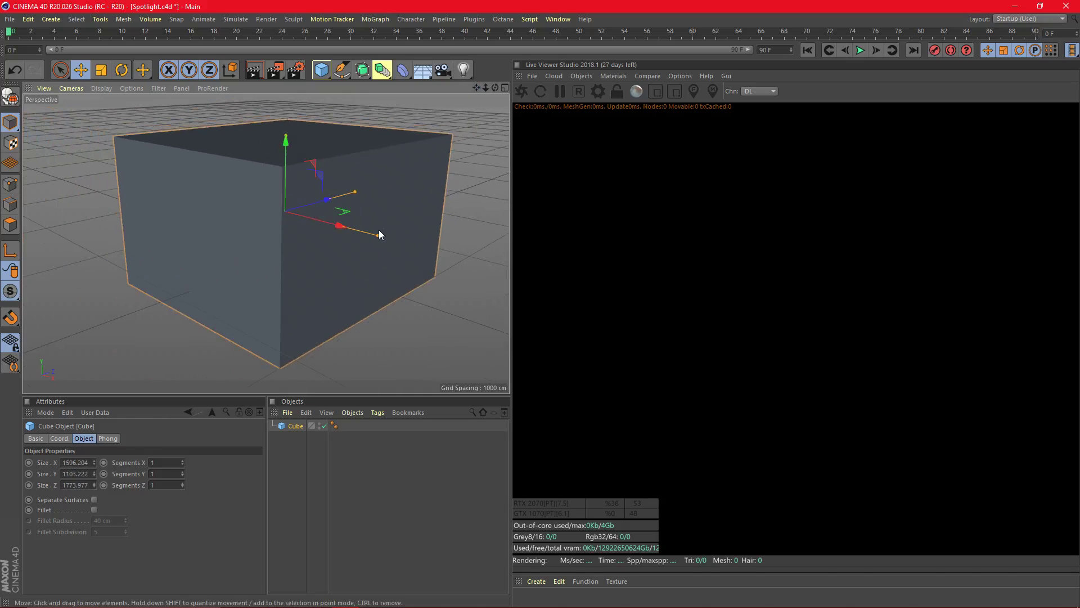
left_click_drag(379, 235, 420, 251)
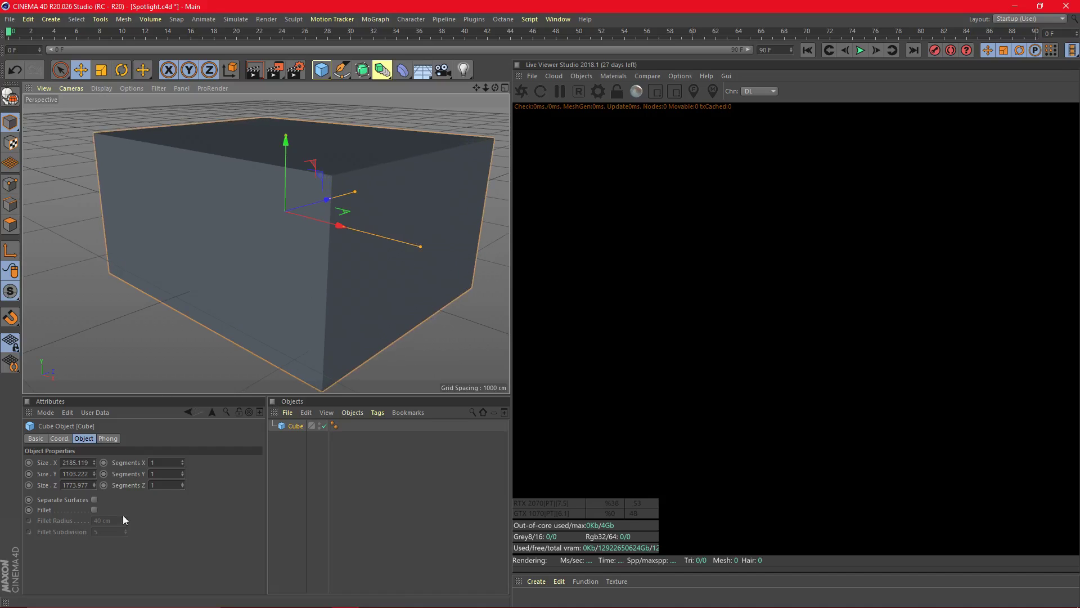
Step: Fillet the box with a 374 cm radius, then make it editable in polygon mode
left_click(93, 508)
mouse_move(125, 523)
left_mouse_down()
mouse_move(125, 514)
mouse_move(127, 522)
left_mouse_up()
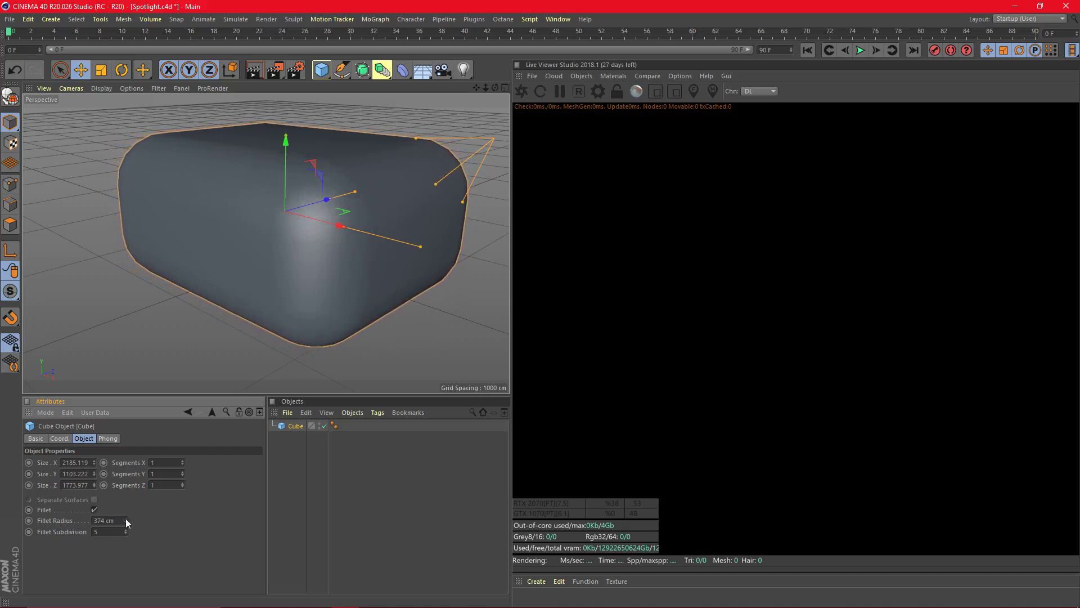
left_click(10, 97)
left_click(10, 224)
Step: Delete the rounded box's top and upper side polygons except one wall, using Live Selection with radius 83 and hidden elements included
left_click(60, 69)
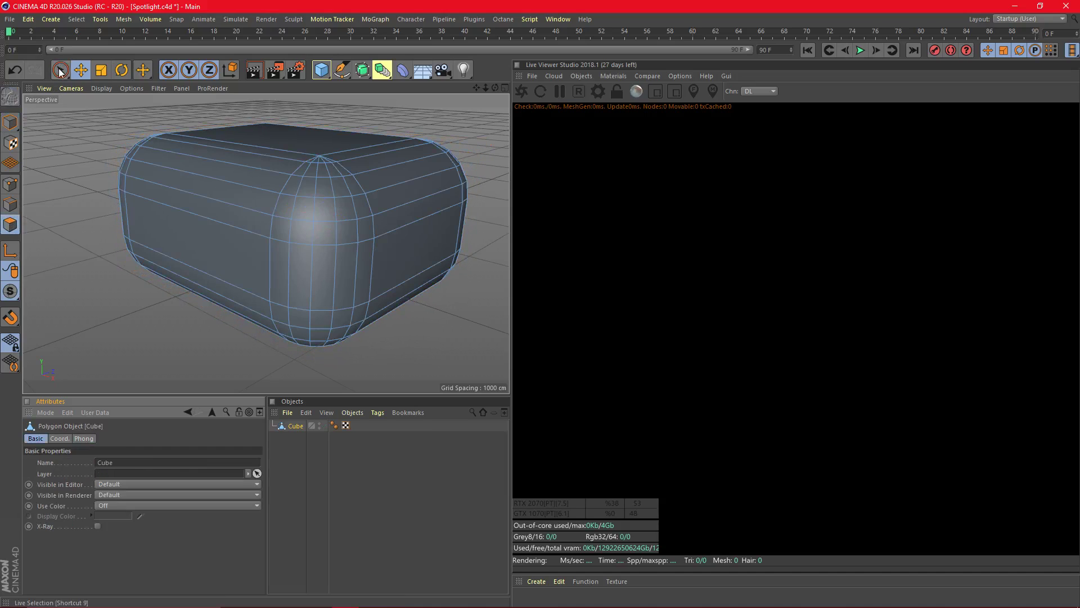
left_click_drag(495, 89, 458, 166)
middle_click_drag(451, 184, 377, 263, "alt")
right_click_drag(347, 253, 285, 280, "alt")
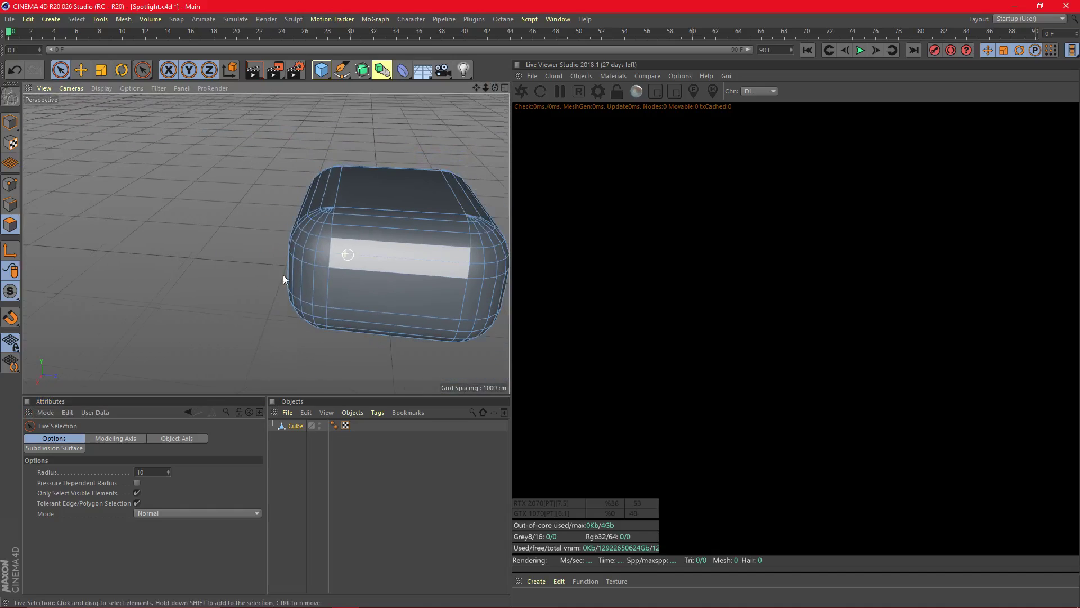
left_click_drag(167, 475, 168, 434)
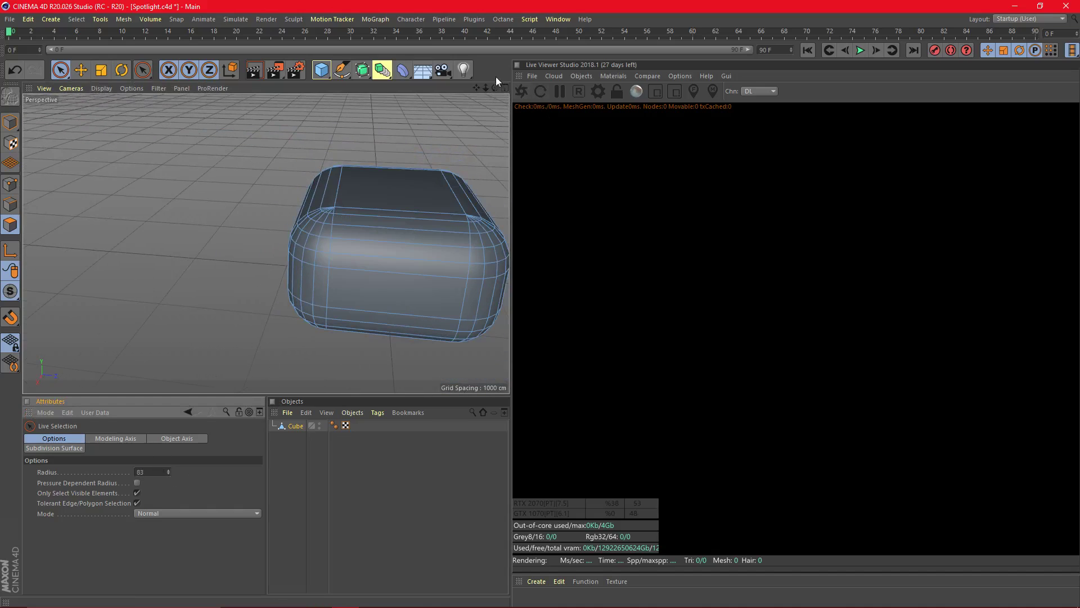
left_click_drag(480, 90, 501, 59)
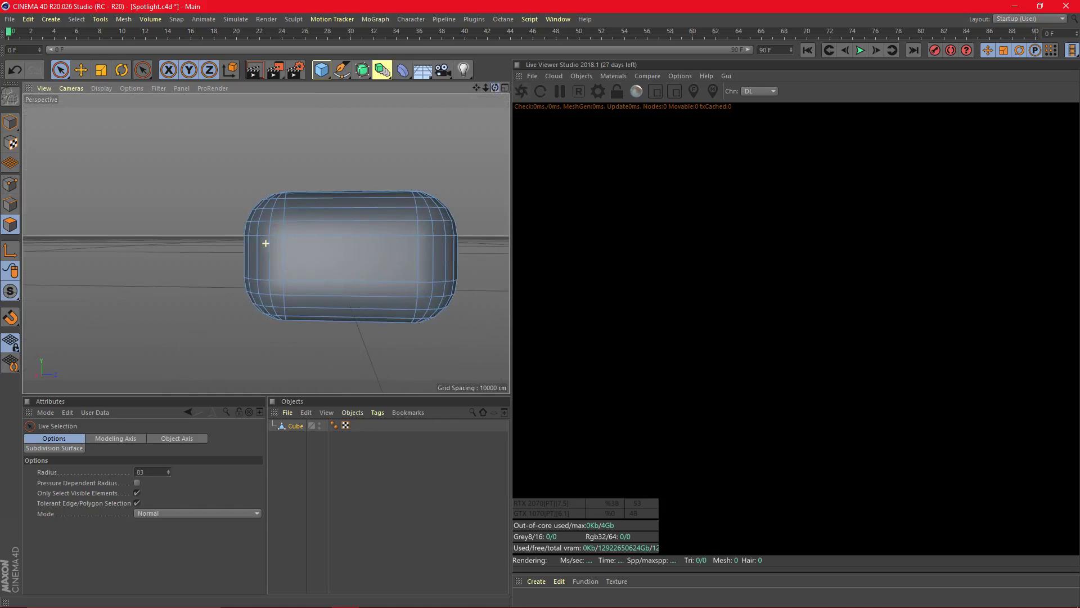
left_click(342, 180)
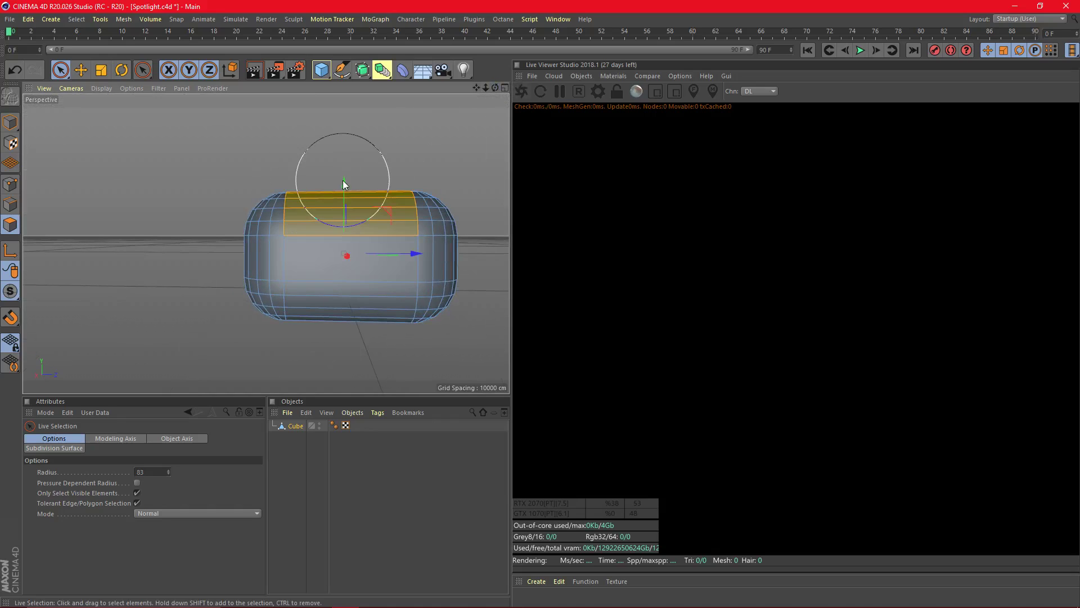
left_click(137, 493)
left_click(318, 219, "shift")
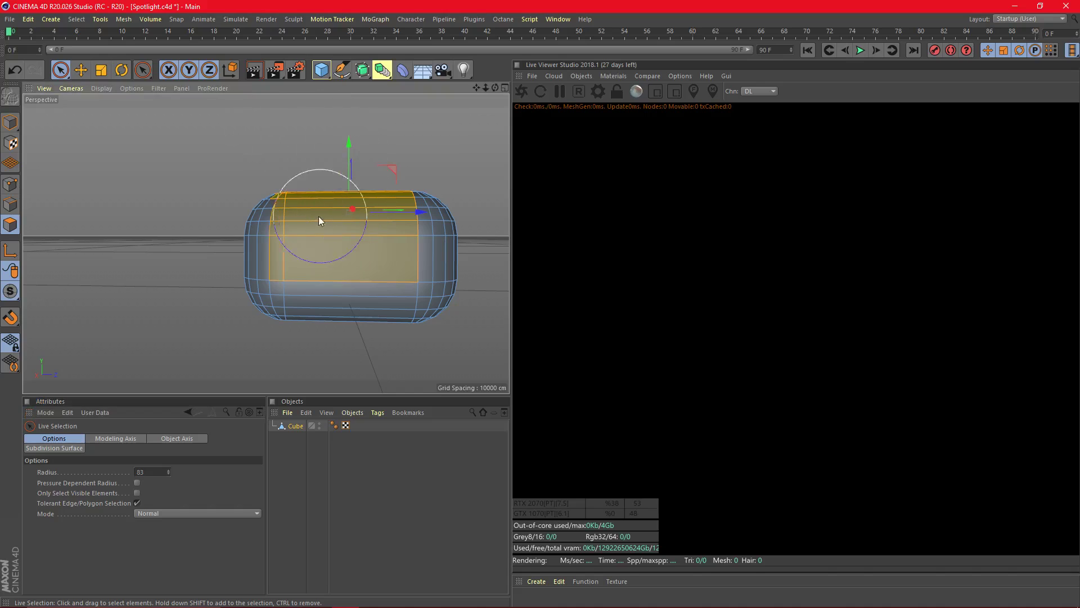
left_click_drag(319, 219, 290, 162, "shift")
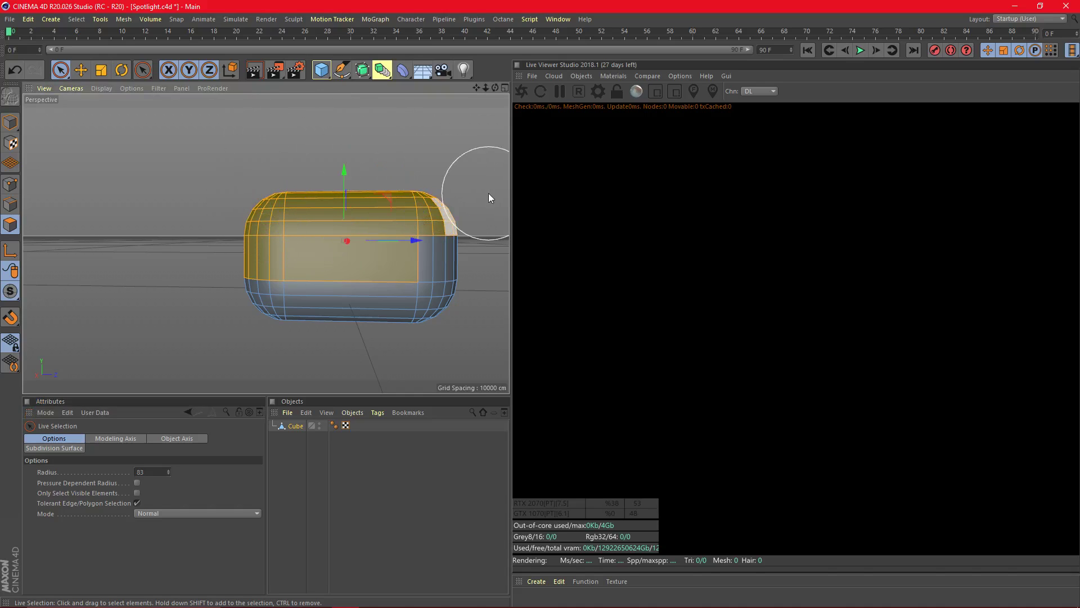
key("Delete")
Step: Delete the remaining lower side polygons opposite and beside the standing wall, keeping the floor
left_click(401, 190)
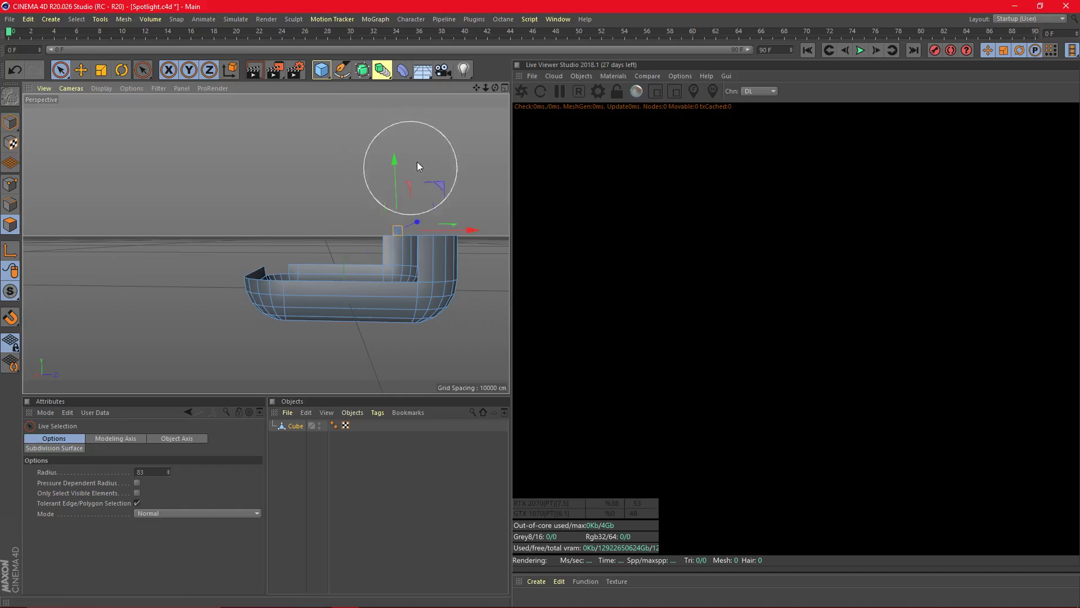
mouse_move(494, 88)
left_mouse_down()
mouse_move(473, 91)
mouse_move(481, 118)
left_mouse_up()
left_click(295, 271)
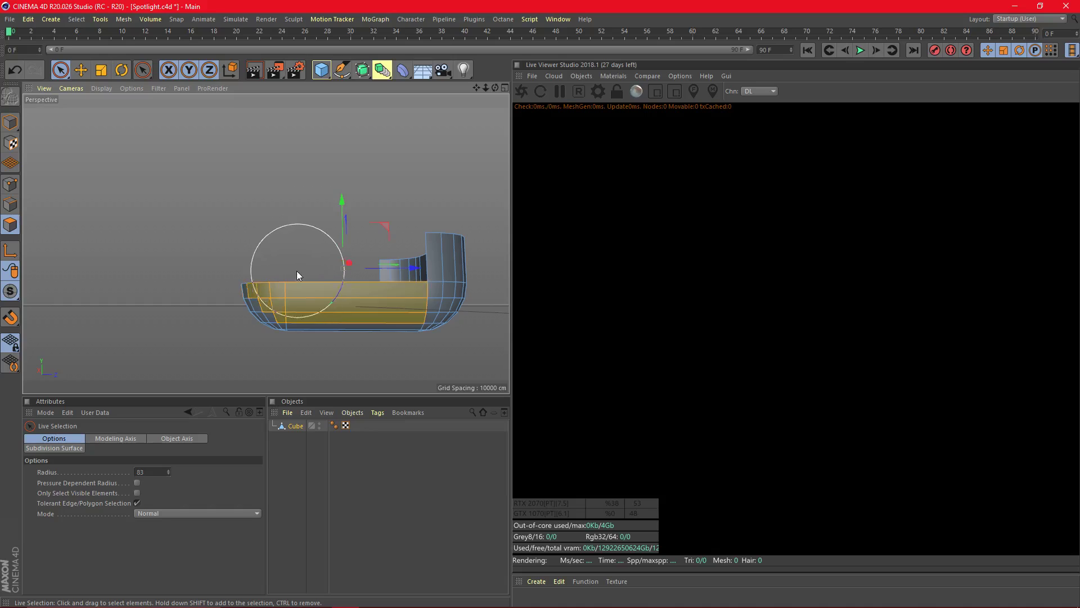
key("Delete")
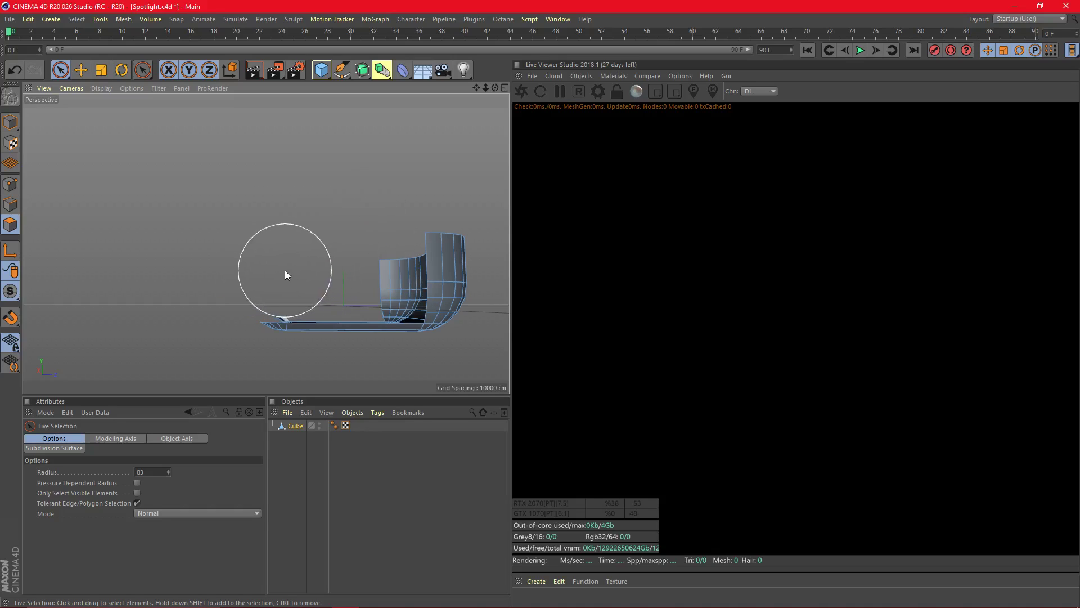
Step: Delete the rounded polygons at both ends of the curved wall and floor
left_click_drag(495, 87, 179, 192)
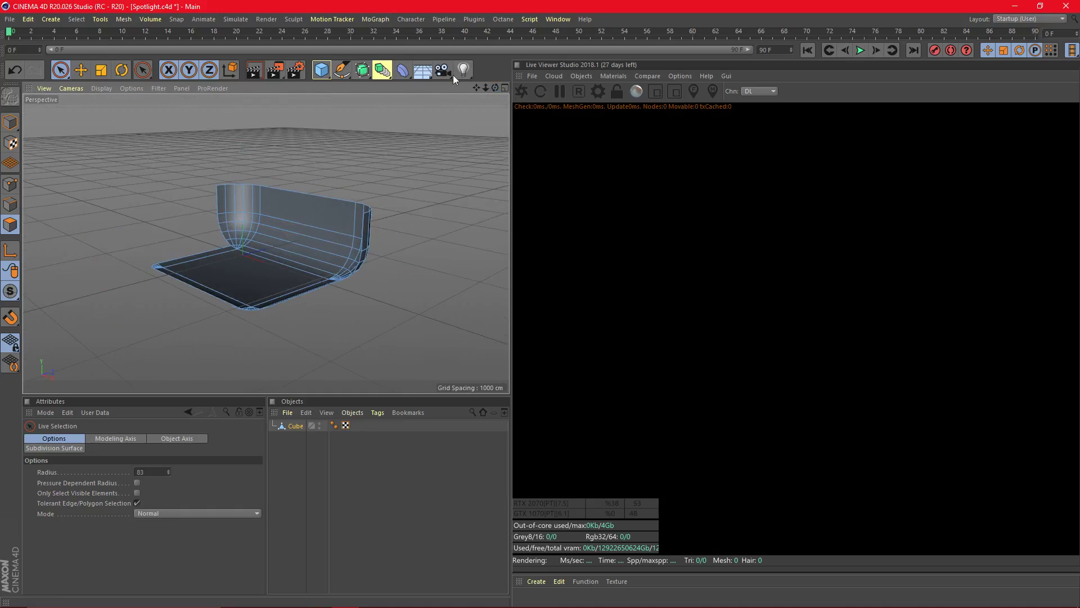
left_click_drag(496, 87, 270, 236)
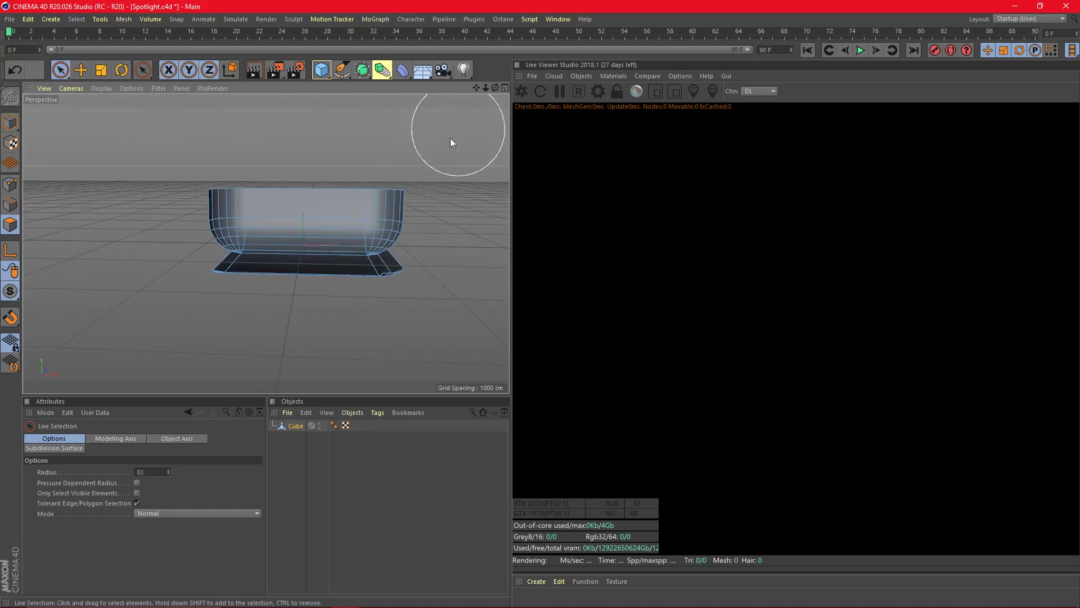
left_click(434, 274)
left_click_drag(430, 271, 413, 236)
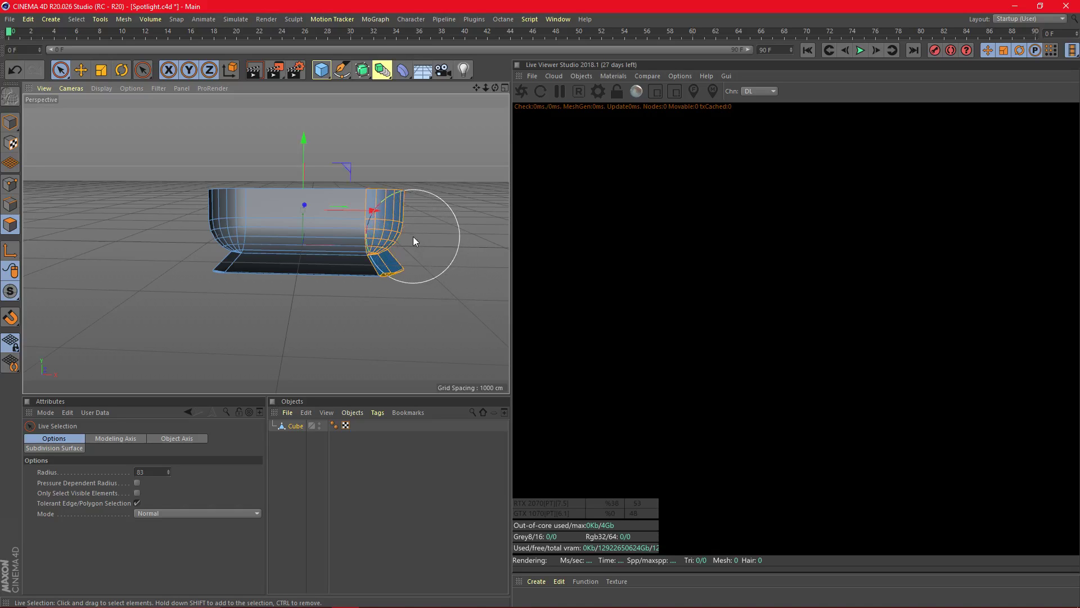
left_click_drag(181, 234, 194, 229)
key("Delete")
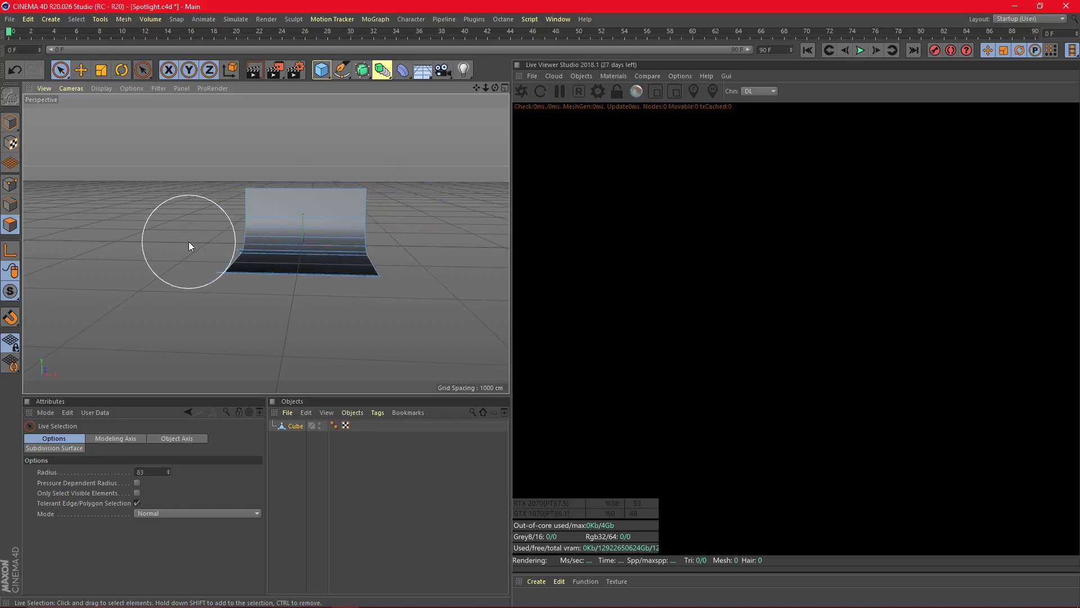
Step: Delete the leftover sliver polygons along the side edge of the backdrop
right_click_drag(147, 212, 270, 252, "alt")
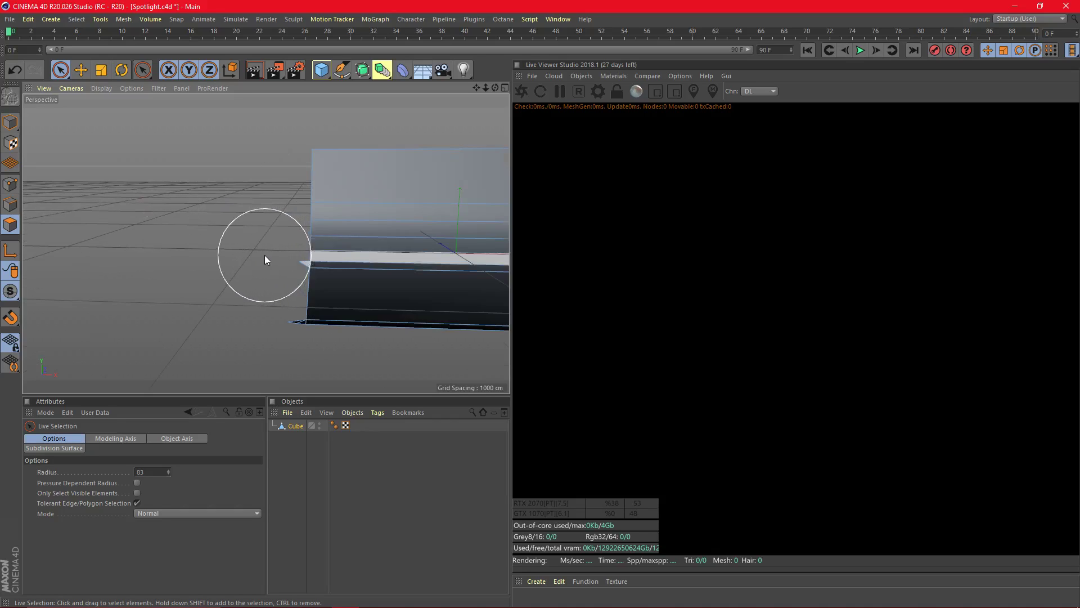
left_click(262, 255)
left_click(254, 329, "shift")
key("Delete")
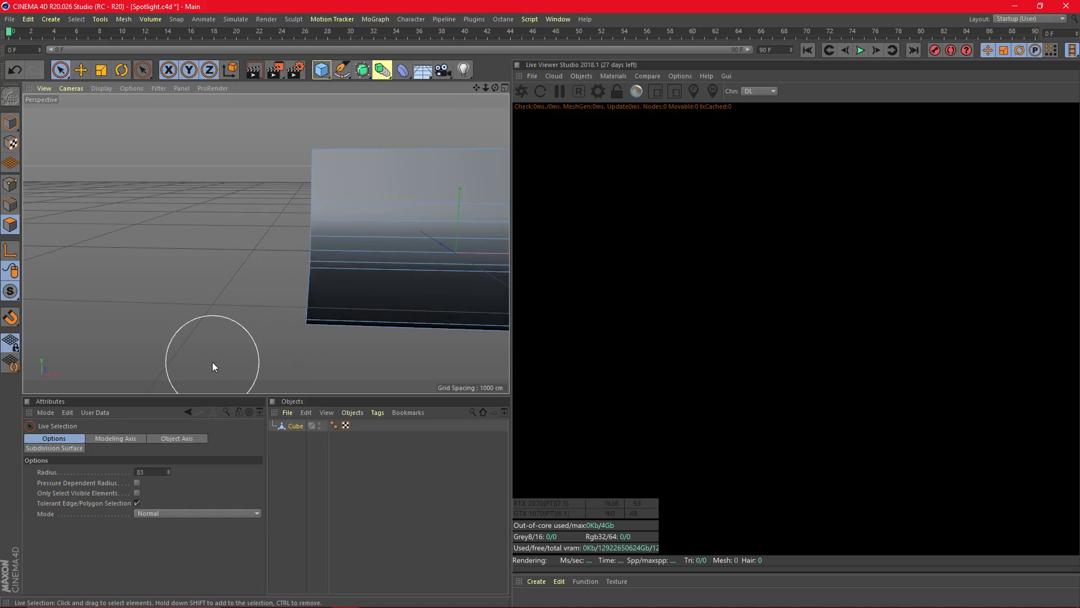
Step: Switch to model mode and raise the whole curved backdrop with the Move tool
left_click(83, 75)
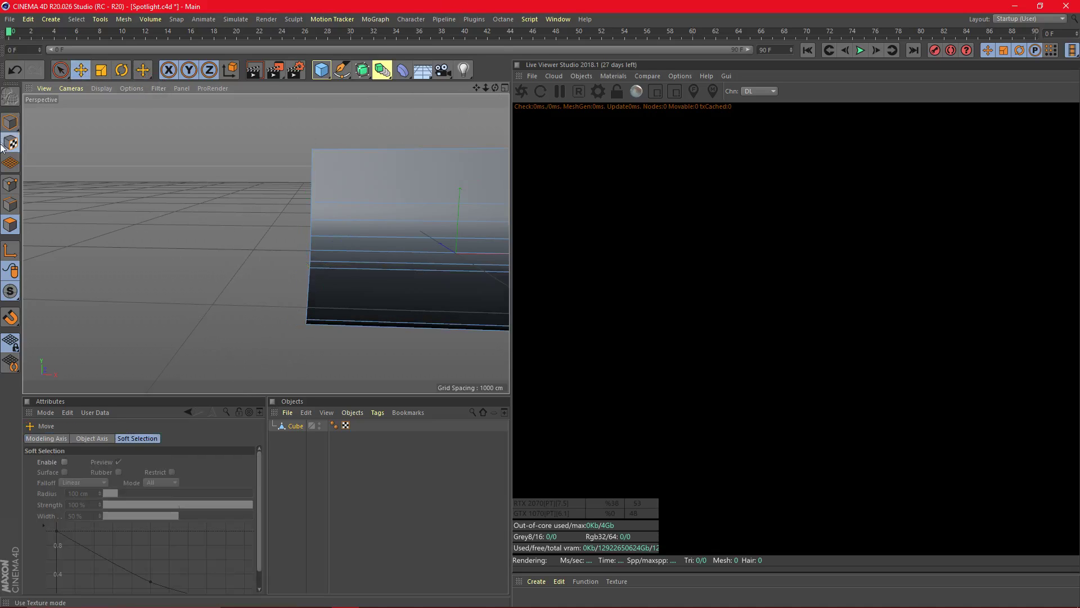
left_click(9, 125)
scroll(300, 181, "down", 3)
left_click_drag(413, 126, 414, 73)
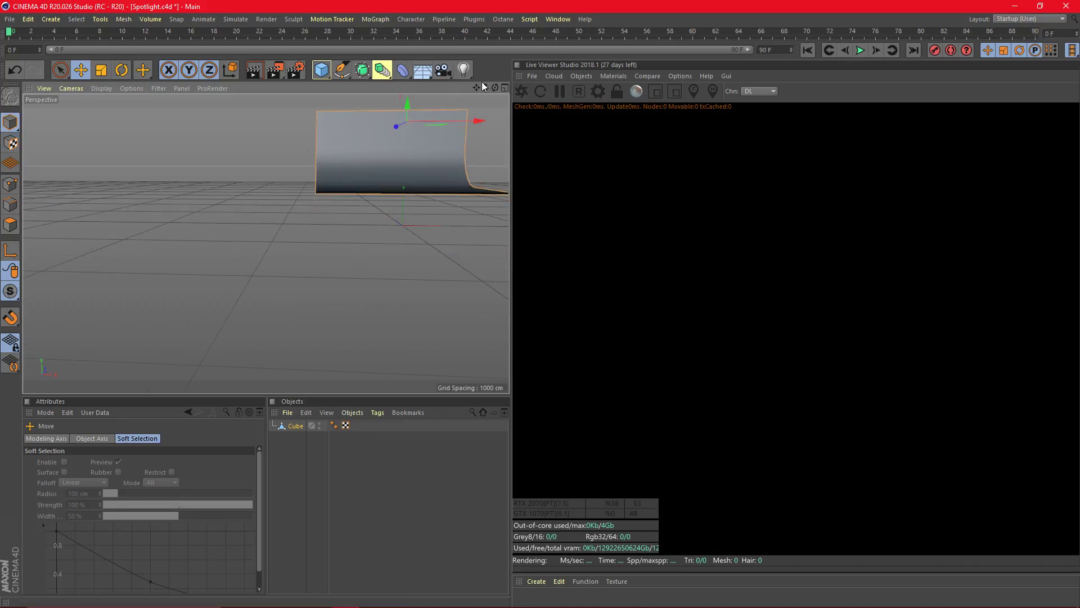
left_click_drag(477, 87, 396, 111)
Step: Add a second cube and raise it above the backdrop's floor
left_click_drag(322, 70, 395, 129)
scroll(396, 133, "up", 3)
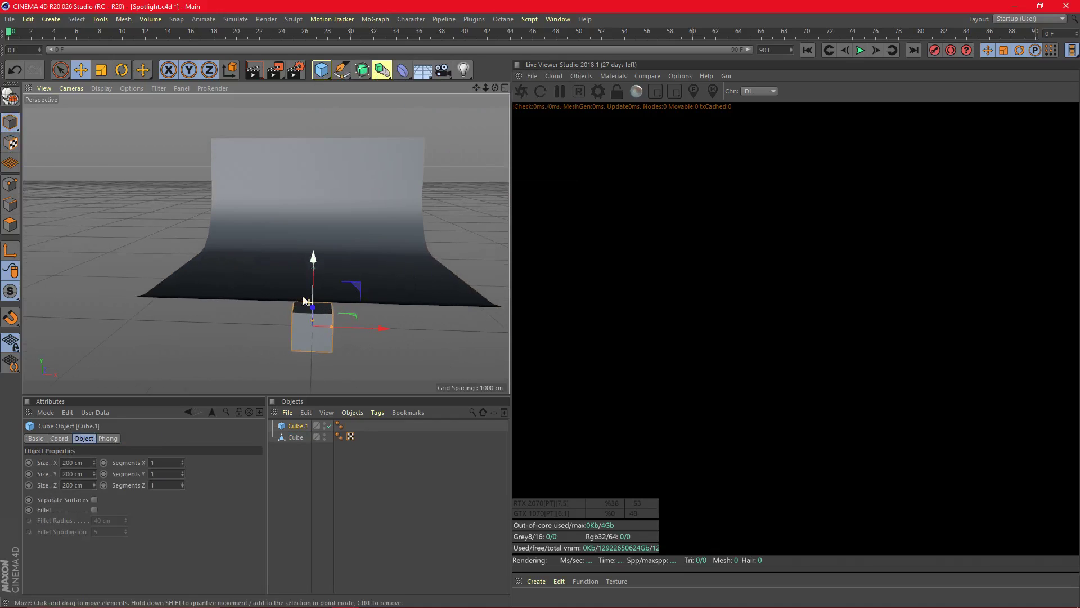
left_click_drag(315, 269, 322, 197)
right_click_drag(287, 224, 496, 83, "alt")
left_click_drag(495, 87, 195, 66)
Step: Scale the second cube down to about 31.8 cm per side and lower it toward the backdrop's floor
left_click(101, 70)
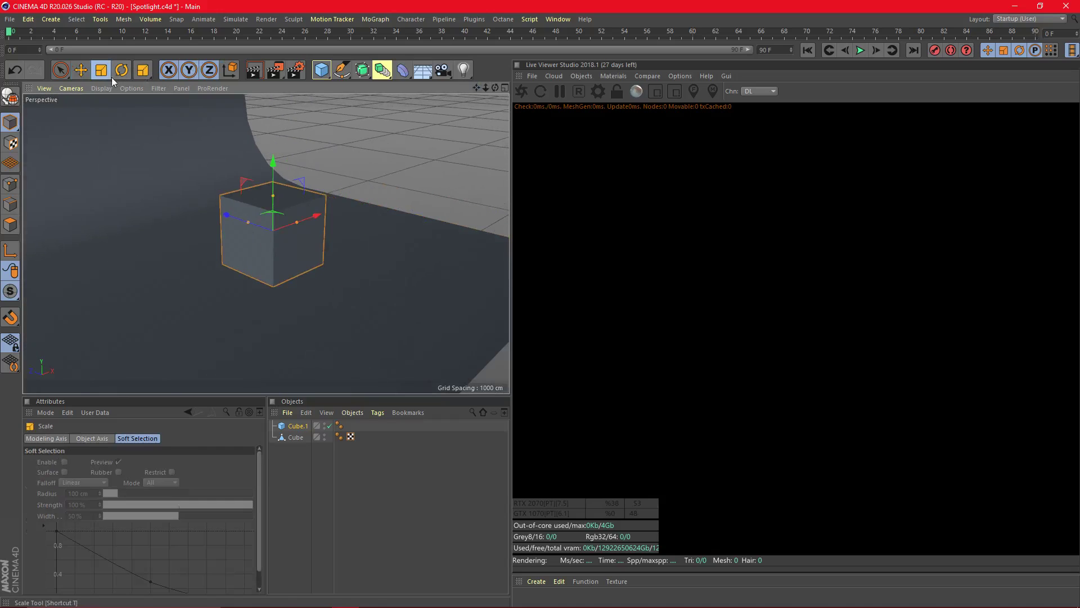
left_click_drag(413, 153, 106, 226)
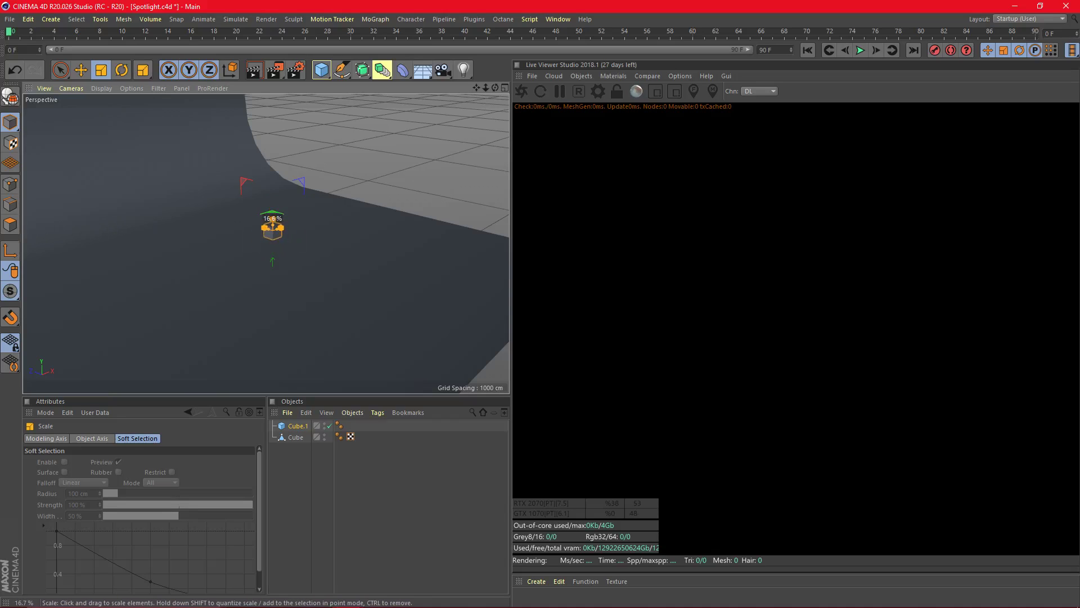
left_click(81, 70)
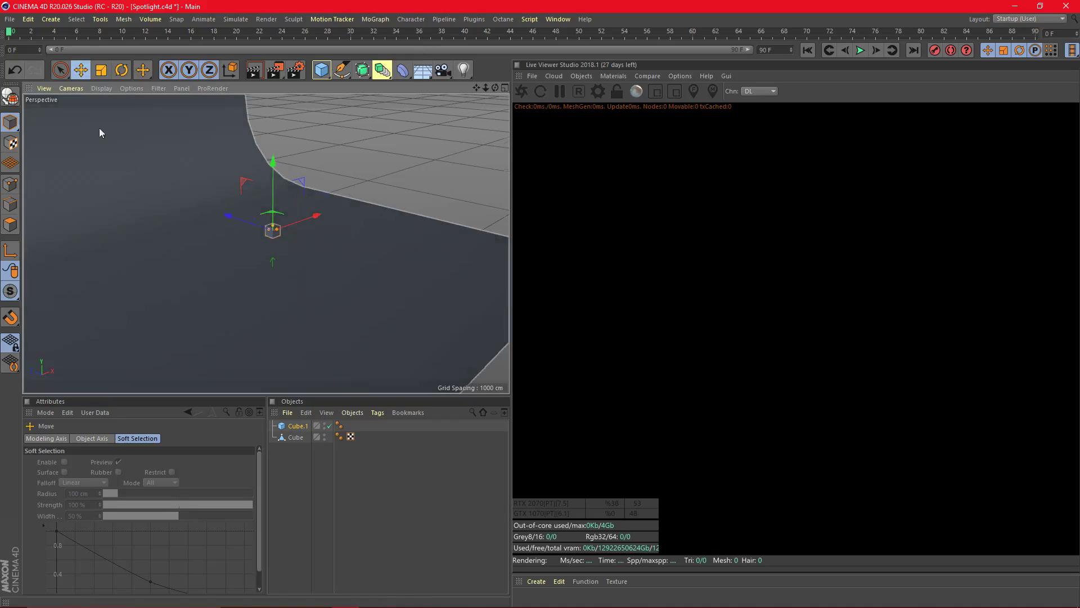
scroll(106, 137, "up", 3)
left_click_drag(415, 287, 201, 223)
left_click_drag(261, 190, 265, 241)
scroll(263, 321, "up", 4)
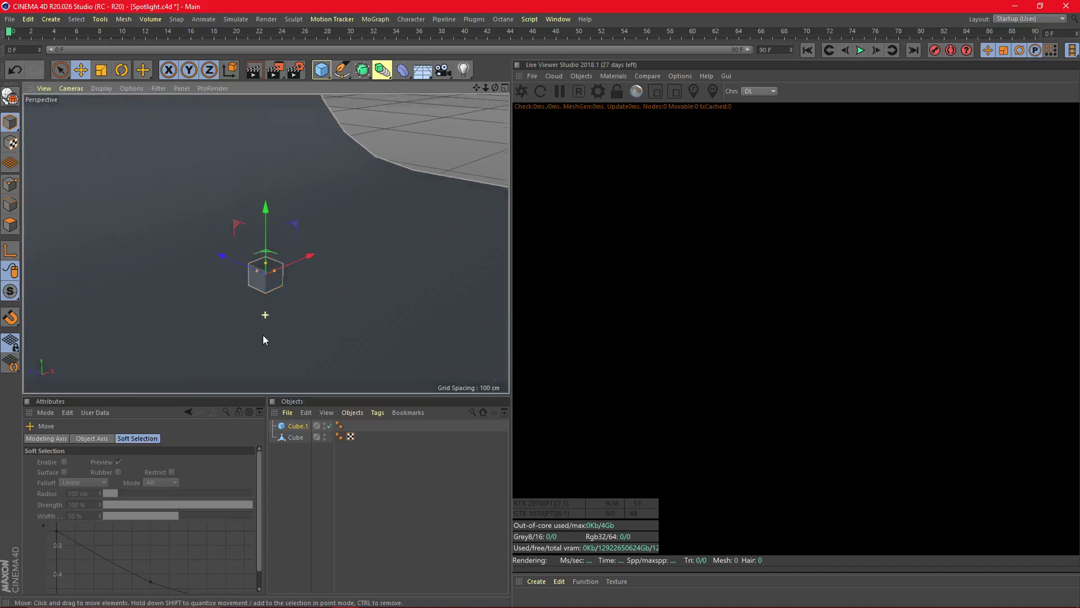
Step: Fillet the small cube with a 3.36 cm radius and 12 subdivisions
left_click(304, 426)
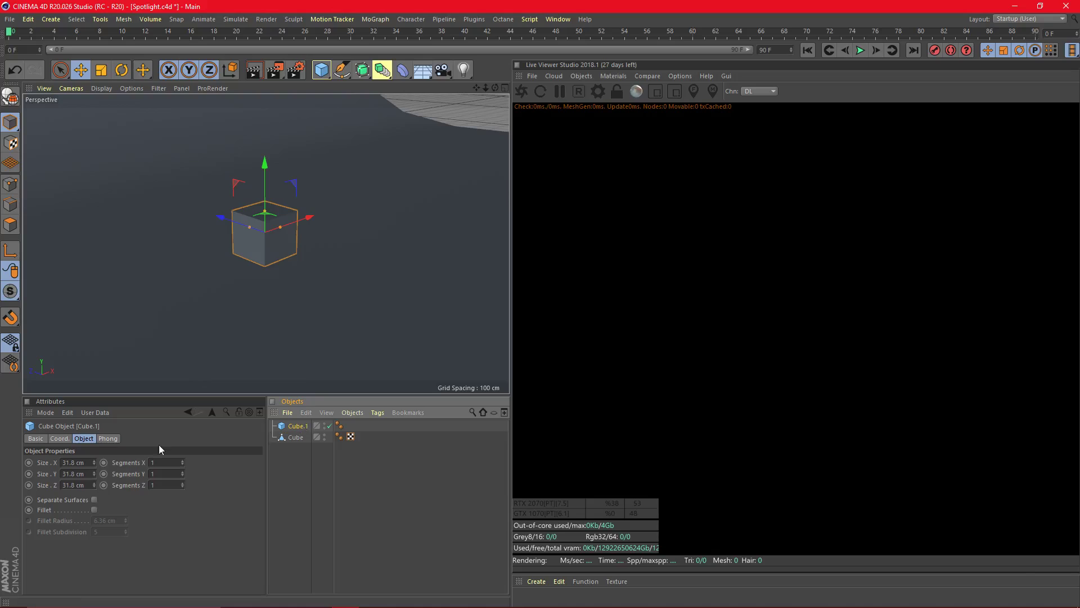
left_click(94, 510)
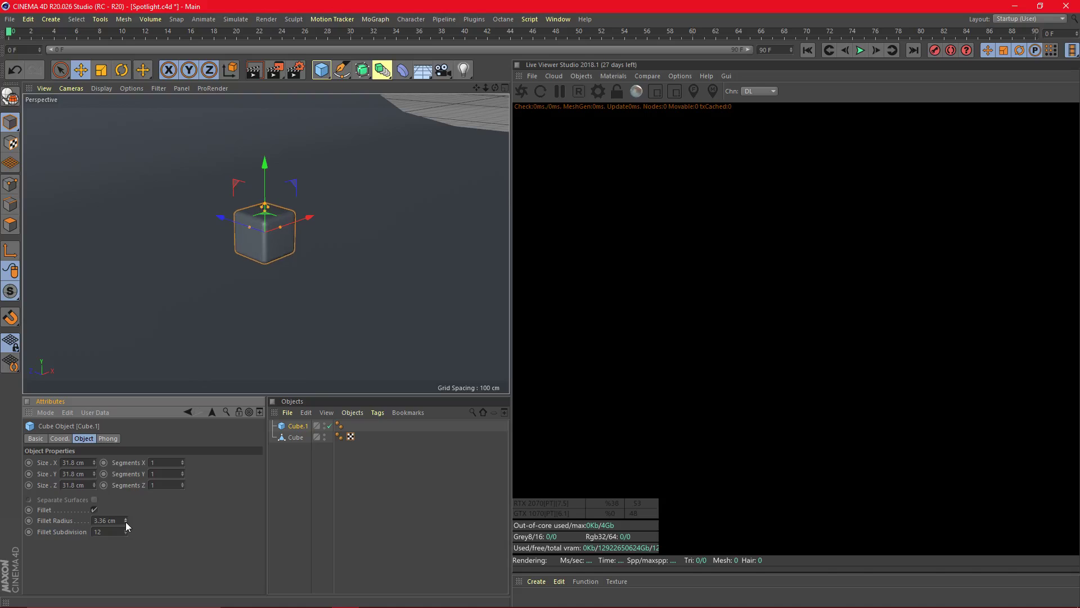
left_click_drag(495, 88, 275, 181)
Step: Create a new Octane material
left_click(536, 581)
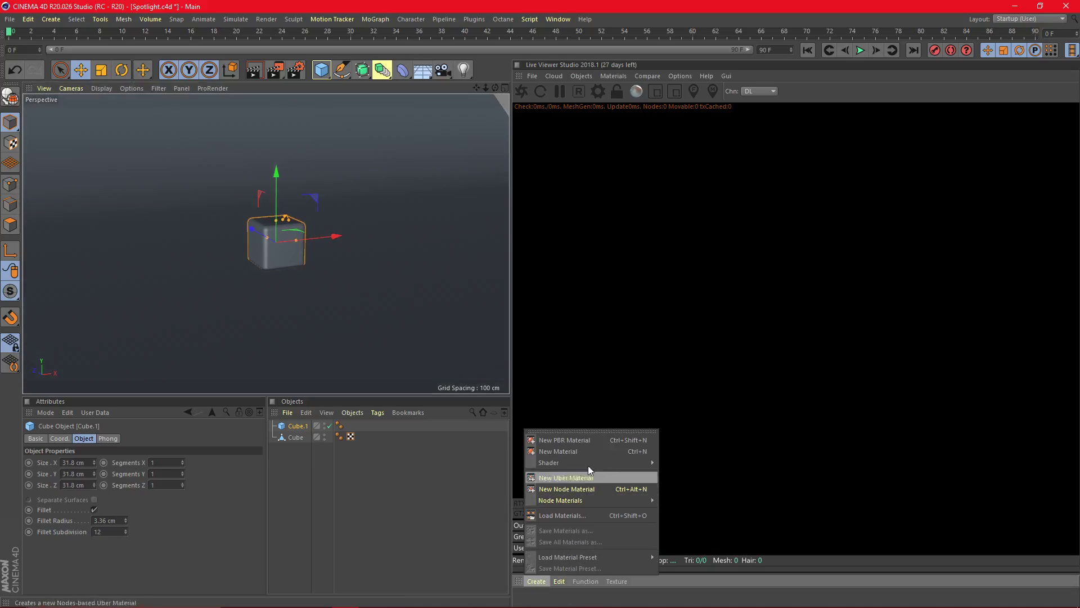
mouse_move(591, 462)
mouse_move(701, 444)
left_click(775, 454)
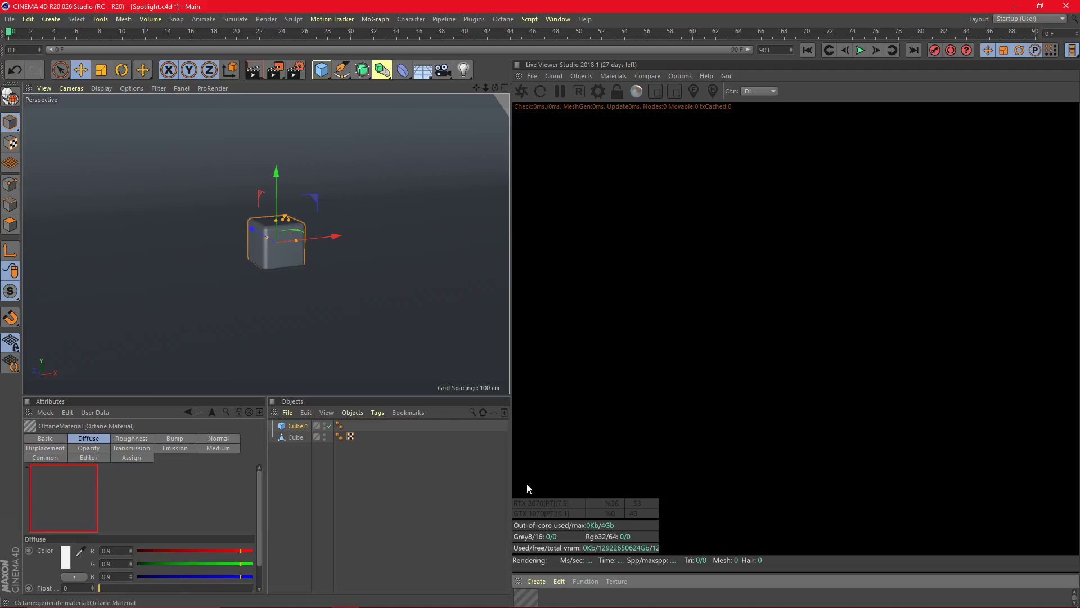
Step: Set the Octane material's type to Metallic and its roughness float to about 0.15
double_click(525, 596)
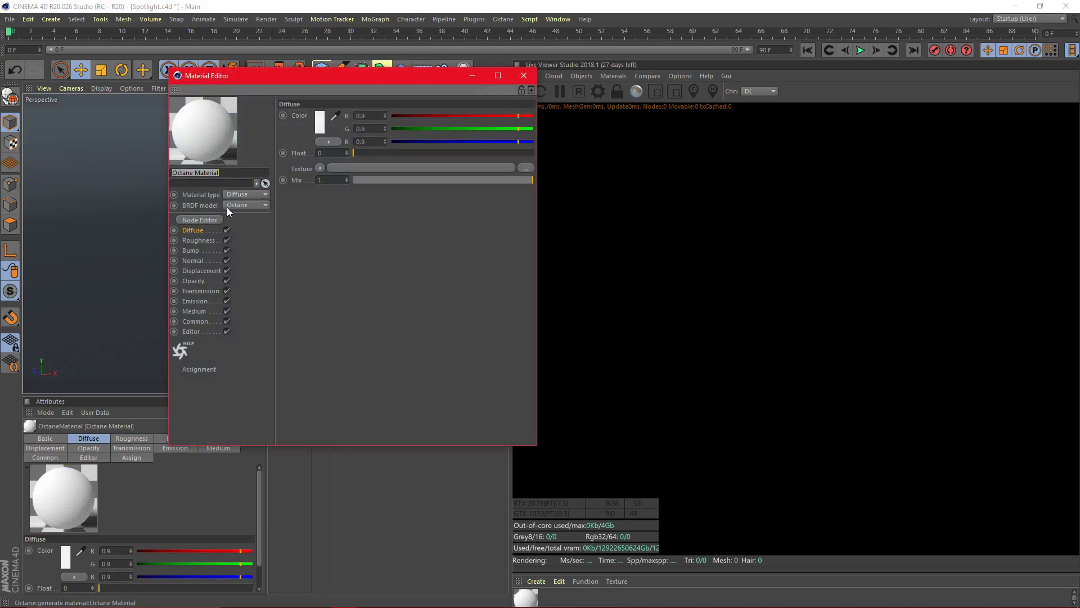
left_click(242, 195)
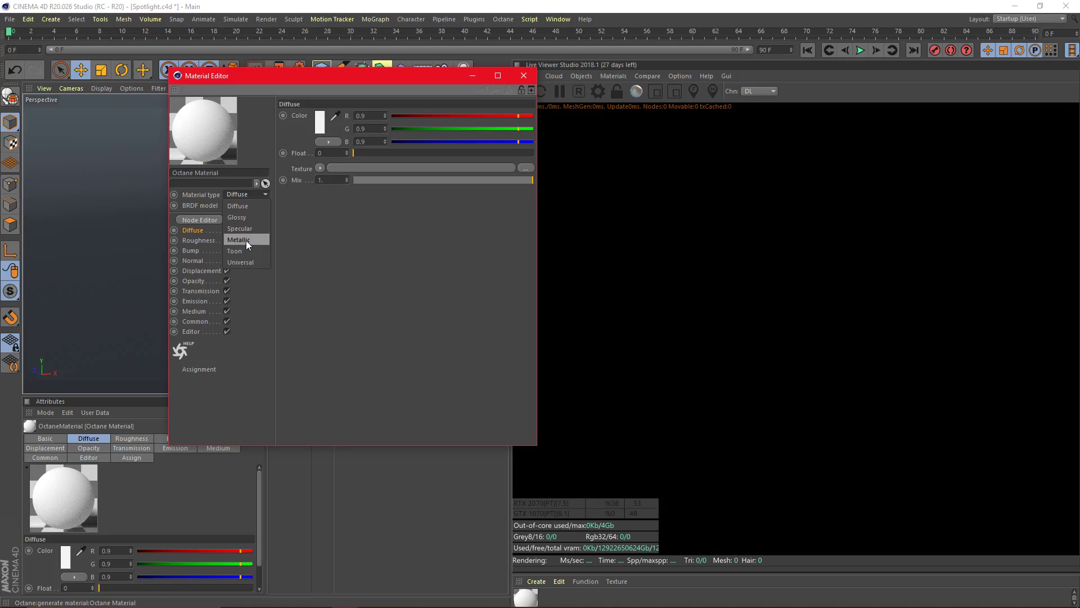
left_click(246, 240)
left_click(196, 262)
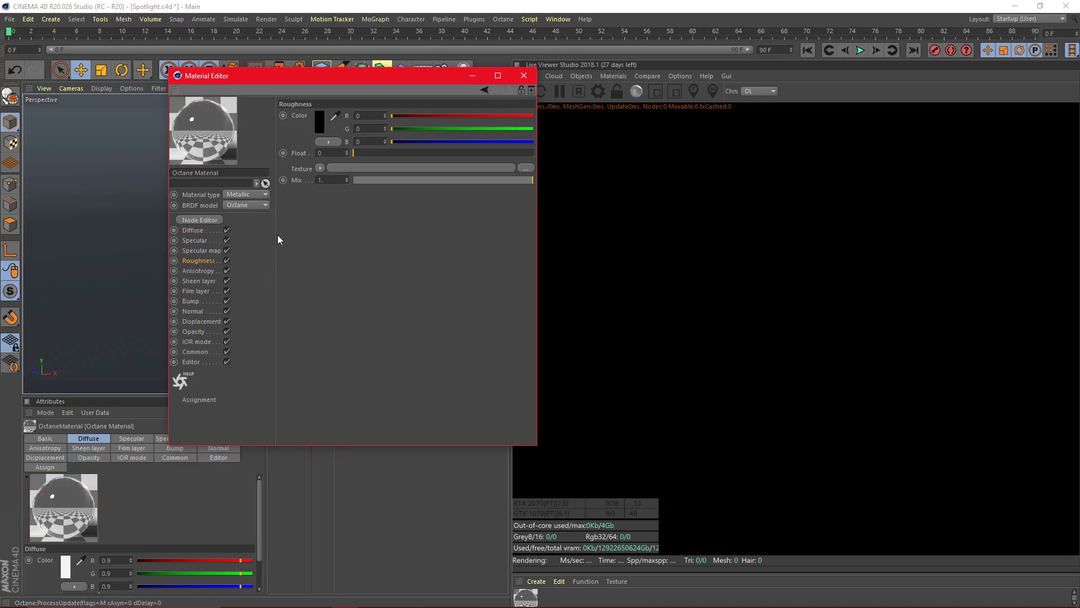
left_click_drag(369, 153, 380, 153)
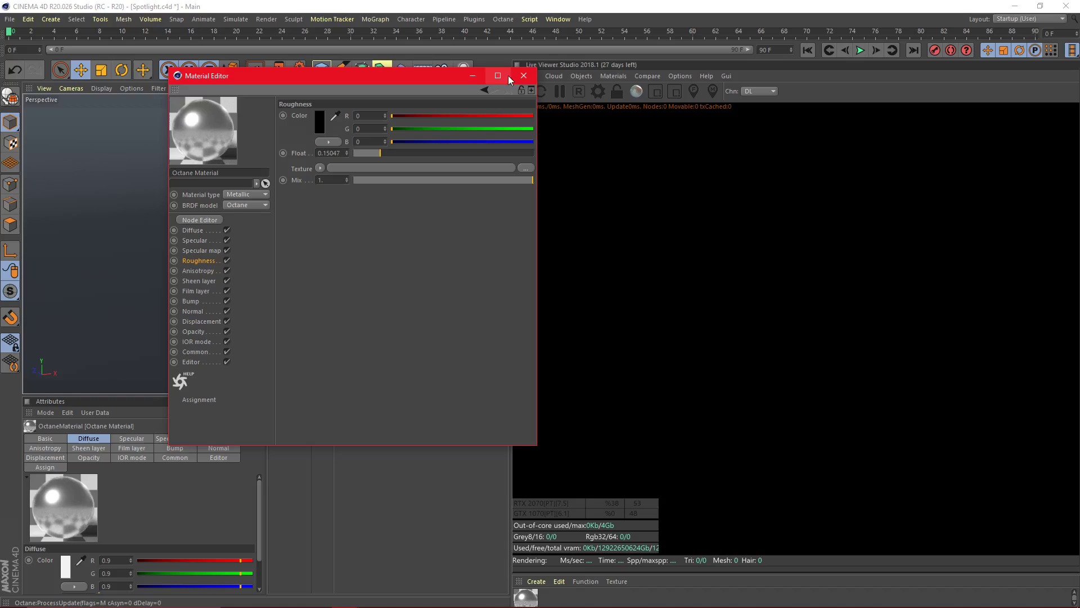
Step: Apply the metallic Octane material to the small rounded cube
left_click_drag(533, 597, 288, 424)
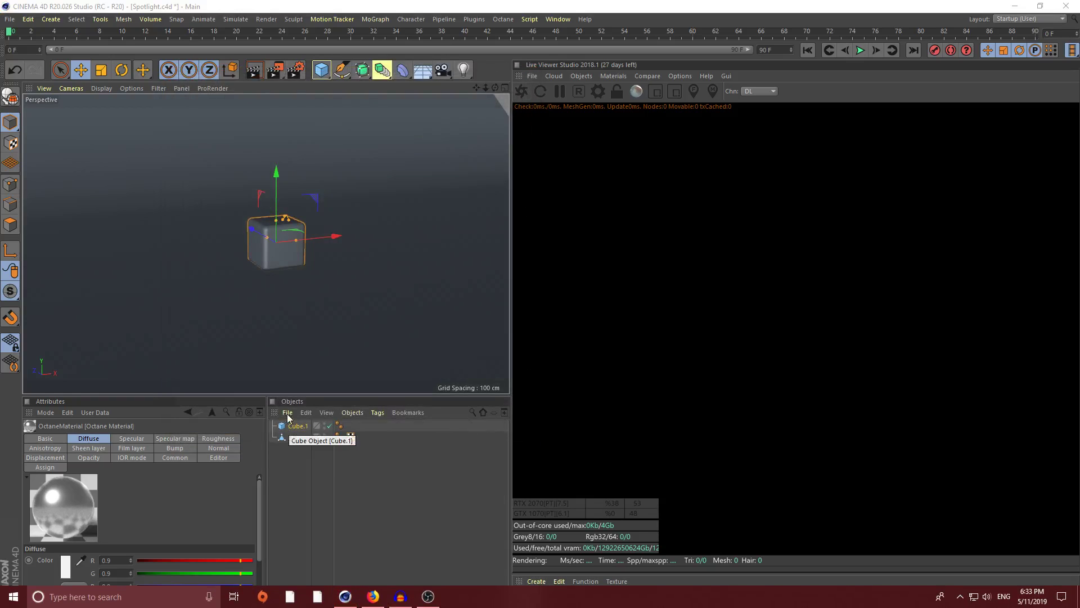
left_click_drag(526, 598, 527, 595)
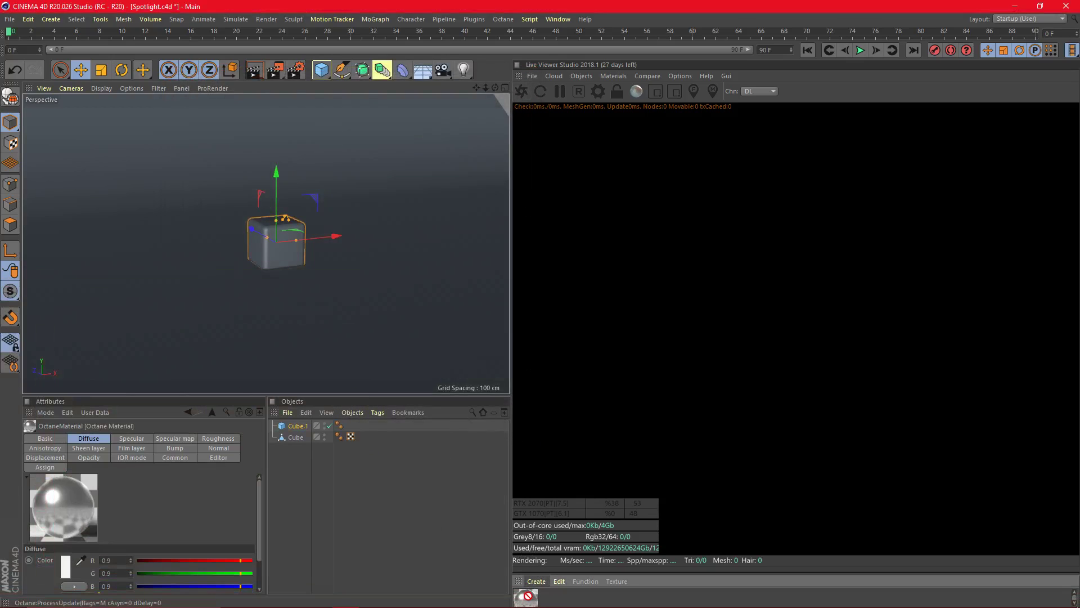
left_click_drag(292, 432, 297, 426)
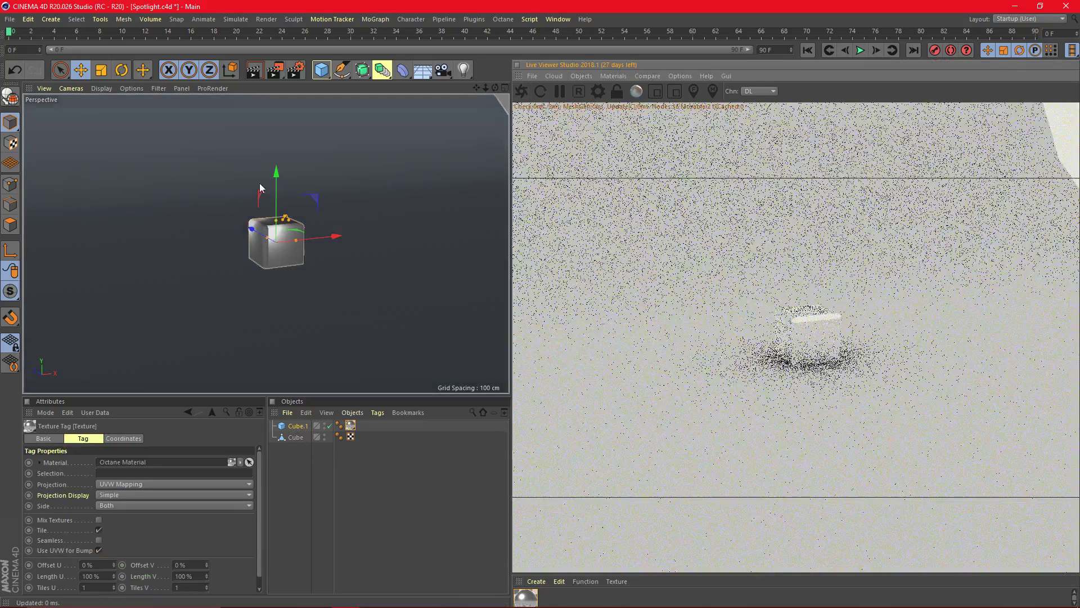
Step: Switch the Octane render kernel to Pathtracing, keeping 16000 max samples
scroll(256, 240, "up", 3)
left_click(503, 20)
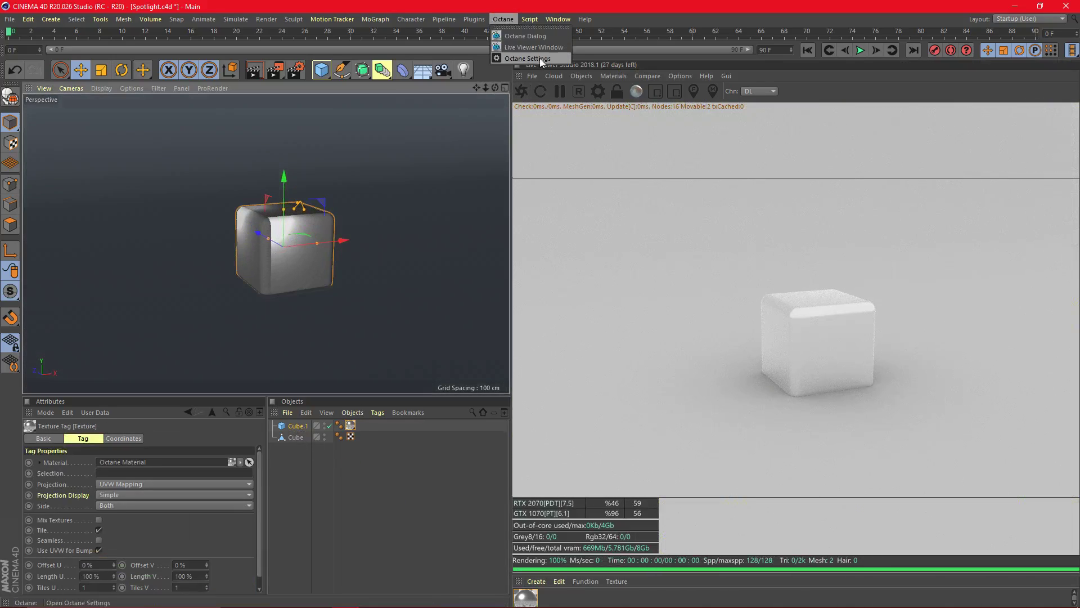
left_click(539, 59)
left_click(78, 49)
left_click(50, 80)
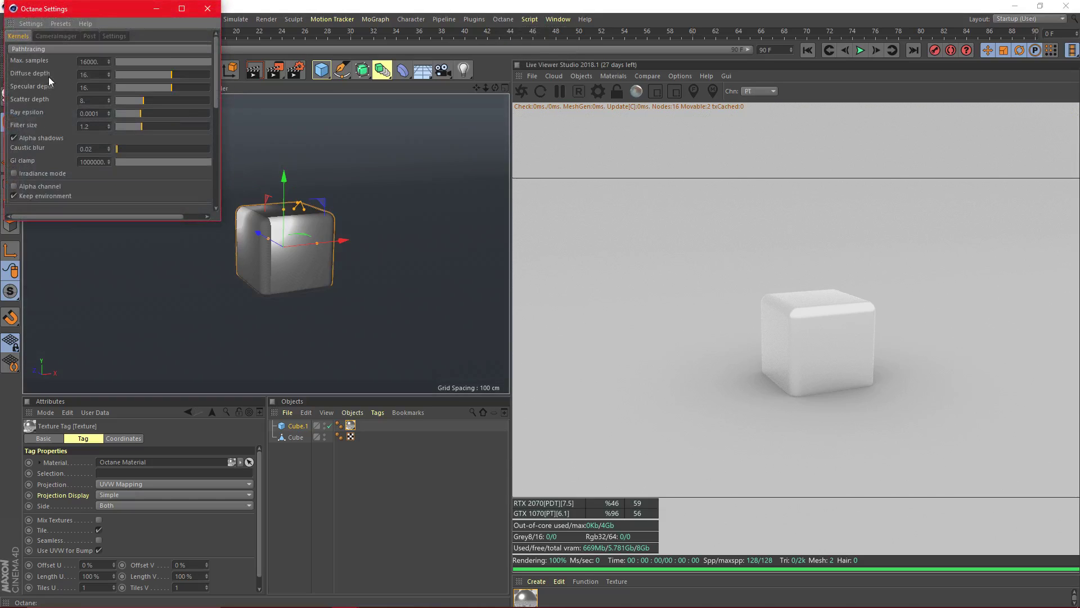
left_click(206, 9)
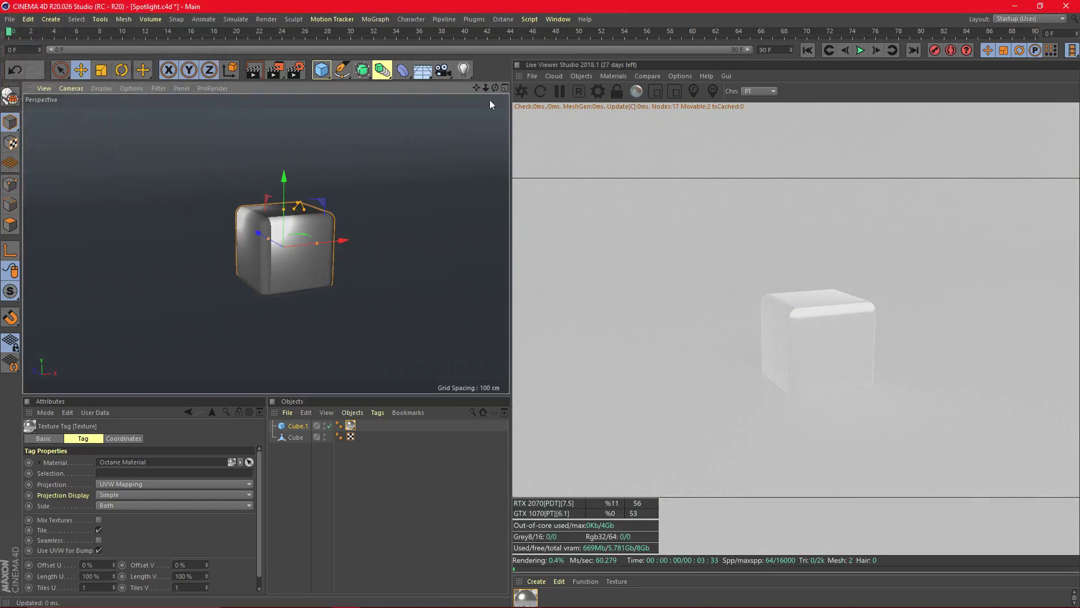
Step: Add an Octane sky environment and set its RGB spectrum colour to black
left_click(582, 77)
left_click(602, 111)
left_click(61, 498)
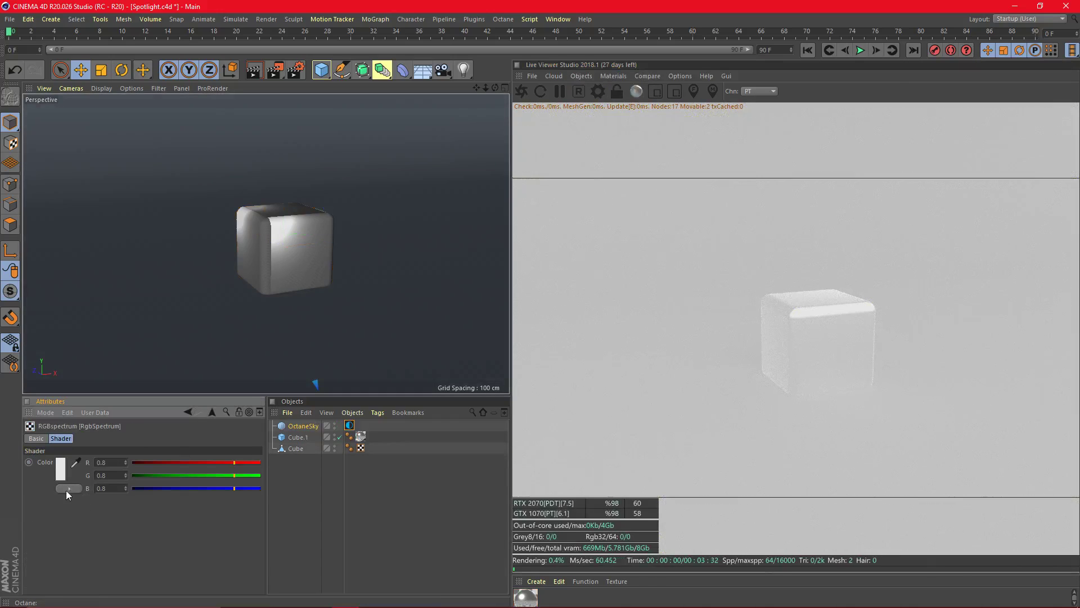
left_click(50, 494)
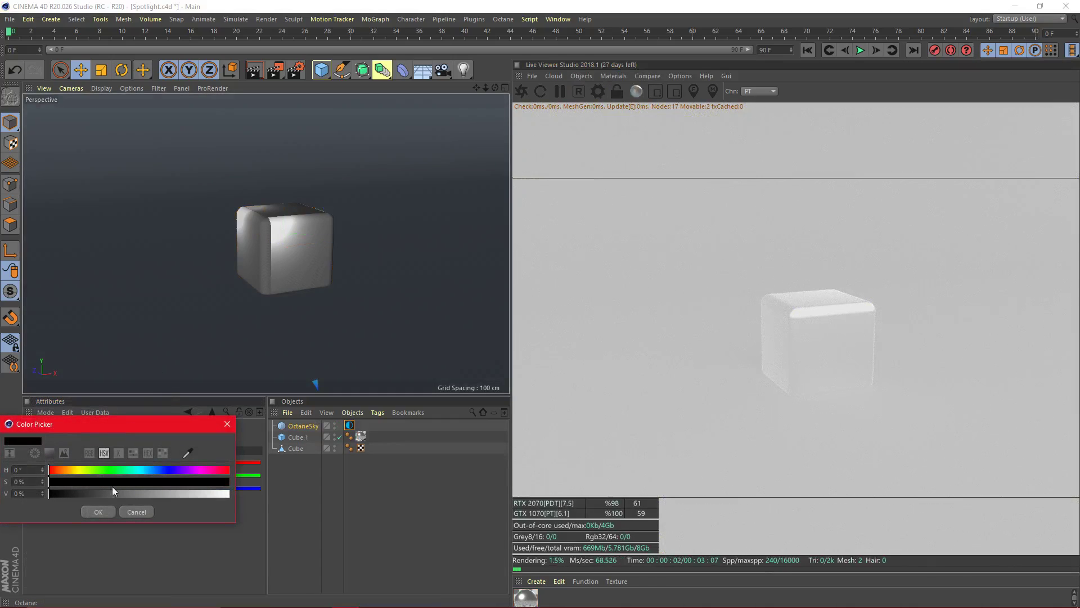
left_click(103, 508)
Step: Add an Octane spot light to the scene
scroll(307, 184, "down", 5)
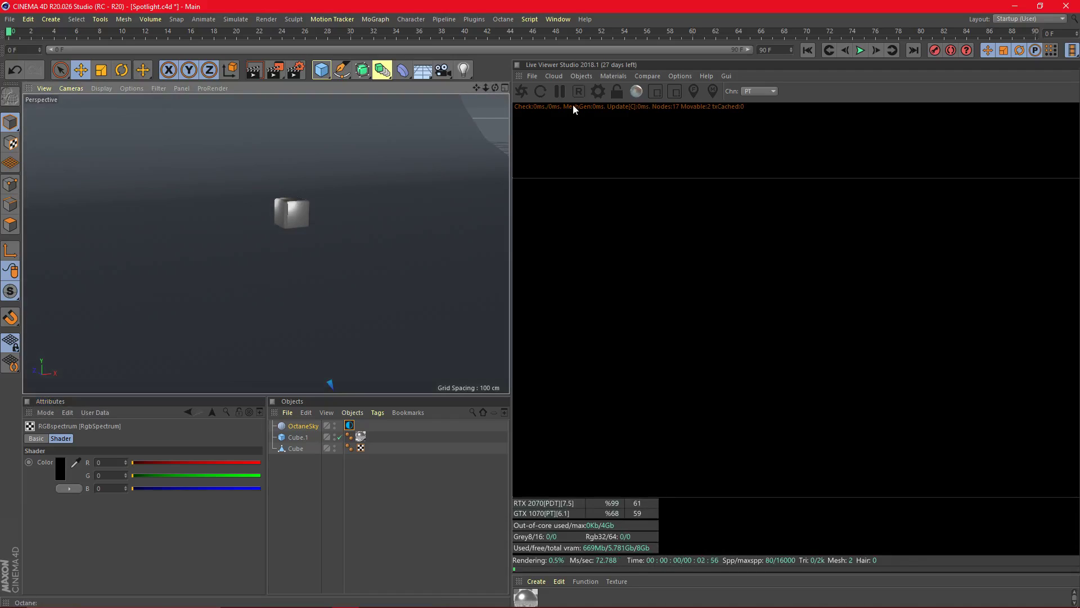
left_click(580, 77)
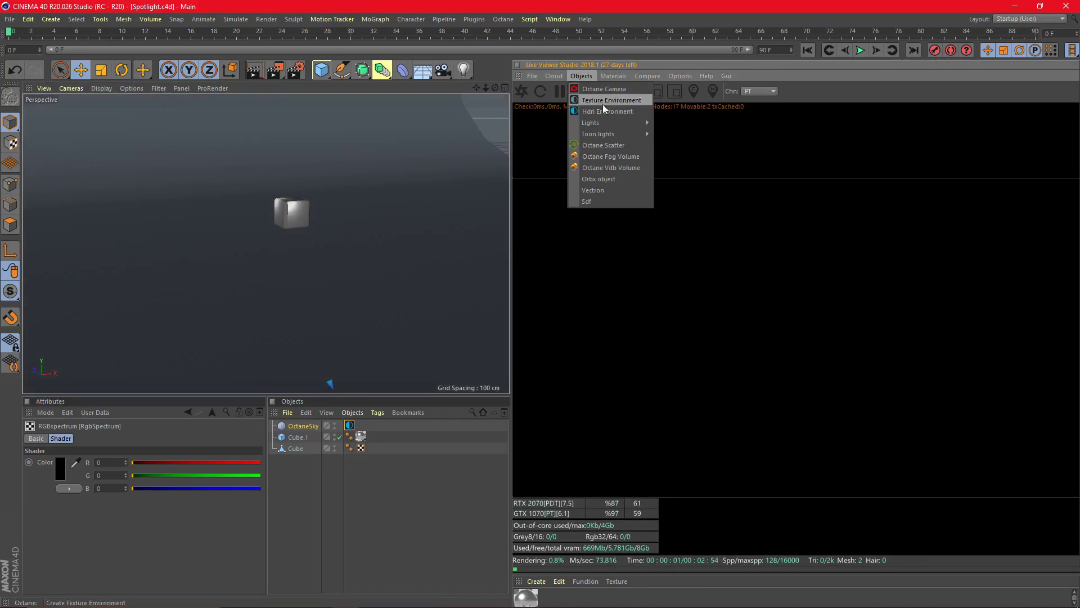
mouse_move(616, 124)
left_click(726, 176)
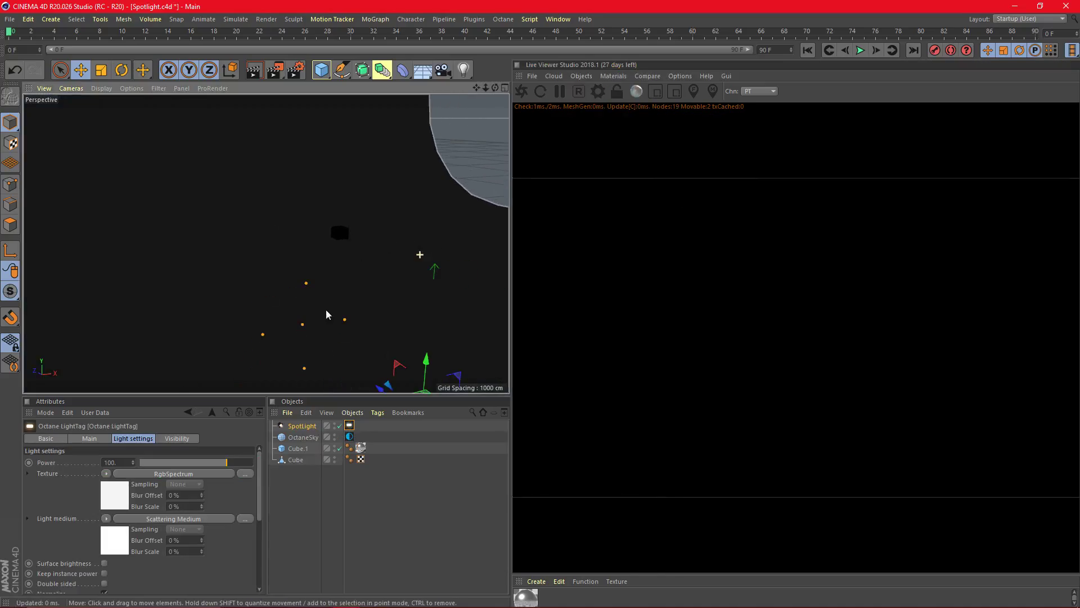
Step: Turn the spot light around its vertical axis toward the small cube and reposition it about 548 cm across, lower above the floor
scroll(328, 314, "down", 5)
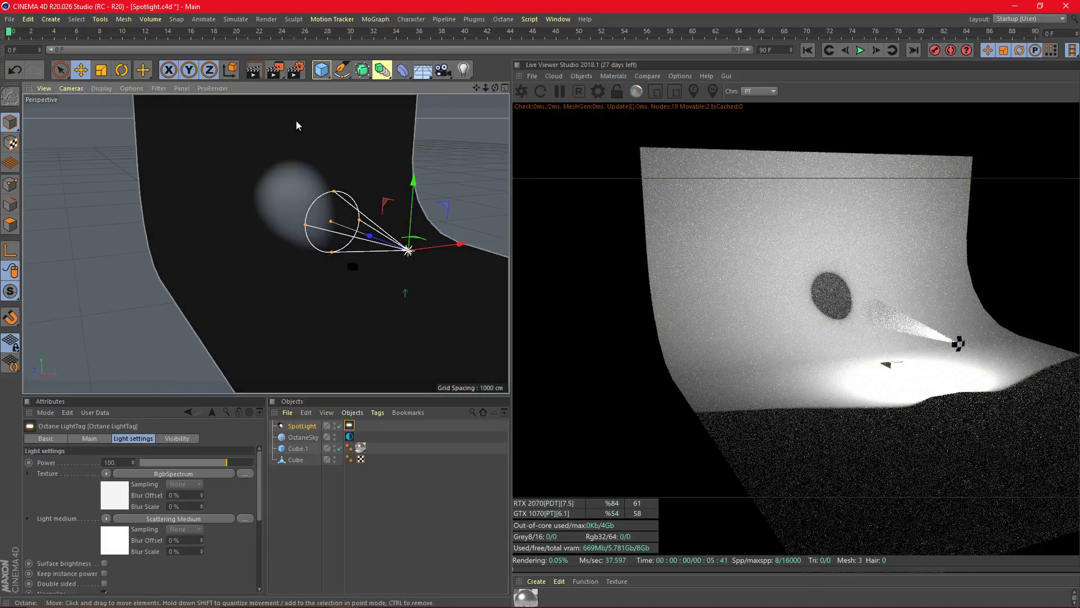
key("r")
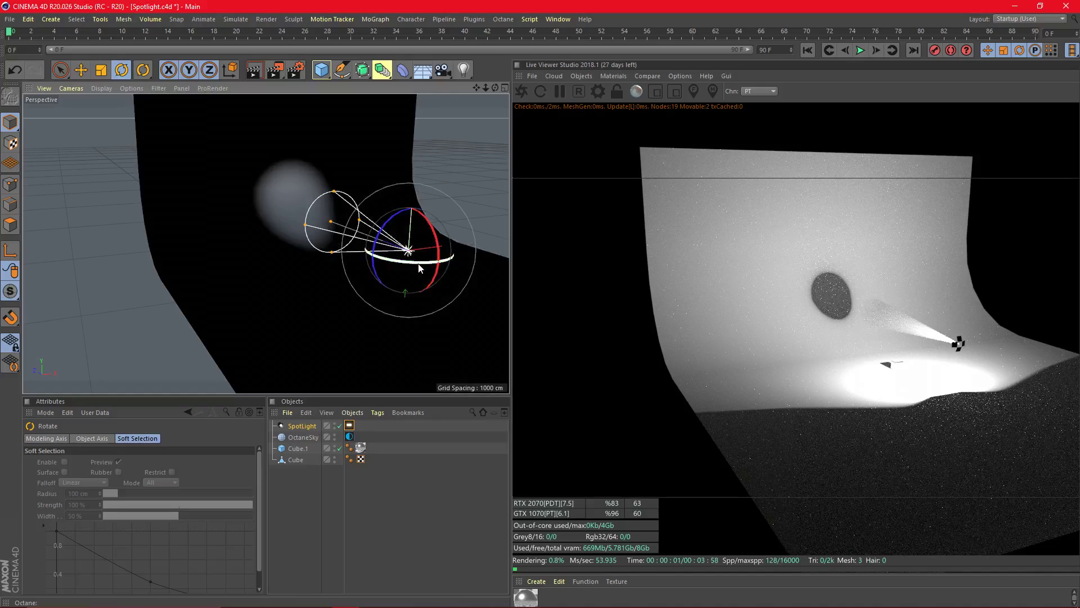
left_click_drag(419, 268, 335, 249)
key("e")
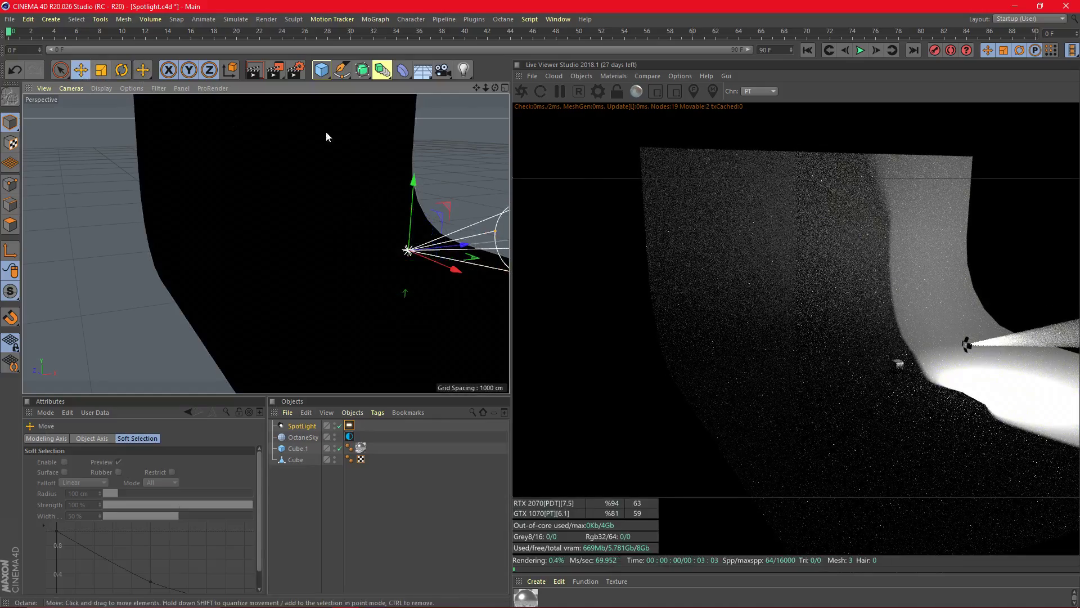
left_click_drag(453, 268, 318, 243)
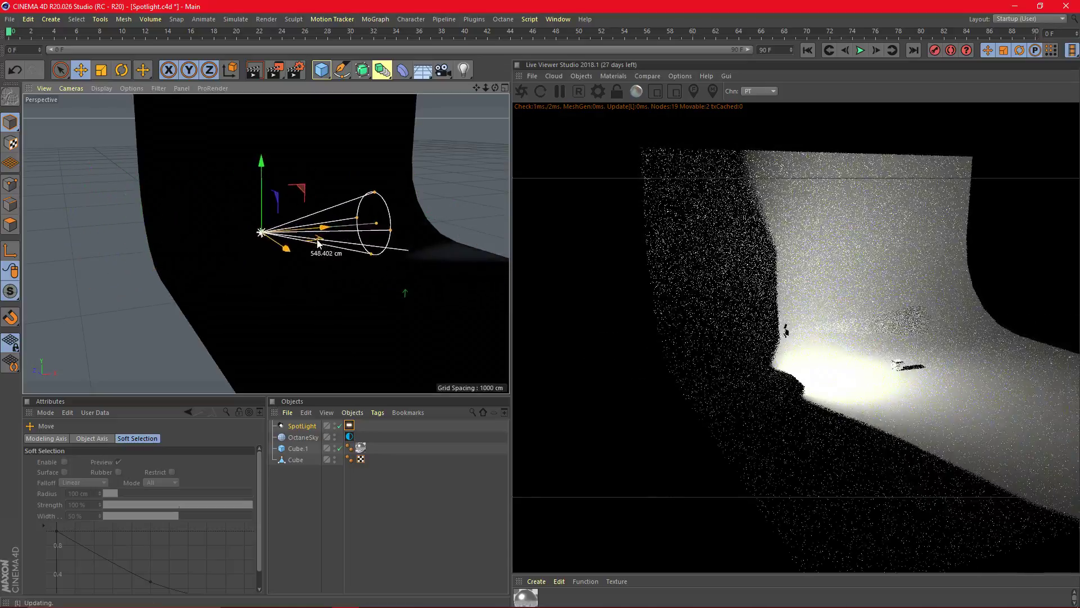
scroll(314, 245, "up", 4)
left_click_drag(220, 192, 225, 280)
Step: Reduce the spot light's power to about 43.9
left_click_drag(494, 87, 485, 224)
scroll(471, 230, "up", 4)
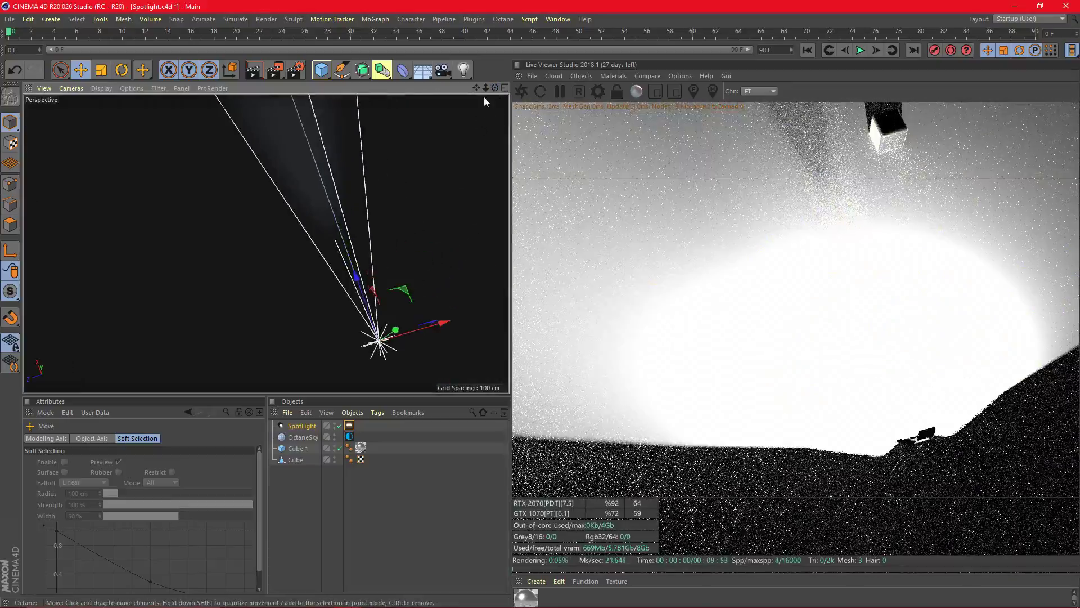
left_click_drag(495, 88, 394, 50)
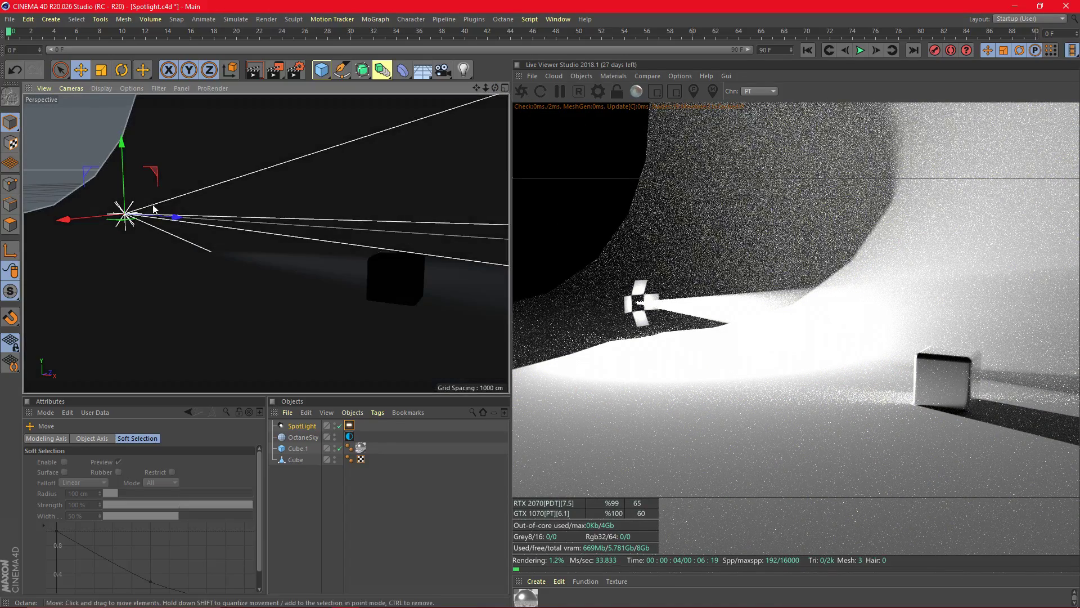
scroll(115, 221, "up", 5)
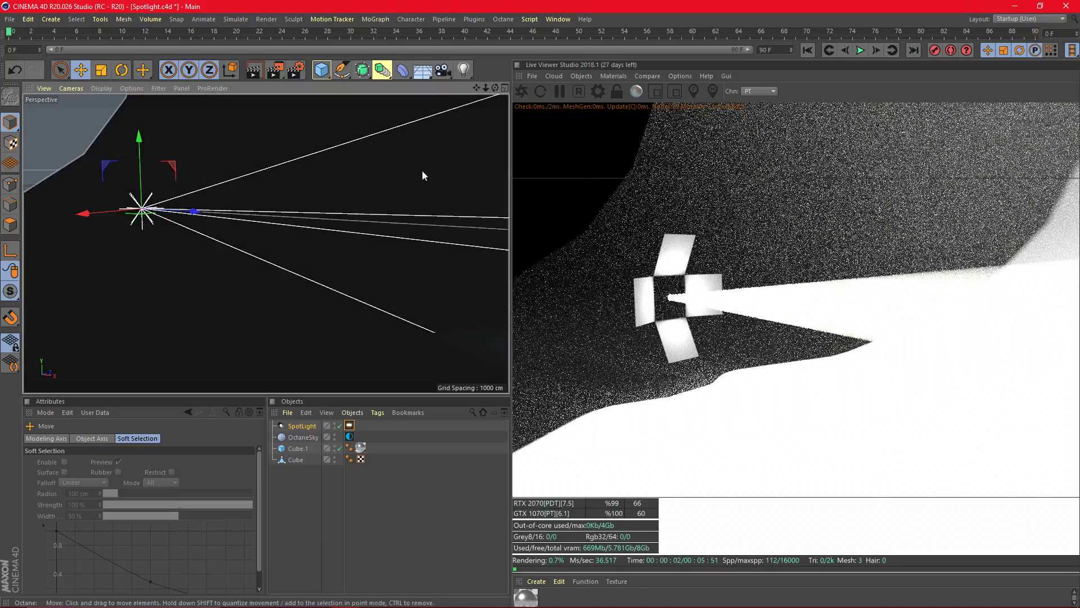
scroll(453, 172, "down", 5)
left_click_drag(494, 88, 320, 184)
left_click(350, 428)
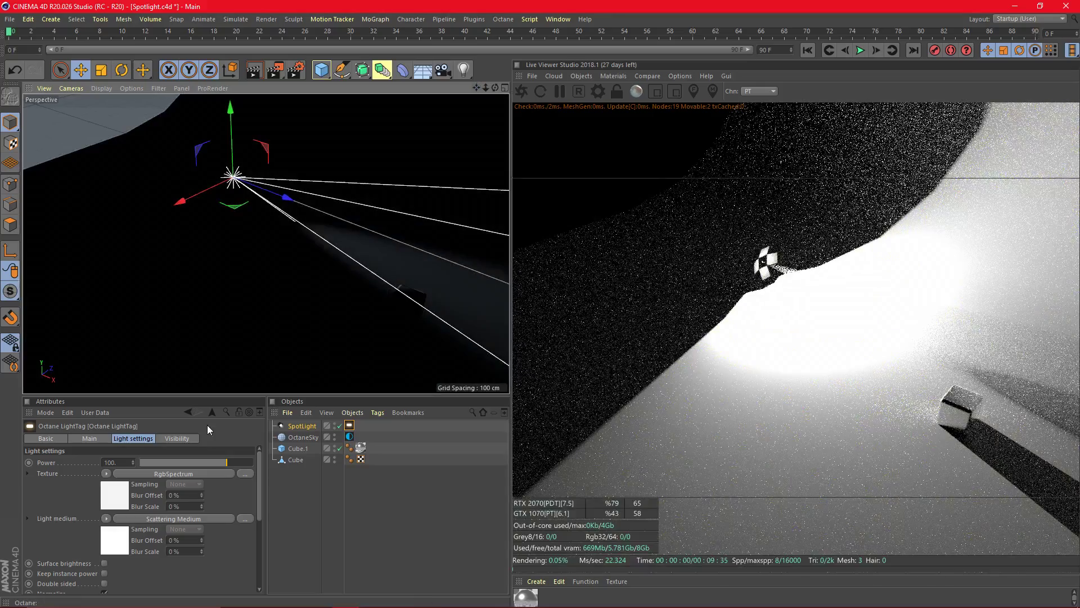
mouse_move(214, 461)
left_mouse_down()
mouse_move(203, 461)
mouse_move(222, 461)
left_mouse_up()
Step: Tilt the spot light and move it into line with the small cube so the beam falls on it
left_click_drag(495, 88, 160, 87)
left_click(121, 70)
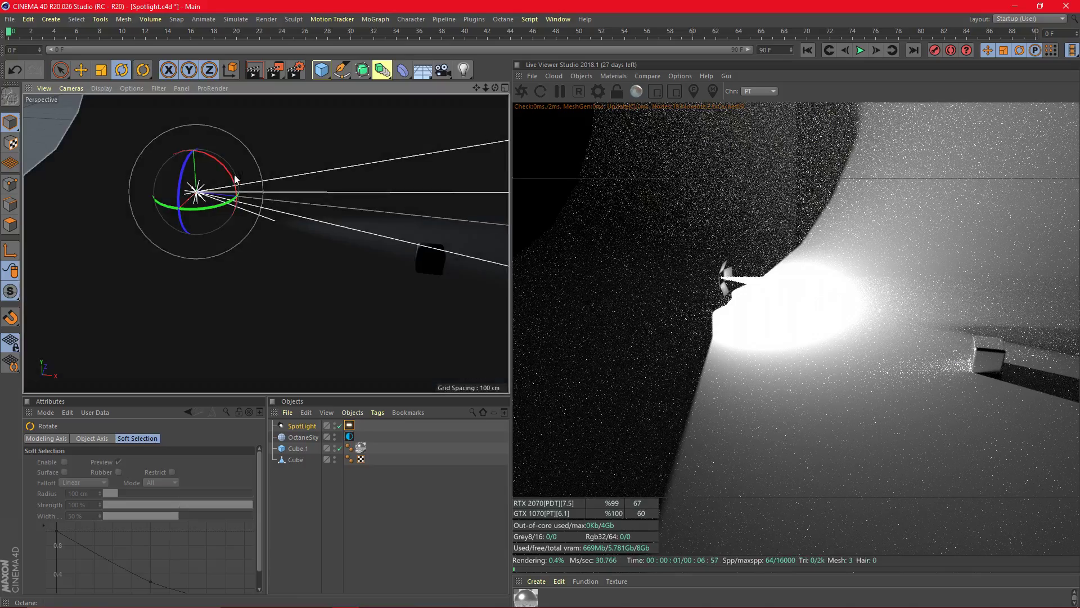
left_click_drag(234, 178, 321, 154)
left_click(80, 70)
left_click_drag(495, 88, 389, 79)
left_click_drag(289, 200, 256, 157)
scroll(264, 221, "down", 6)
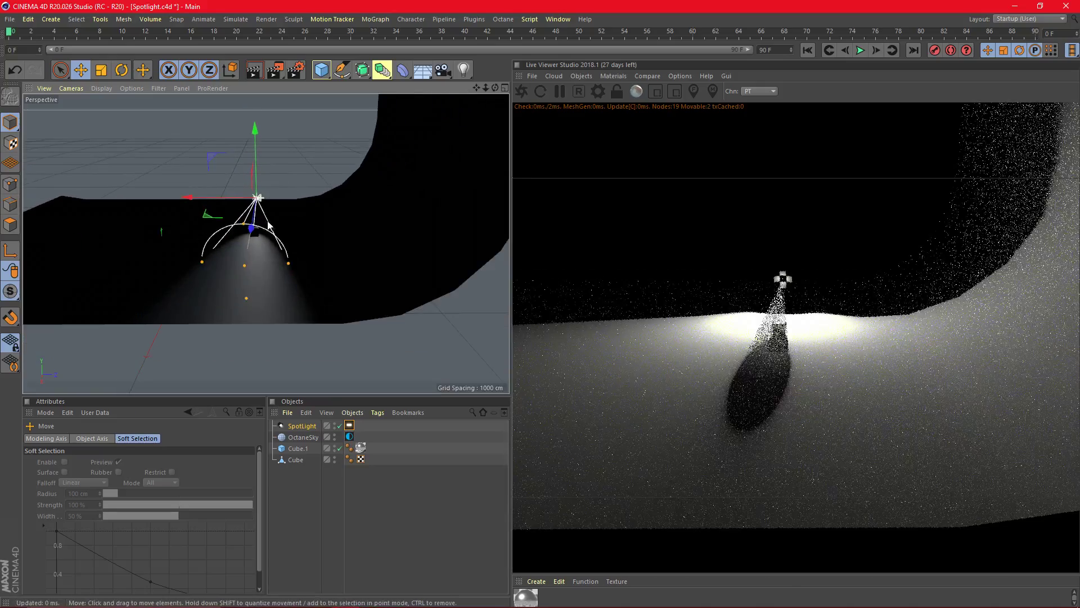
scroll(228, 242, "up", 3)
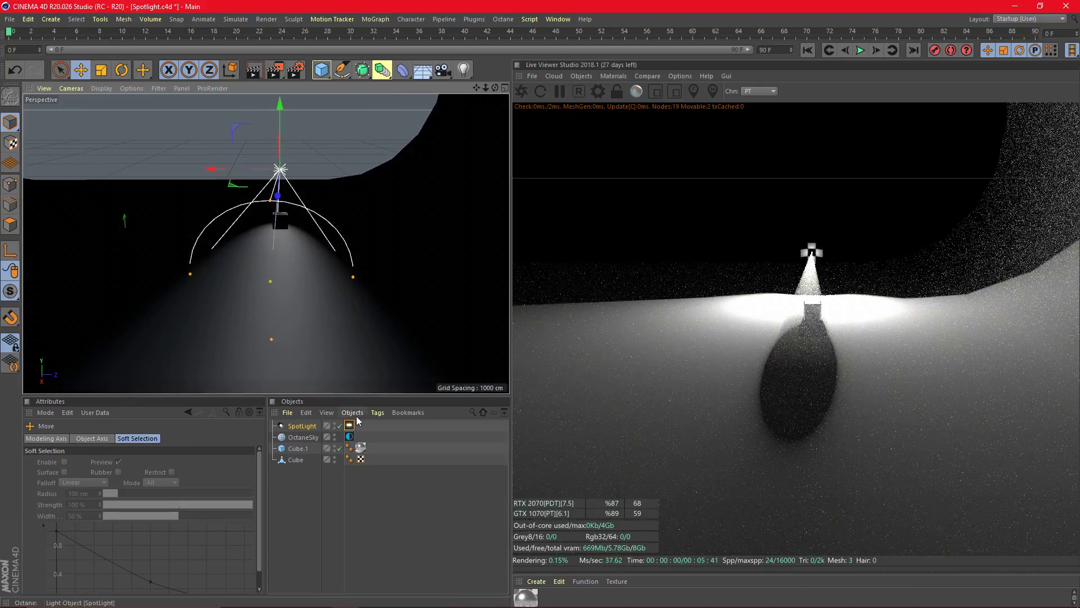
Step: Tint the spot light's RGB spectrum texture pale blue, with hue about 200° and saturation about 15%
left_click(349, 425)
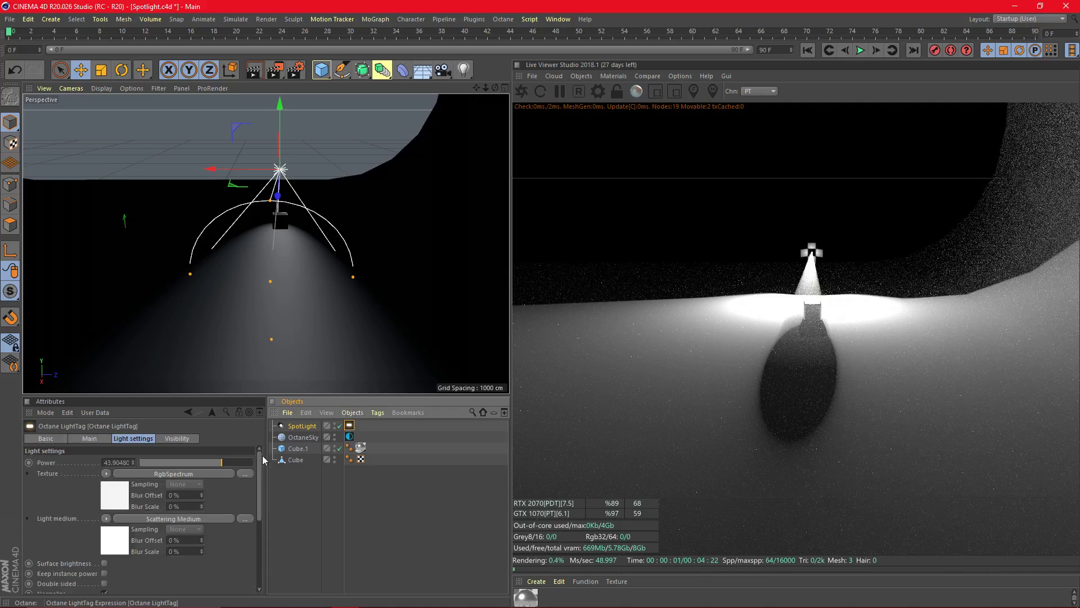
left_click(121, 496)
left_click(72, 477)
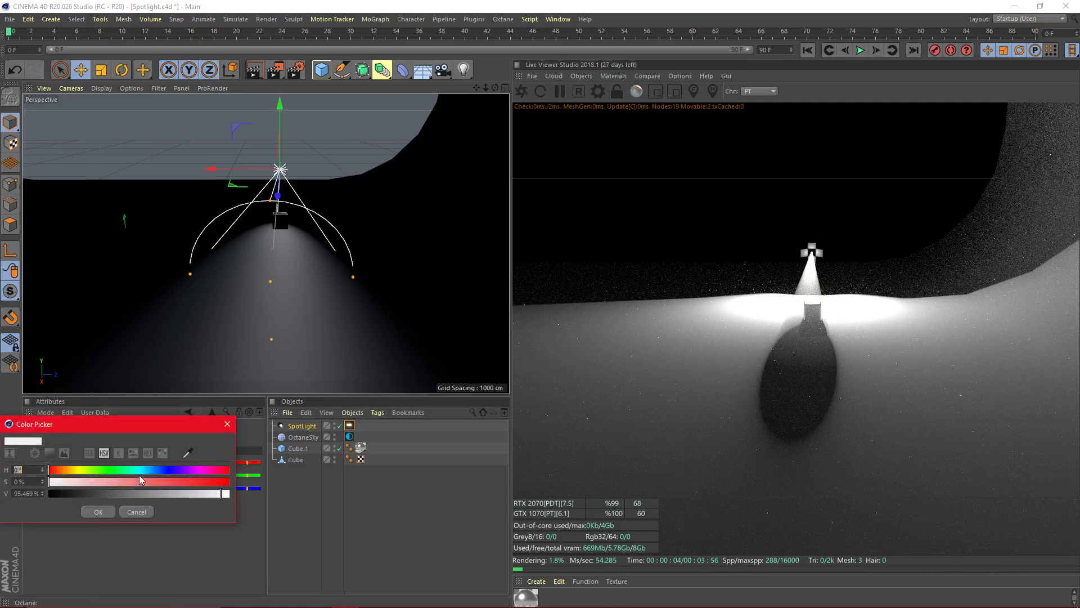
mouse_move(140, 478)
left_mouse_down()
mouse_move(109, 478)
mouse_move(210, 481)
left_mouse_up()
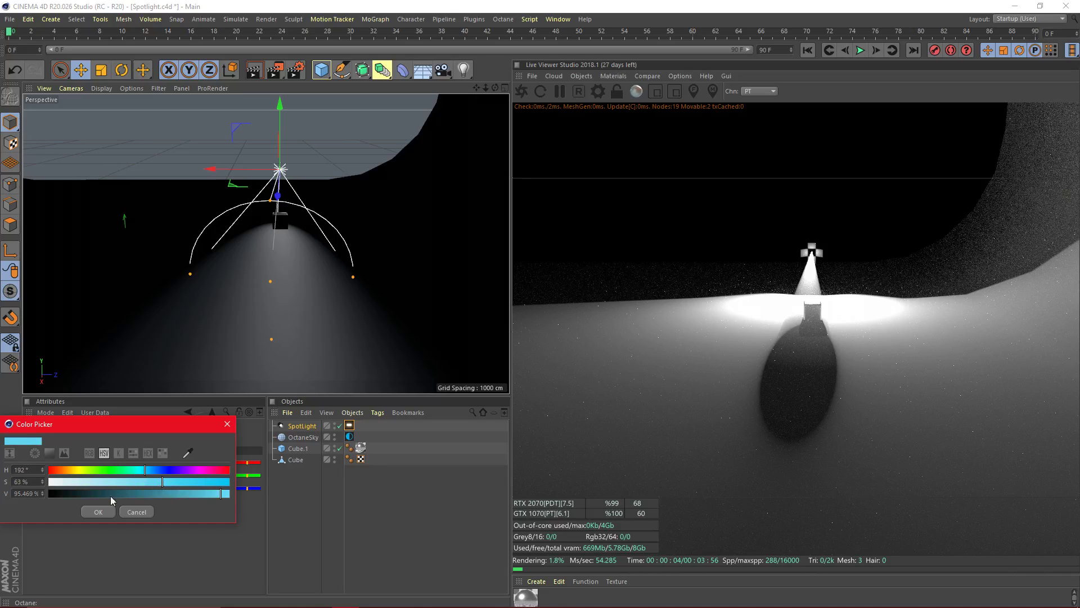
left_click(98, 512)
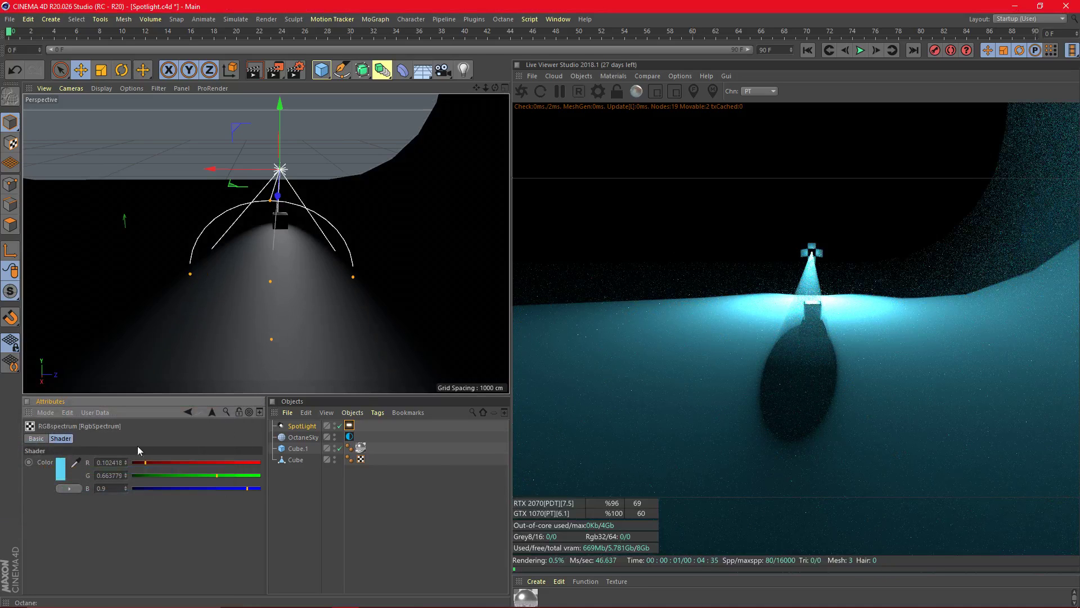
left_click(58, 467)
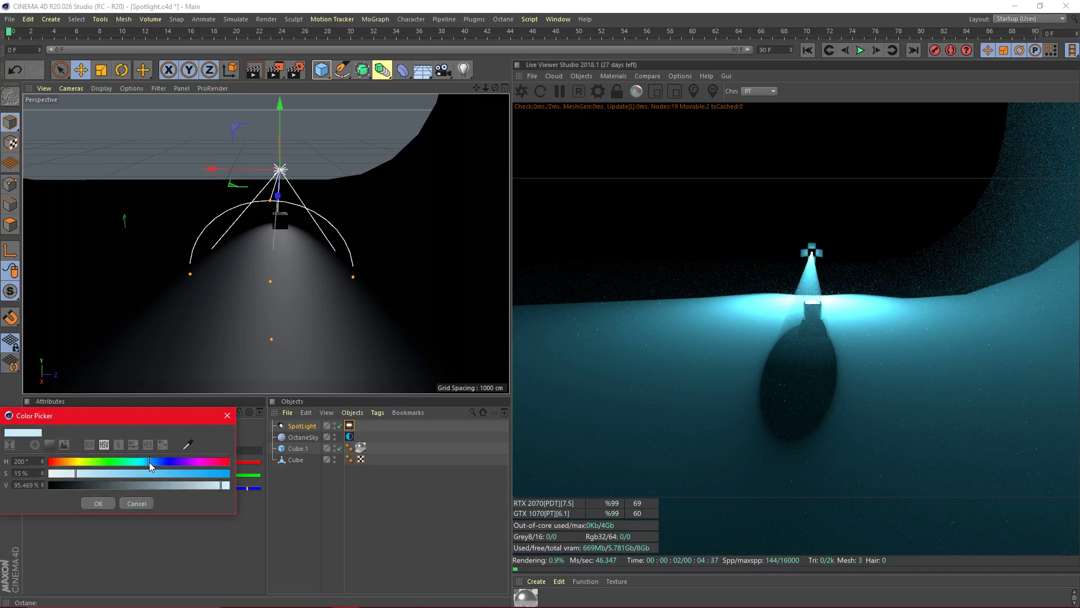
Step: Set the spot light's scattering medium density to about 26 and its volume step length to about 0.4
left_click(349, 426)
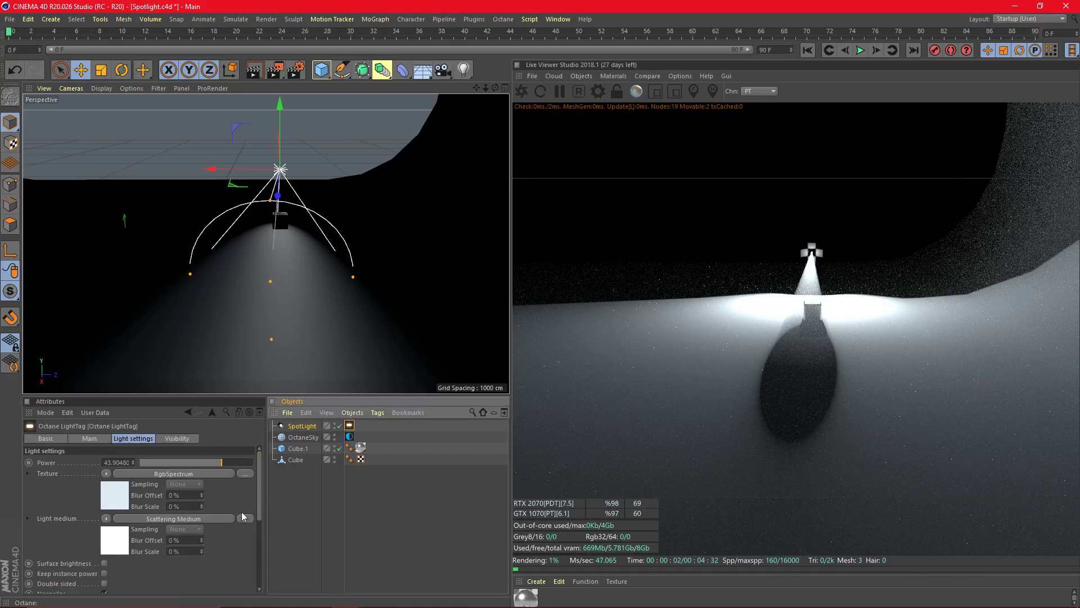
left_click(121, 519)
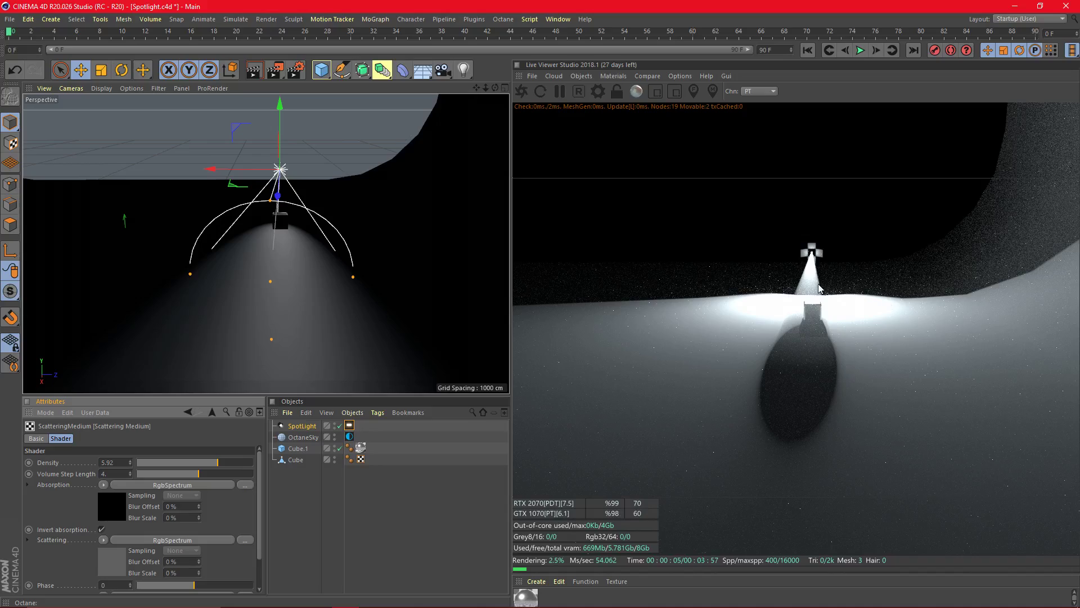
scroll(297, 253, "up", 5)
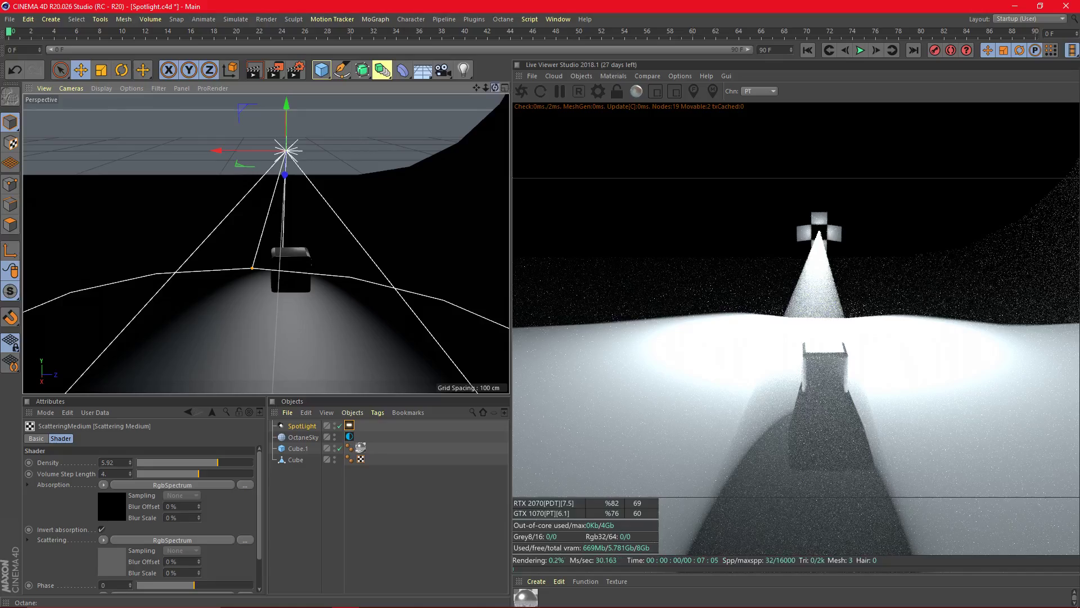
left_click_drag(495, 88, 893, 349)
left_click_drag(495, 87, 613, 35)
scroll(318, 178, "up", 2)
scroll(317, 176, "up", 5)
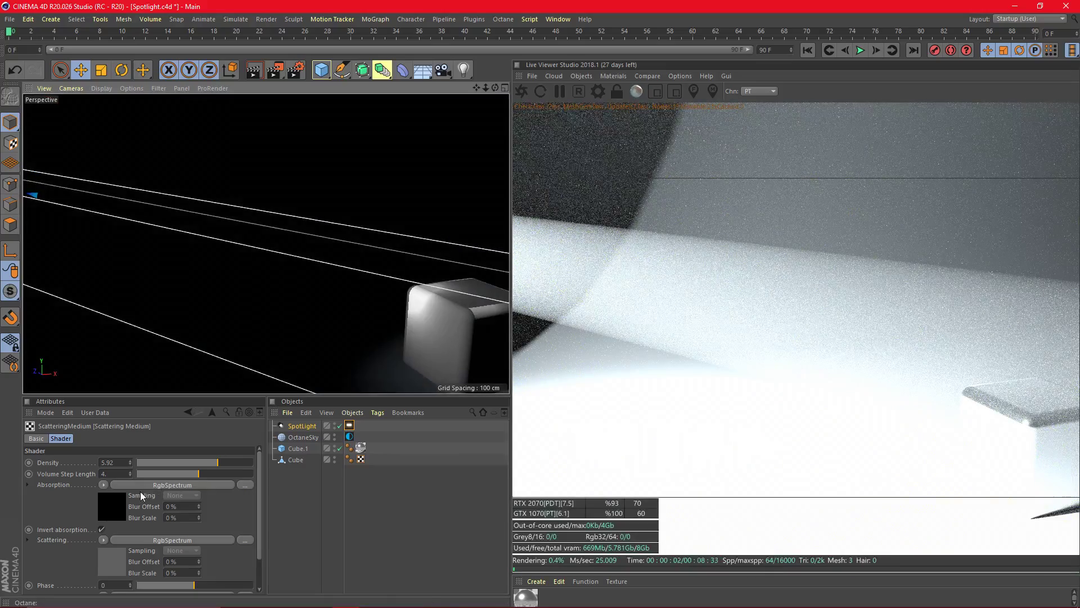
left_click_drag(225, 458, 262, 465)
scroll(241, 298, "down", 5)
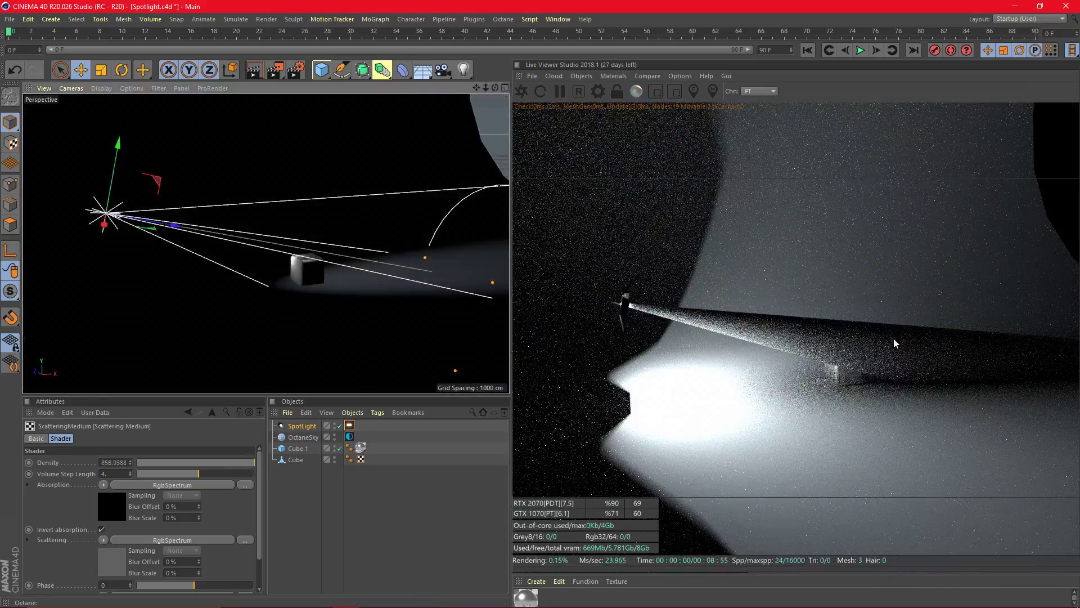
left_click(228, 463)
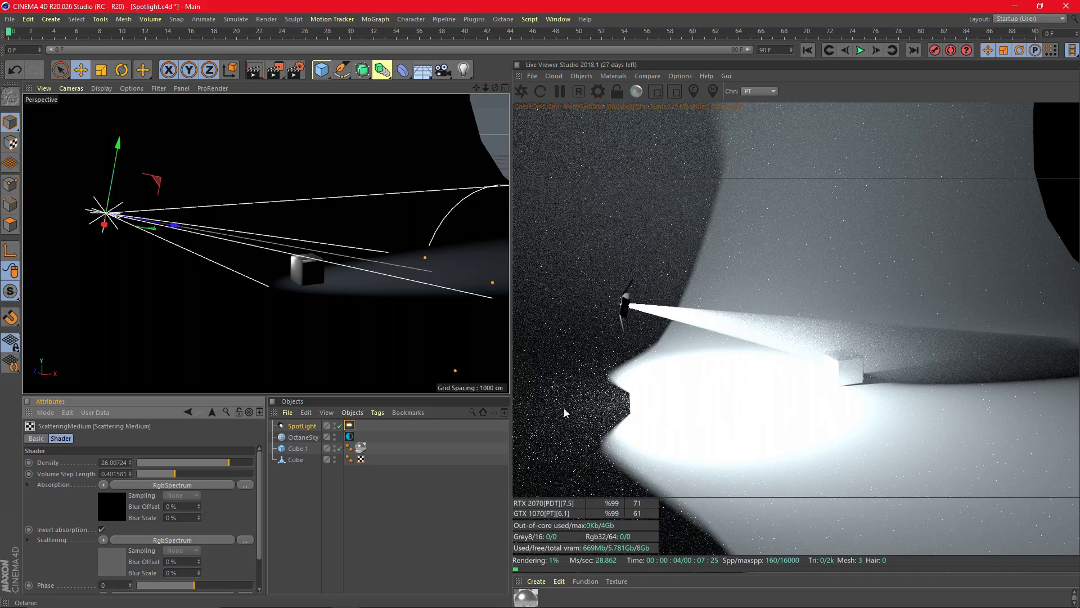
Step: In the Octane path tracing kernel settings, set GI clamp to 1 and enable AI light
left_click(504, 19)
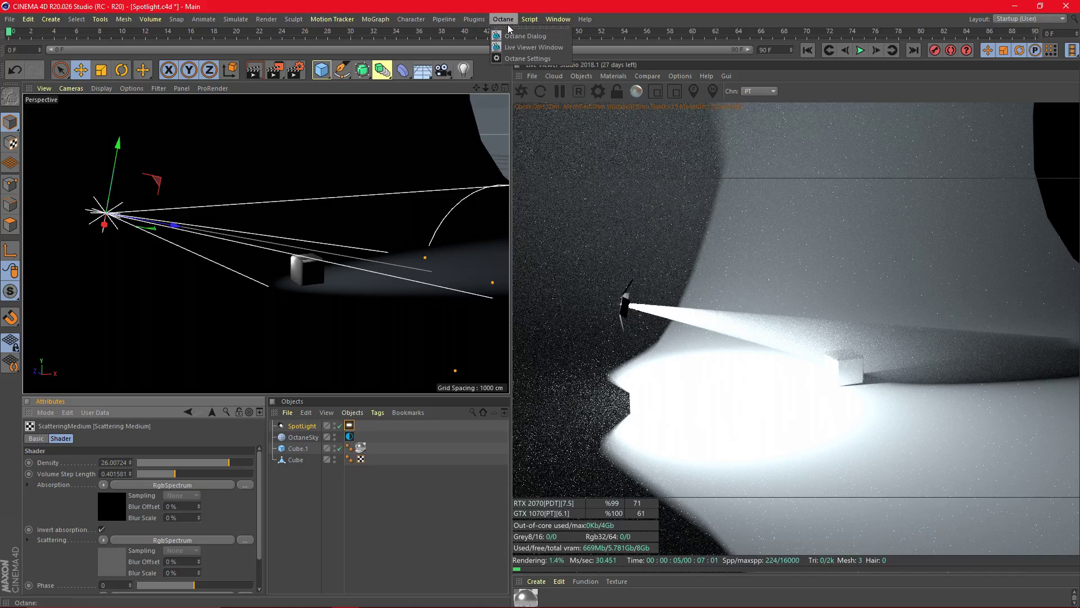
left_click(528, 58)
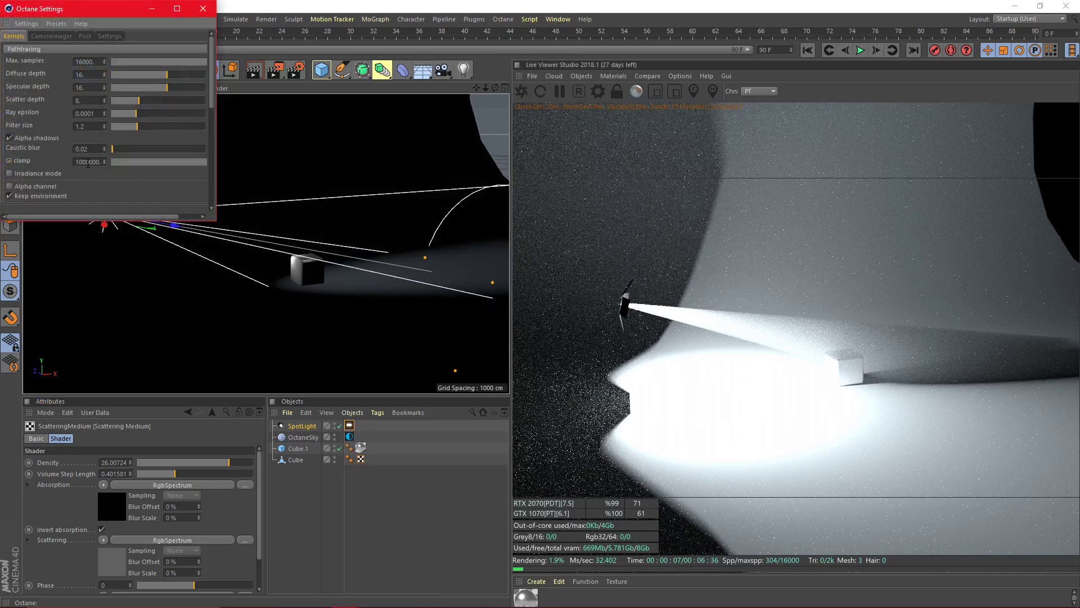
left_click_drag(212, 95, 212, 117)
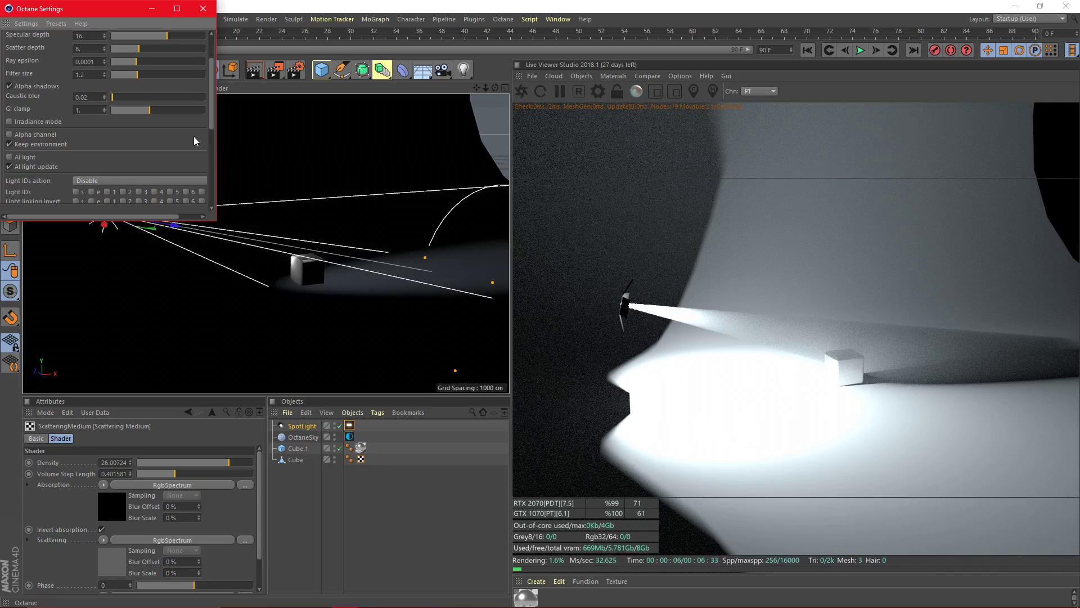
scroll(63, 133, "down", 3)
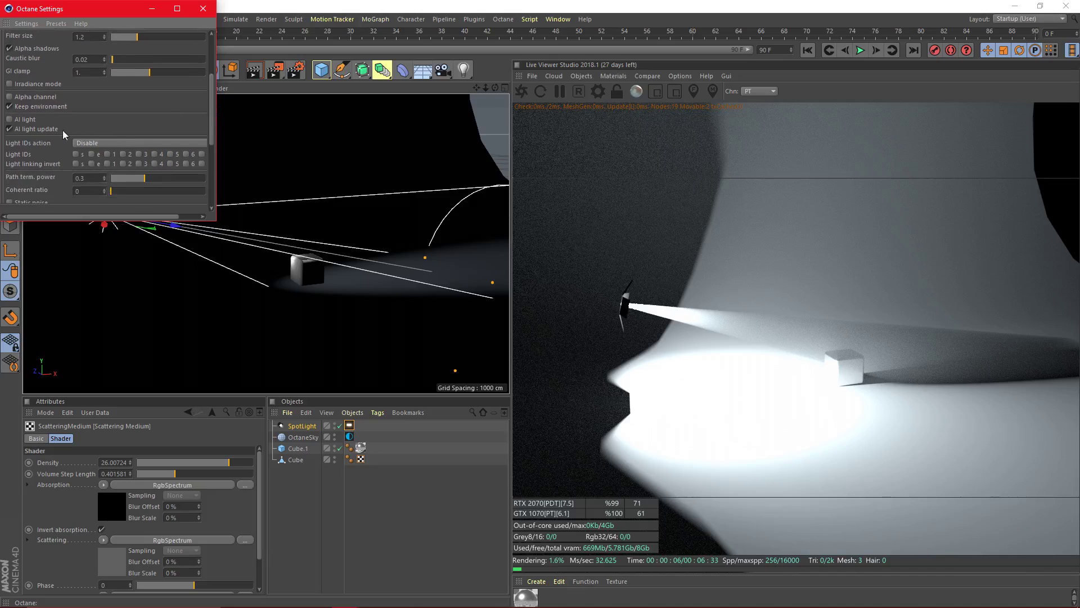
left_click(27, 120)
left_click_drag(214, 95, 214, 139)
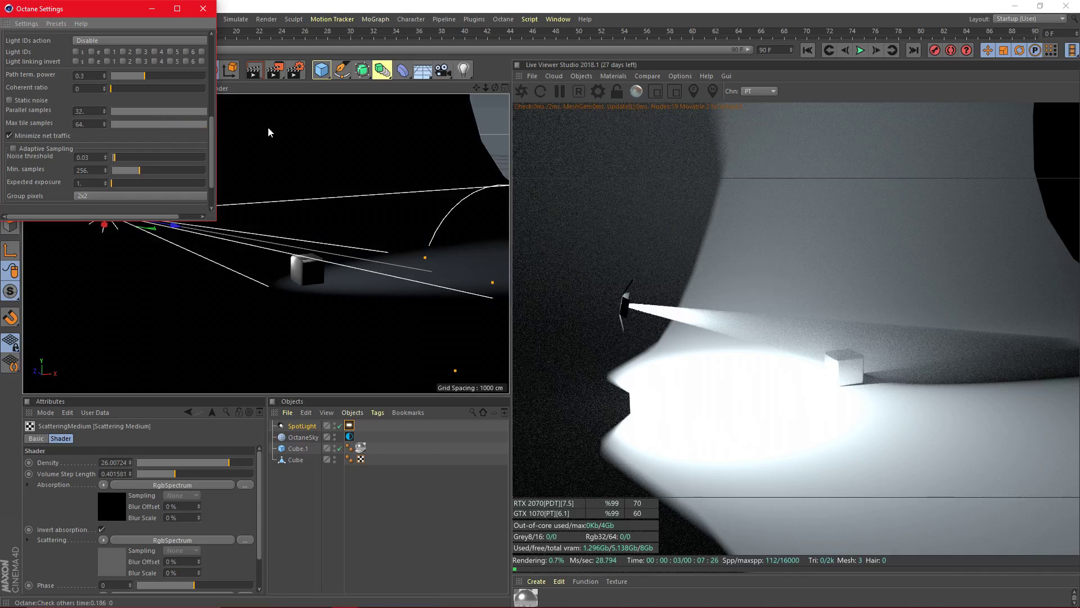
left_click(203, 9)
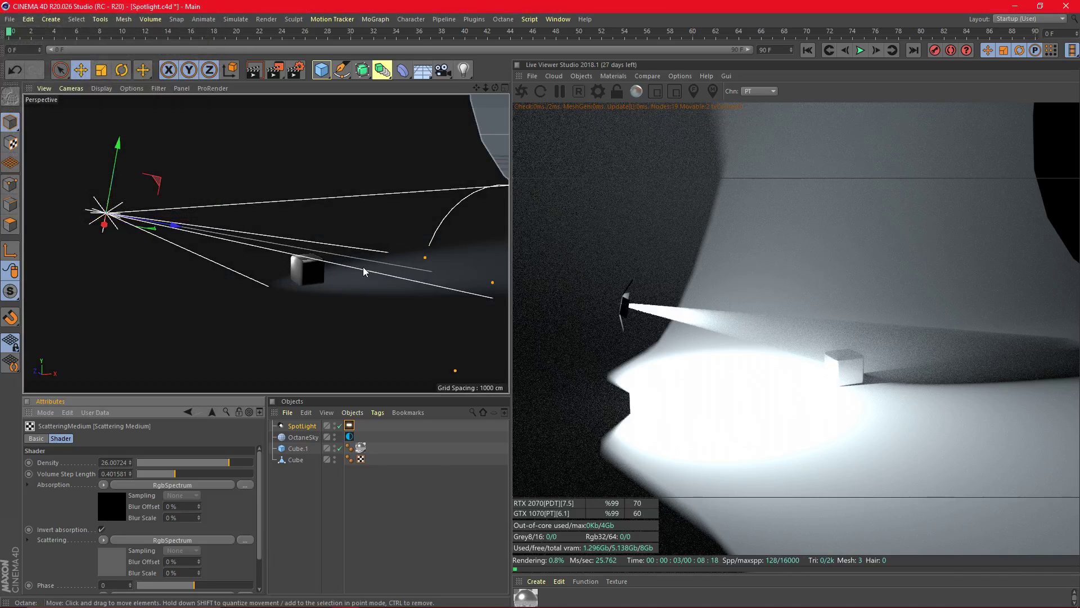
Step: Widen the spot light's cone in the viewport and shorten its distance to just beyond the small cube
scroll(268, 250, "up", 3)
left_click_drag(493, 91, 315, 178)
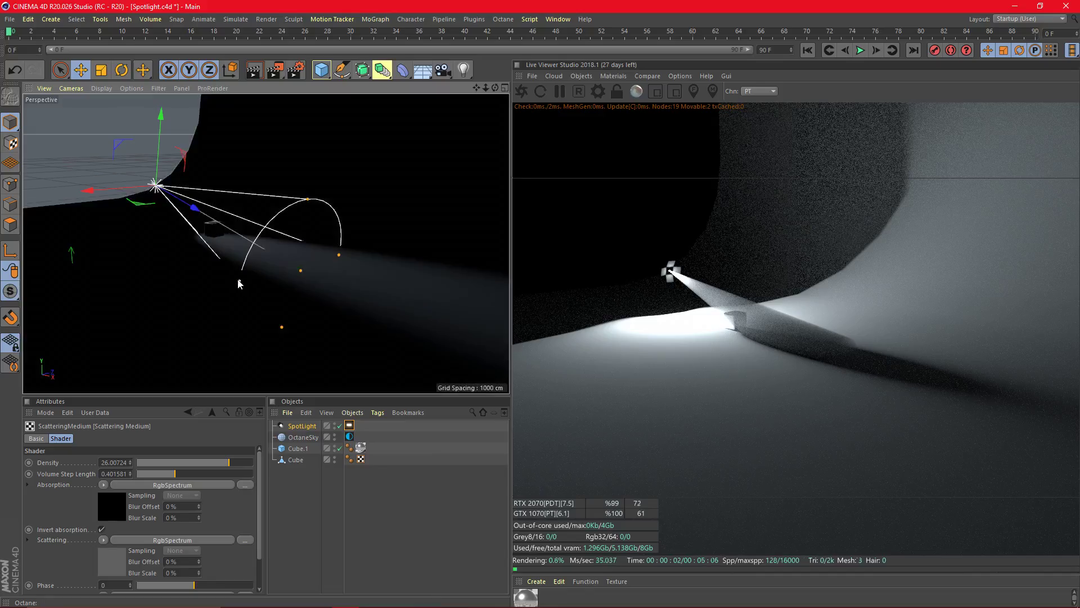
left_click_drag(240, 281, 2, 219)
left_click_drag(39, 307, 208, 285)
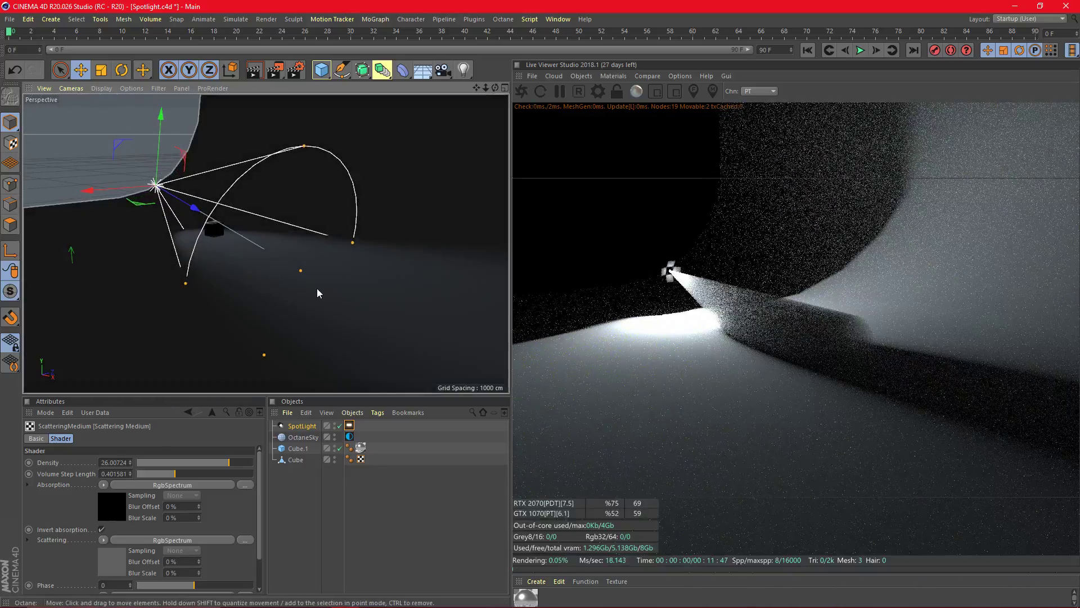
left_click_drag(301, 271, 113, 228)
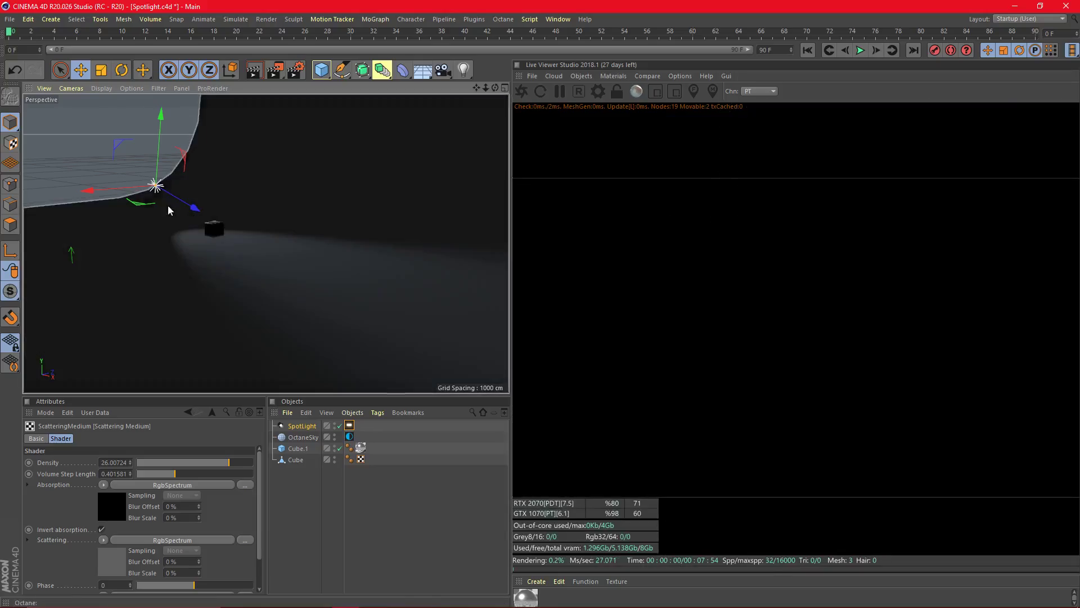
left_click_drag(158, 187, 224, 239)
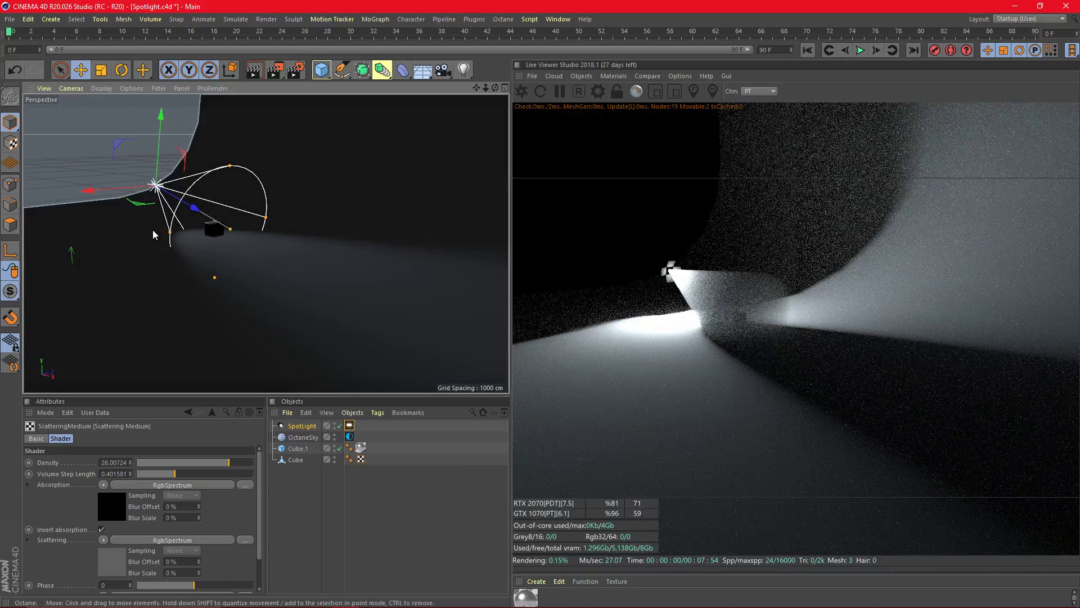
Step: Lower the scattering medium's density to about 4.19 and the spot light's power to about 5.67
scroll(185, 233, "up", 8)
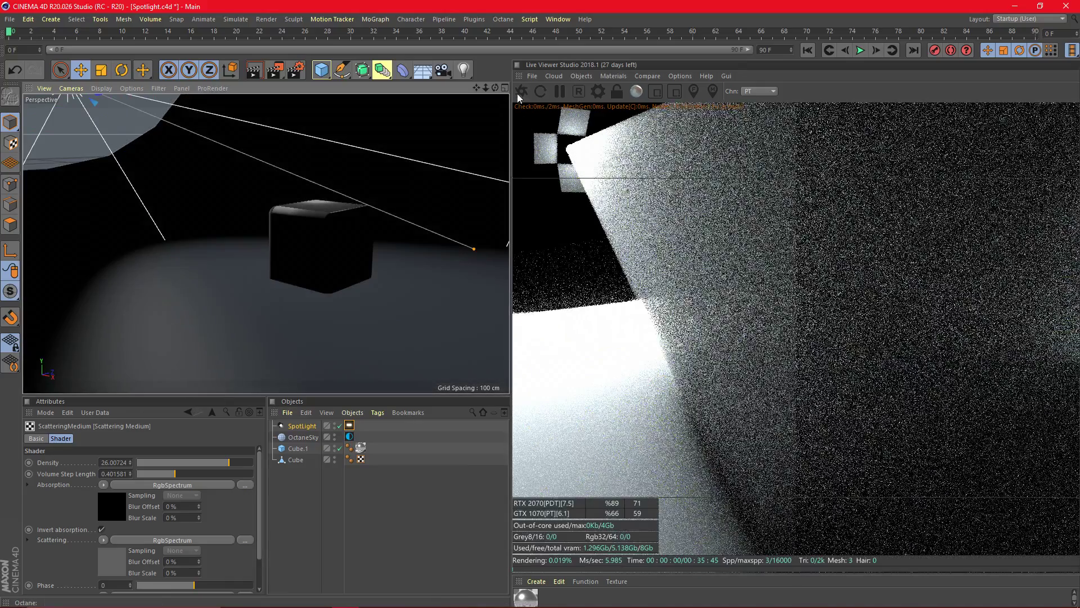
left_click_drag(495, 88, 859, 335)
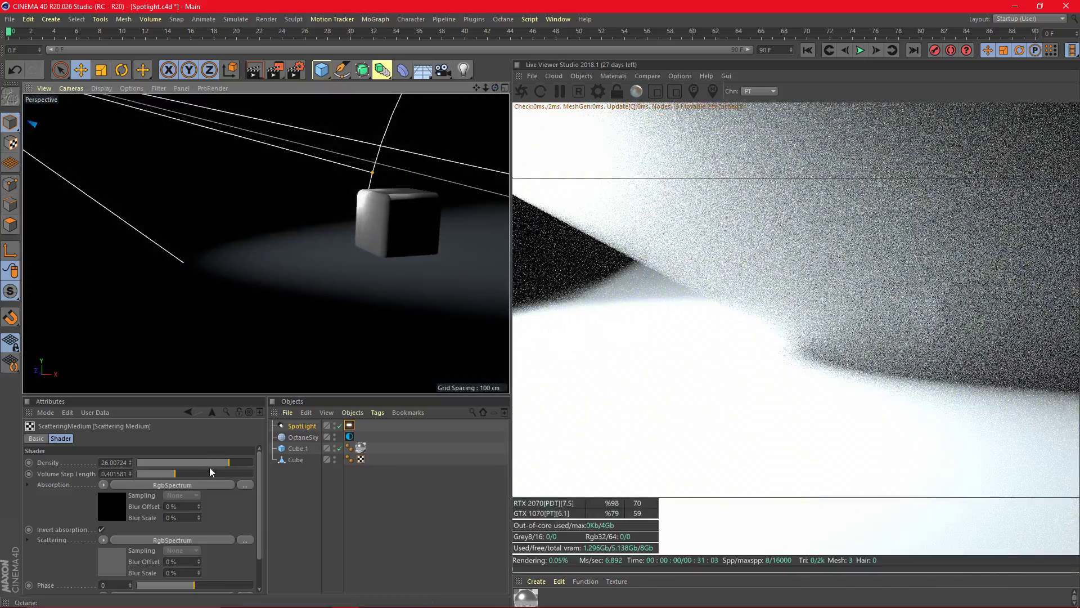
left_click_drag(209, 462, 217, 462)
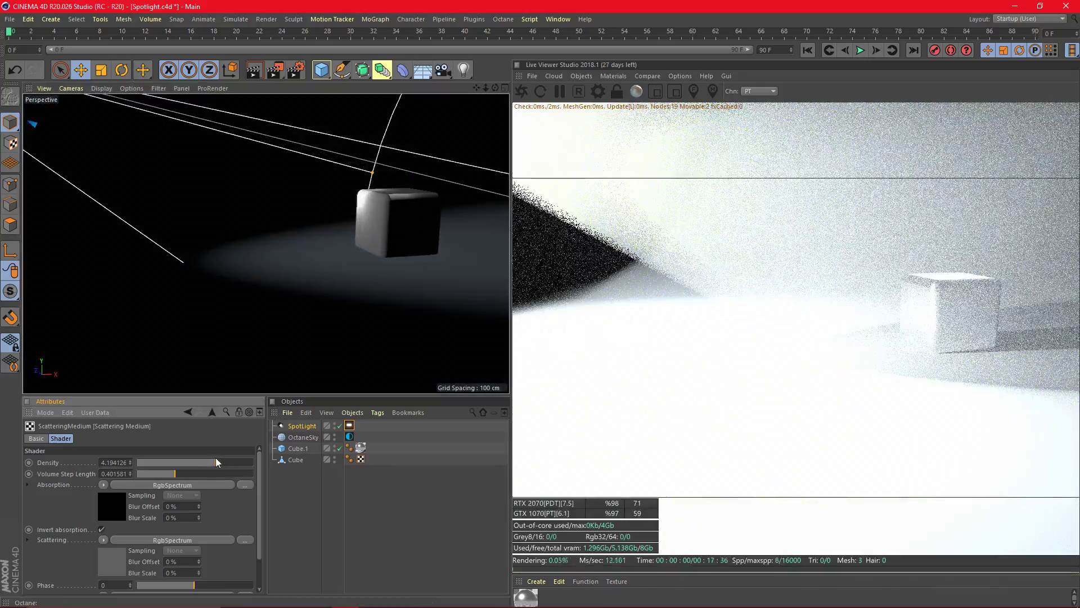
left_click(349, 426)
left_click_drag(217, 461, 209, 463)
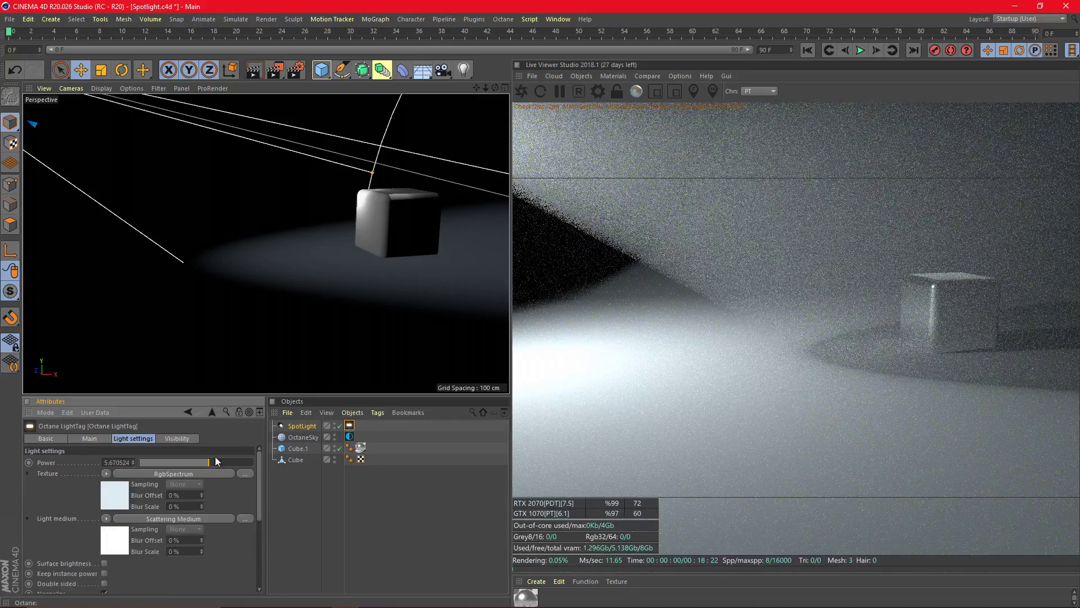
Step: Expand the spot light's barn door settings and set the barn doors size to about 0.081
left_click_drag(476, 88, 366, 139)
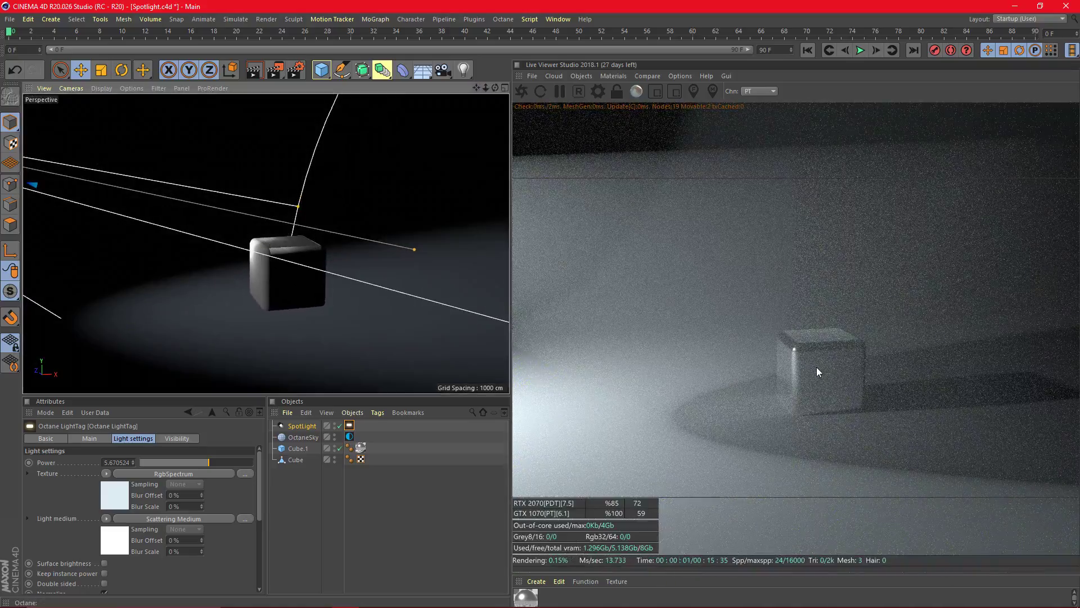
mouse_move(488, 88)
left_mouse_down()
mouse_move(451, 87)
mouse_move(494, 85)
left_mouse_up()
scroll(168, 162, "up", 3)
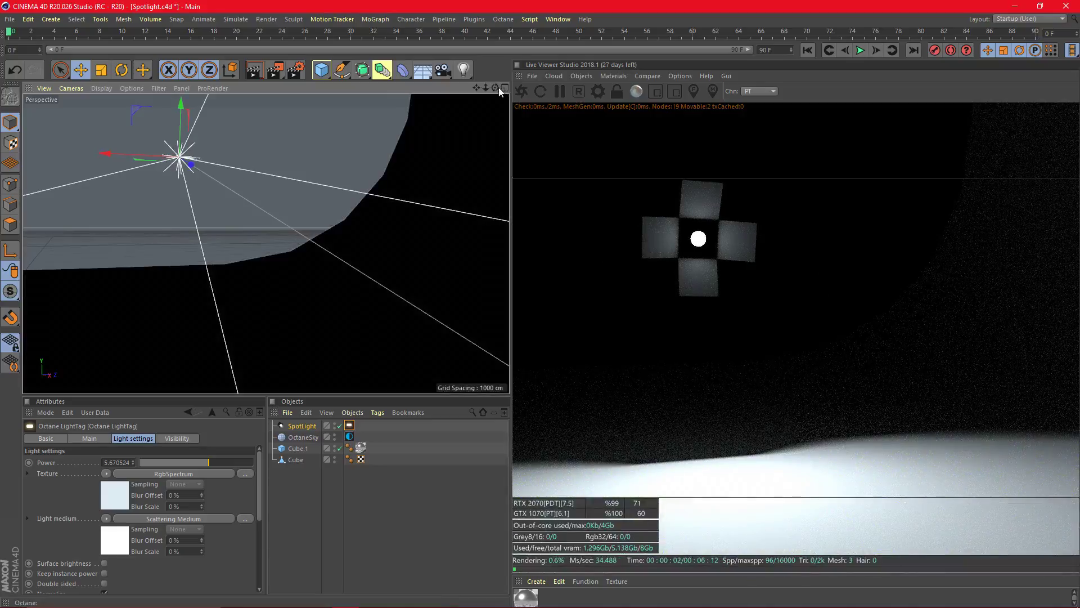
left_click_drag(494, 87, 265, 241)
mouse_move(475, 89)
left_mouse_down()
mouse_move(265, 243)
mouse_move(495, 88)
mouse_move(477, 87)
left_mouse_up()
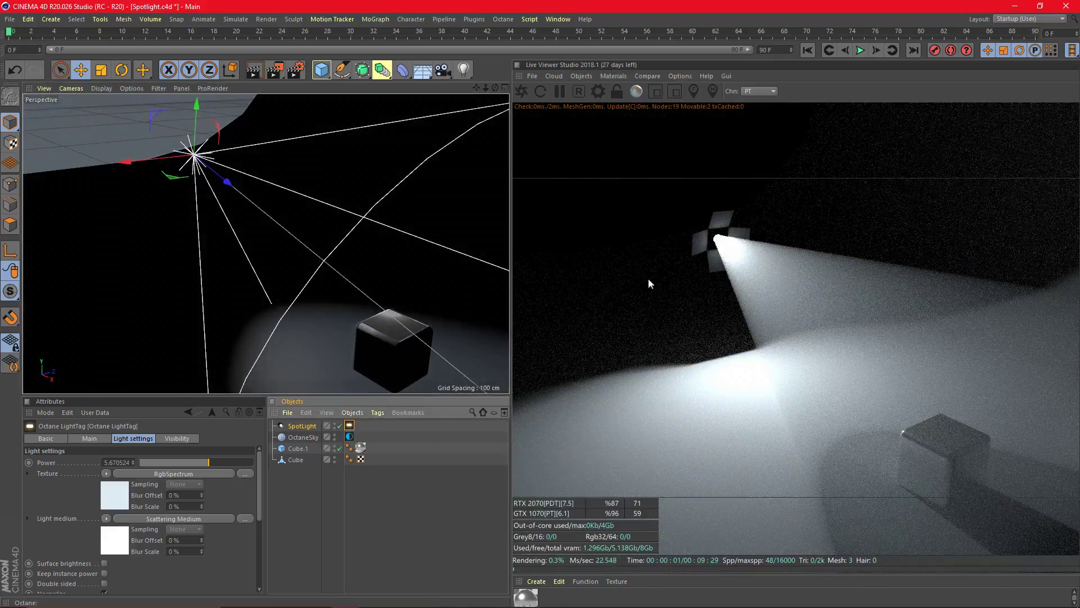
scroll(262, 480, "down", 2)
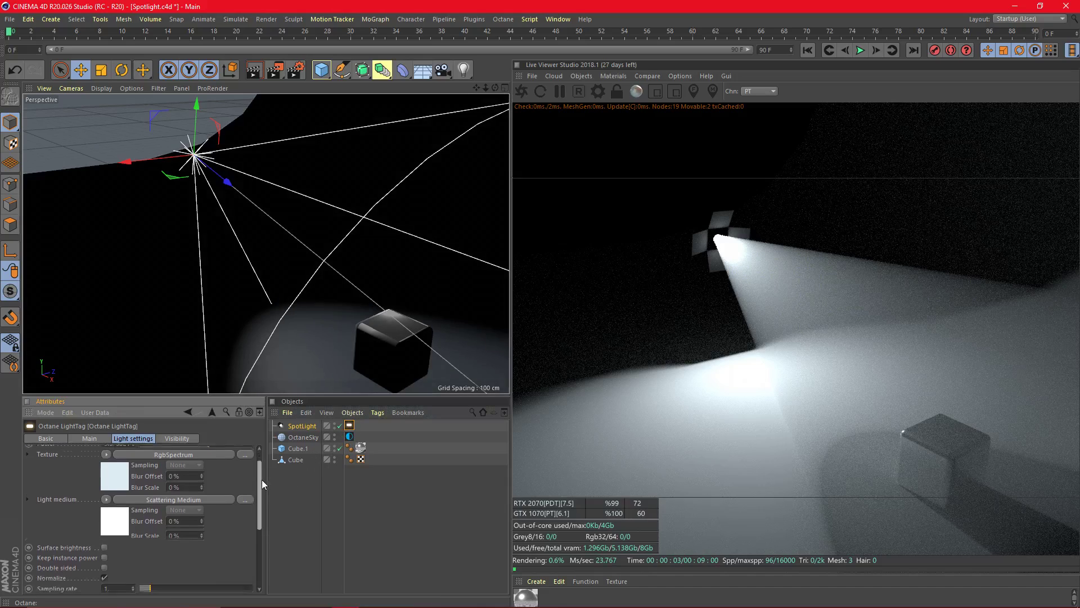
left_click_drag(494, 88, 495, 88)
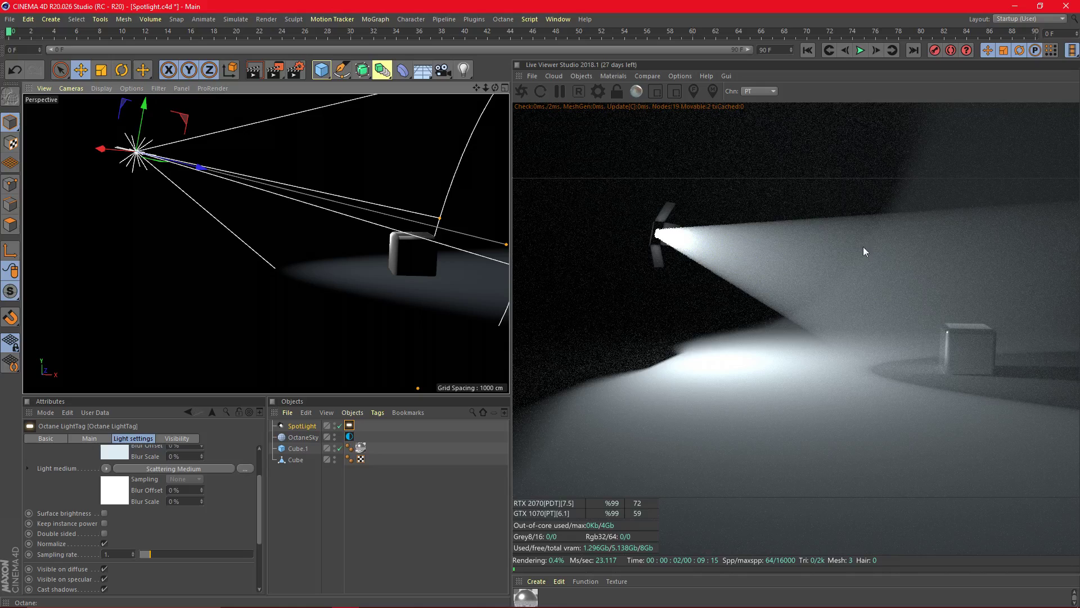
scroll(258, 531, "down", 3)
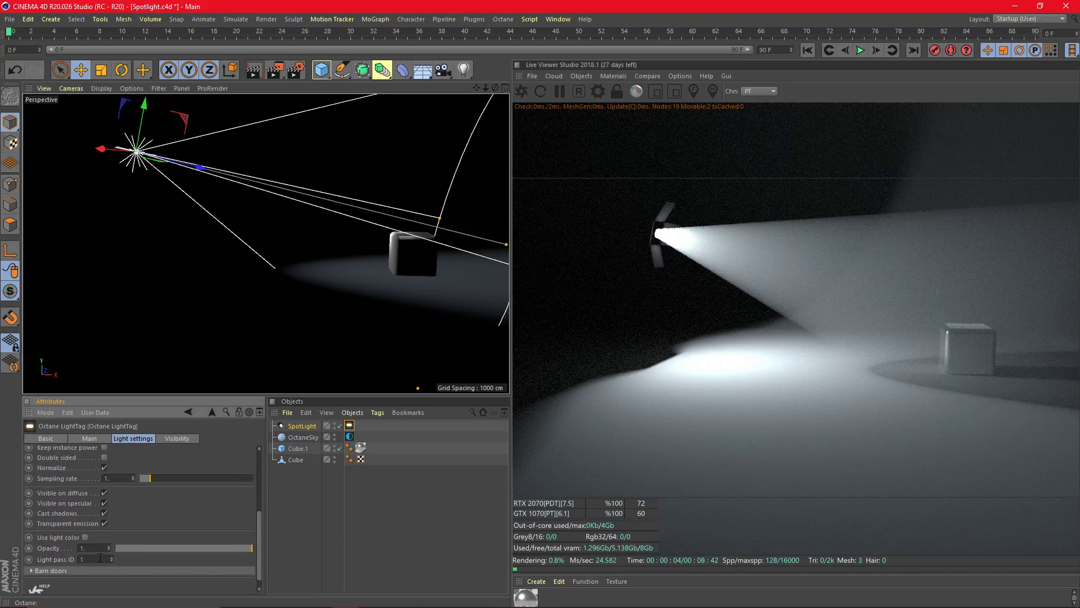
scroll(254, 529, "down", 3)
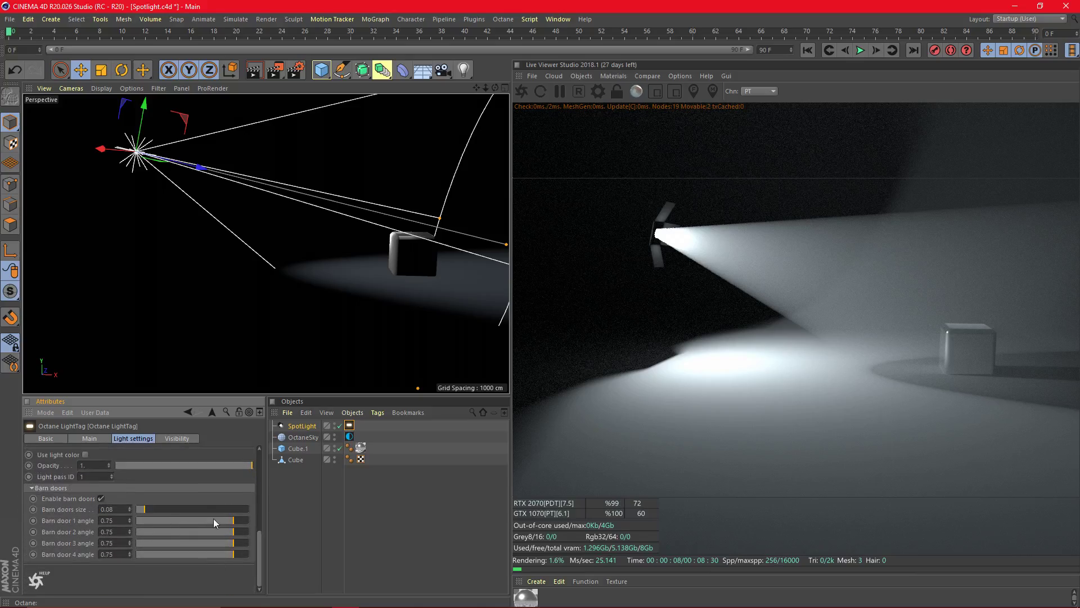
mouse_move(149, 510)
left_mouse_down()
mouse_move(198, 509)
mouse_move(142, 511)
left_mouse_up()
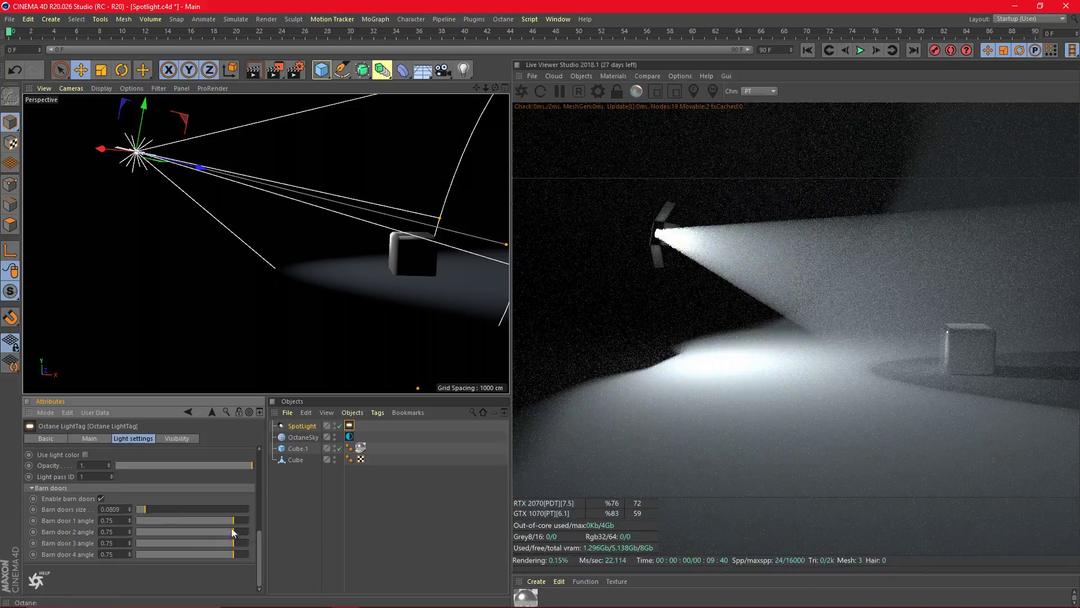
Step: Close in two barn doors, setting barn door 1's angle to about -0.36 and barn door 2's to about -0.37
left_click_drag(226, 519, 172, 532)
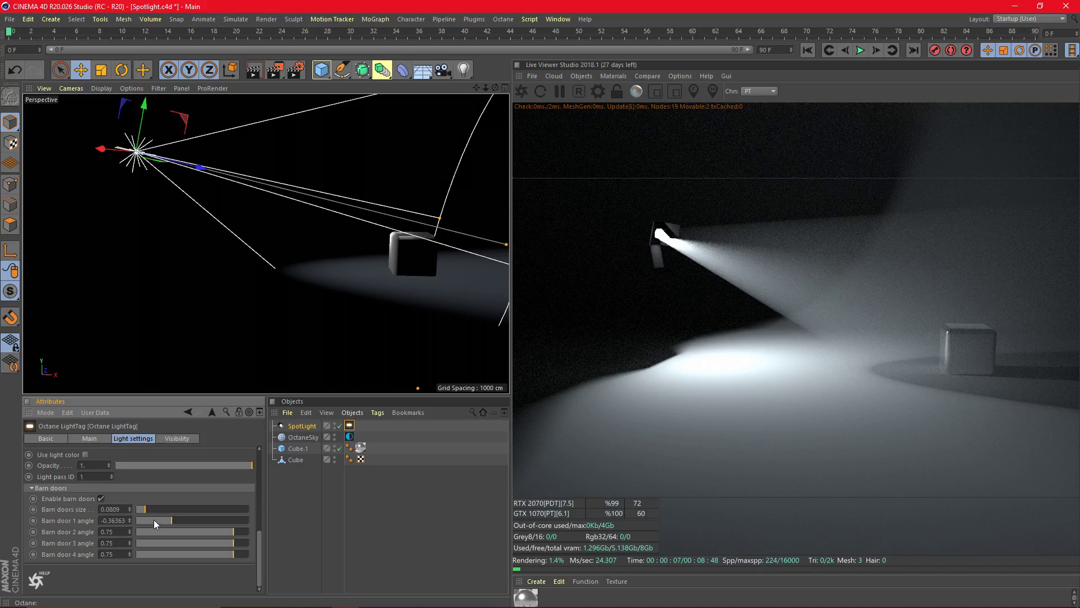
left_click_drag(495, 87, 543, 5)
left_click_drag(233, 531, 171, 541)
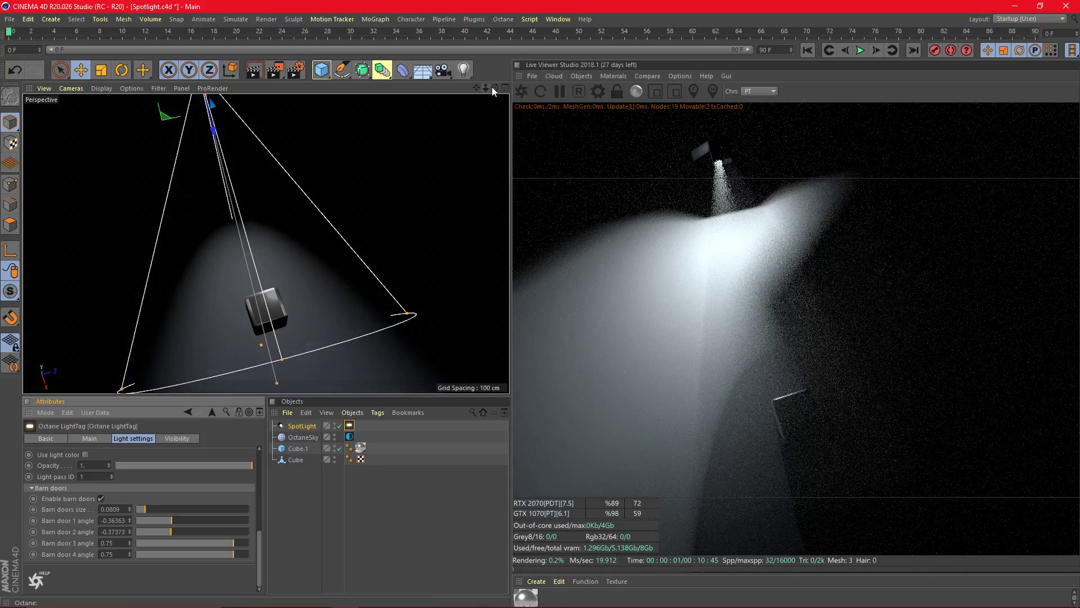
Step: Examine from several angles and distances how the adjusted barn doors shape the beam around the small cube
left_click_drag(494, 88, 647, 17)
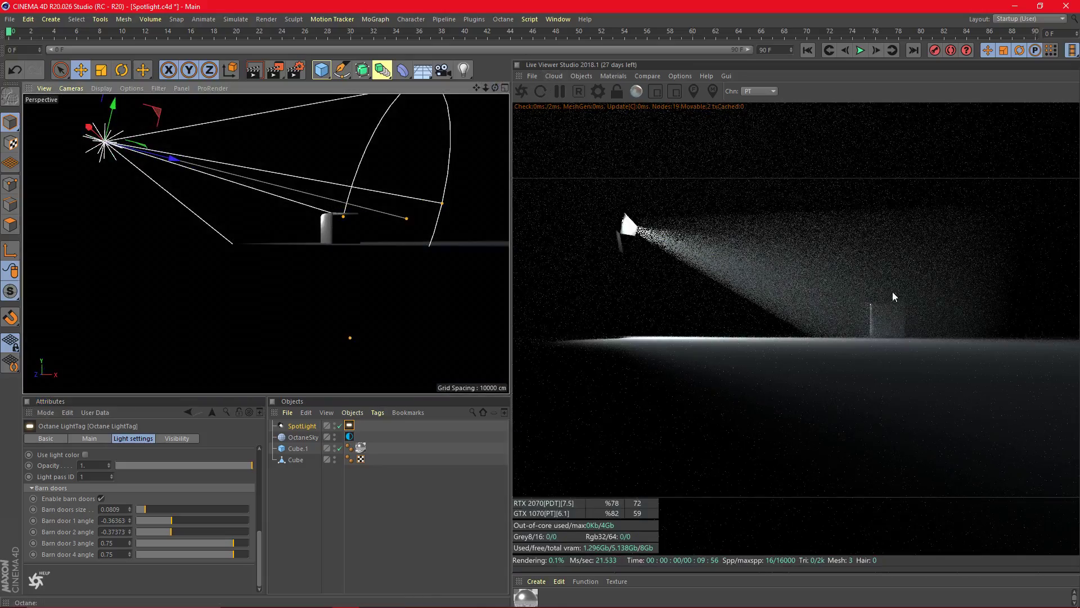
scroll(360, 218, "up", 8)
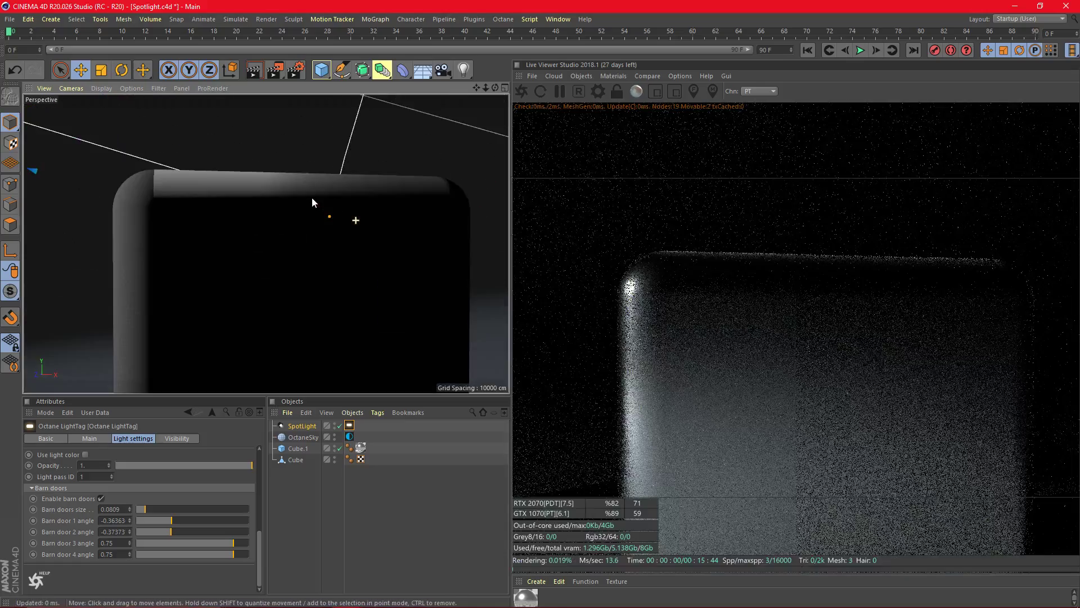
scroll(315, 214, "down", 8)
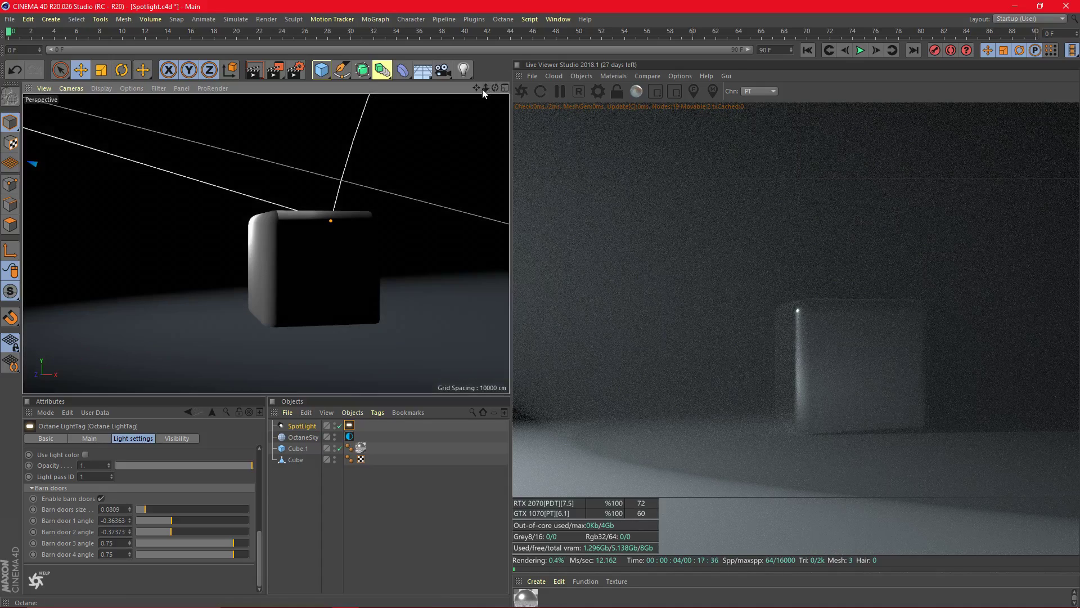
left_click_drag(494, 88, 423, 190)
scroll(432, 186, "down", 8)
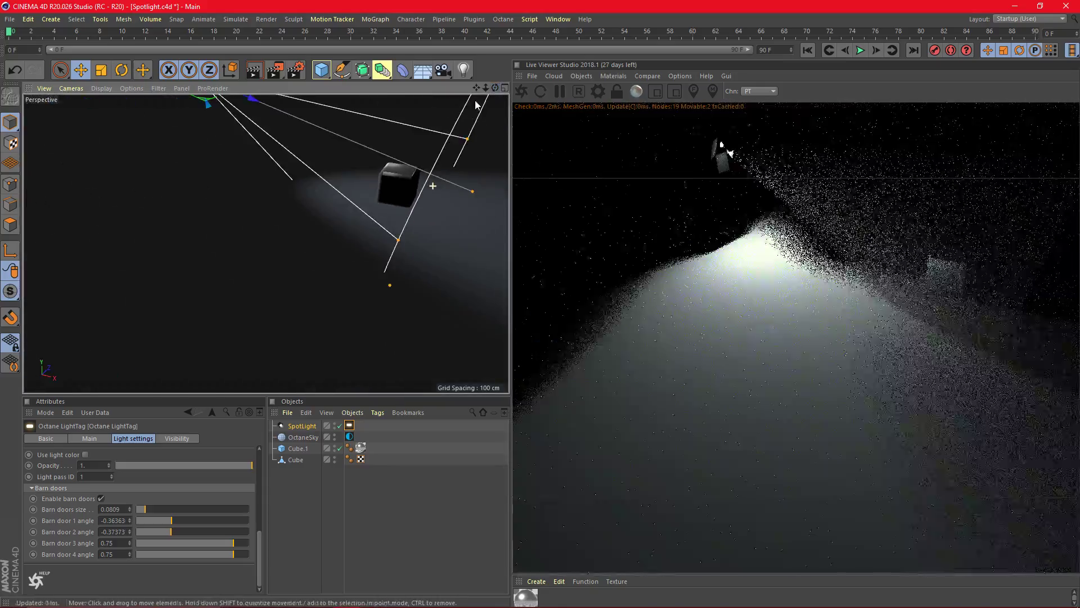
left_click_drag(477, 88, 539, 126)
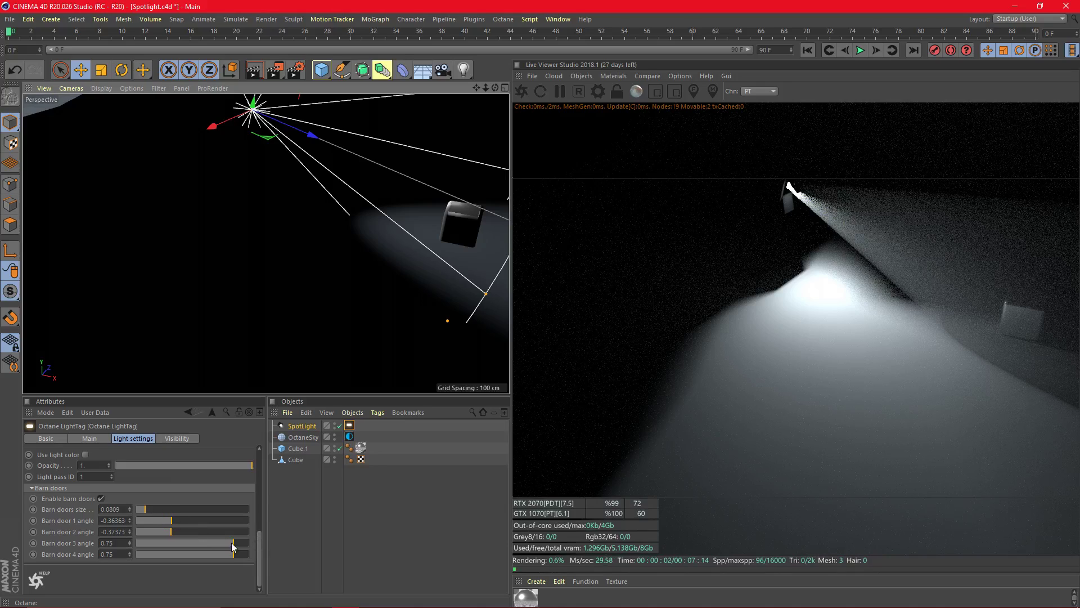
Step: Open the spot light's scattering medium and set its scattering colour to pure red at 100% saturation and value
left_click_drag(259, 553, 285, 481)
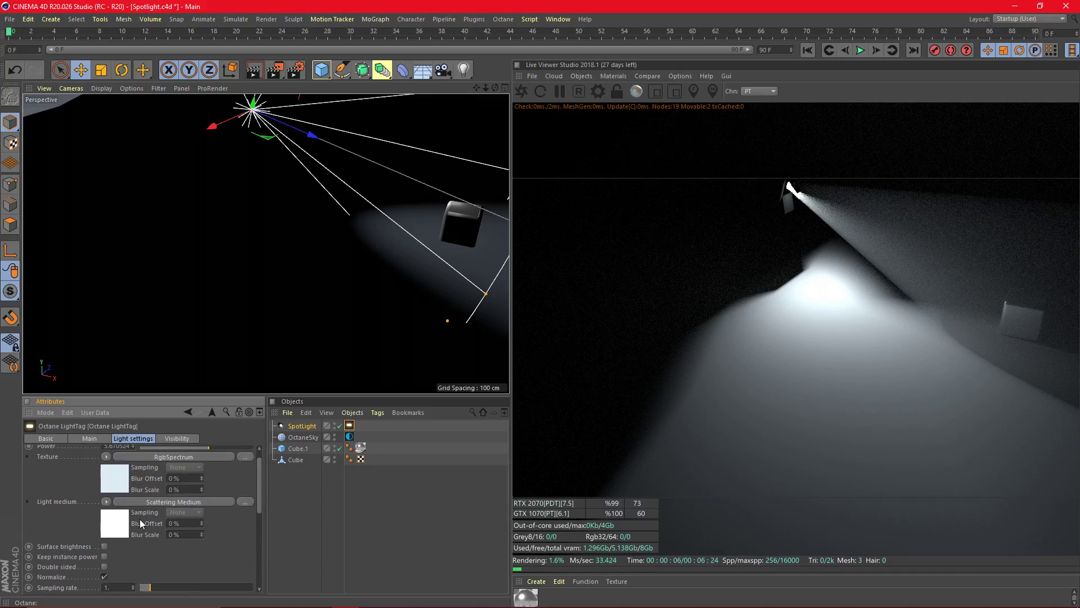
left_click(132, 501)
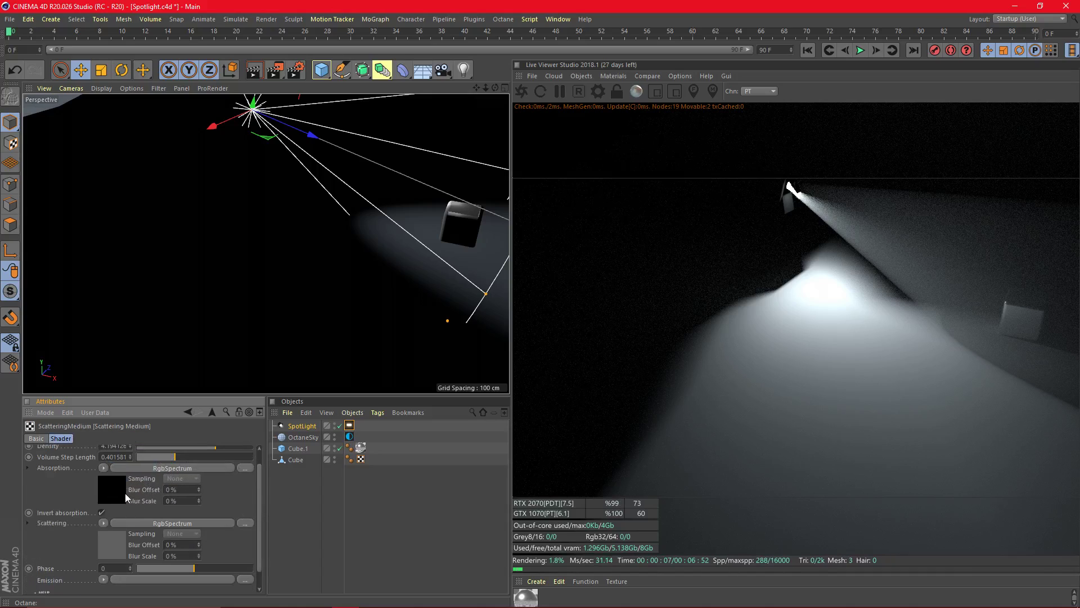
left_click(107, 541)
left_click(69, 475)
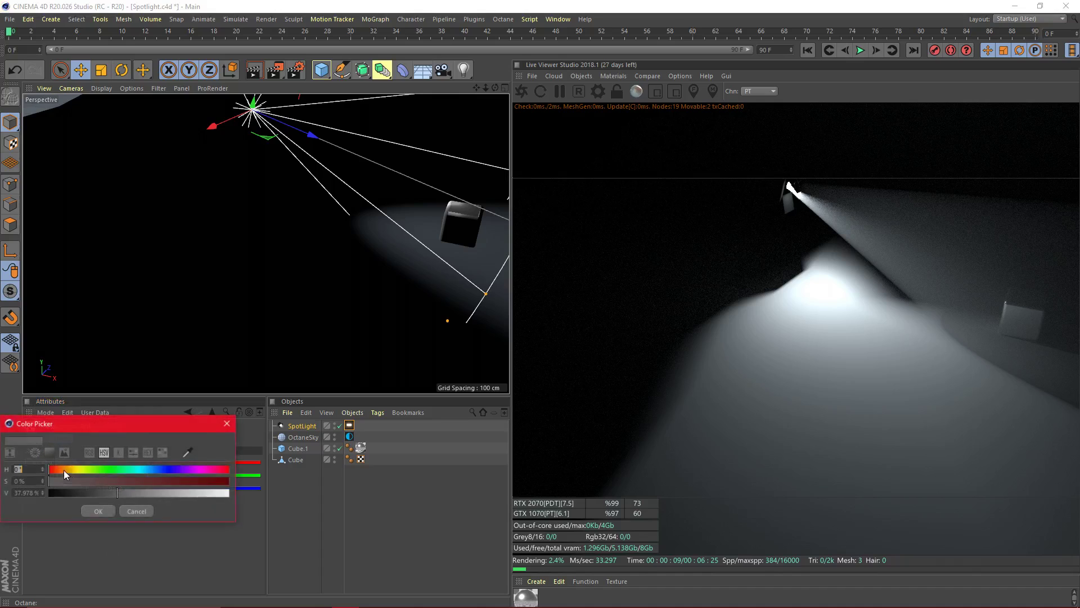
left_click_drag(63, 470, 230, 493)
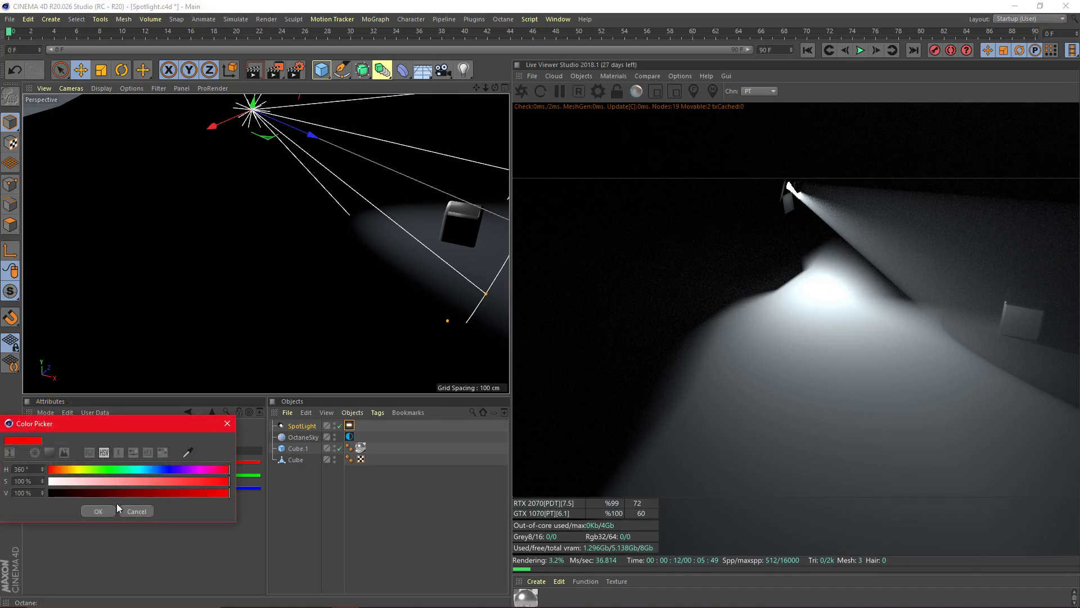
left_click(113, 510)
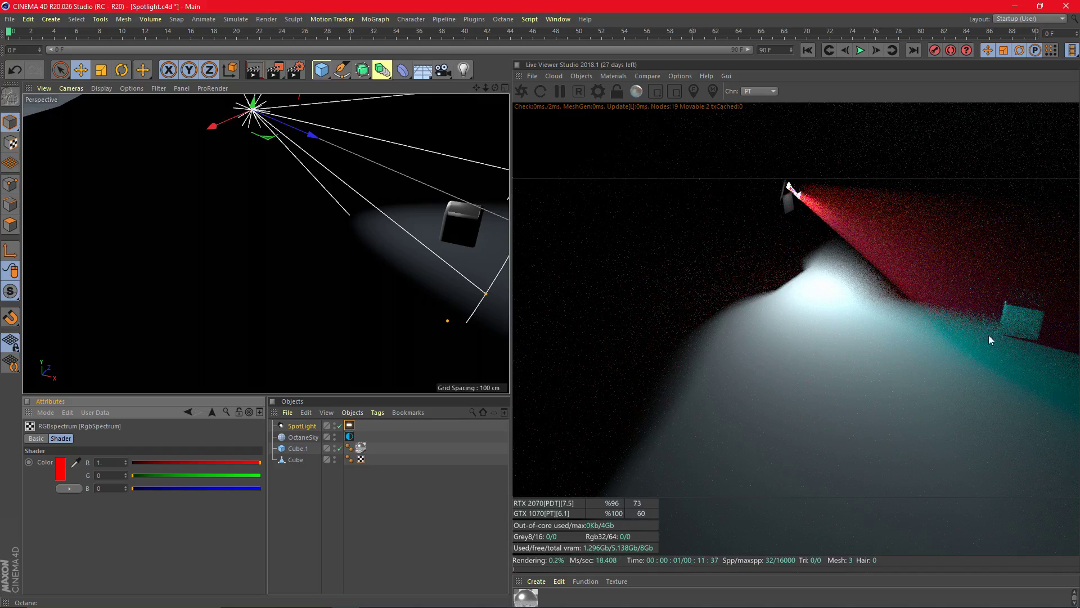
Step: Change the scattering colour to a muted blue with hue 199°, saturation 34% and value 70%
left_click(61, 470)
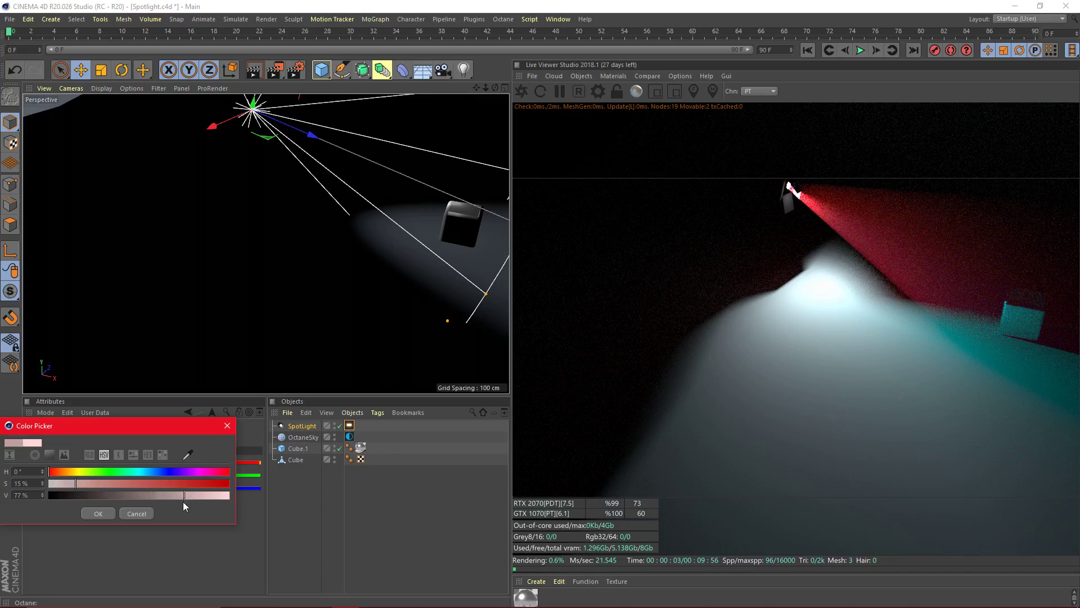
left_click_drag(183, 501, 175, 500)
left_click(149, 471)
left_click(110, 485)
left_click(87, 510)
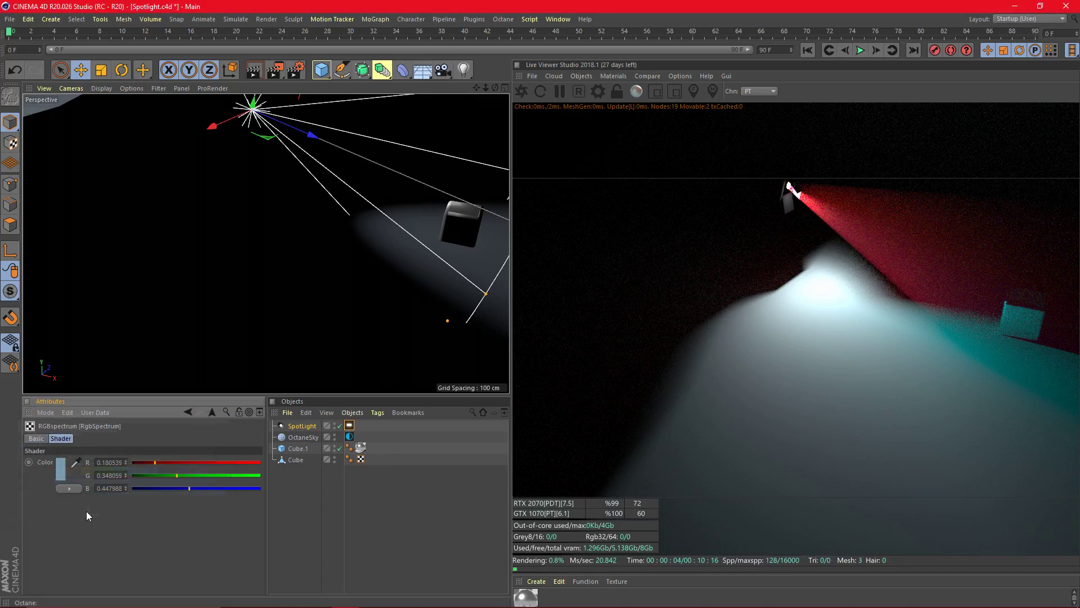
left_click(61, 471)
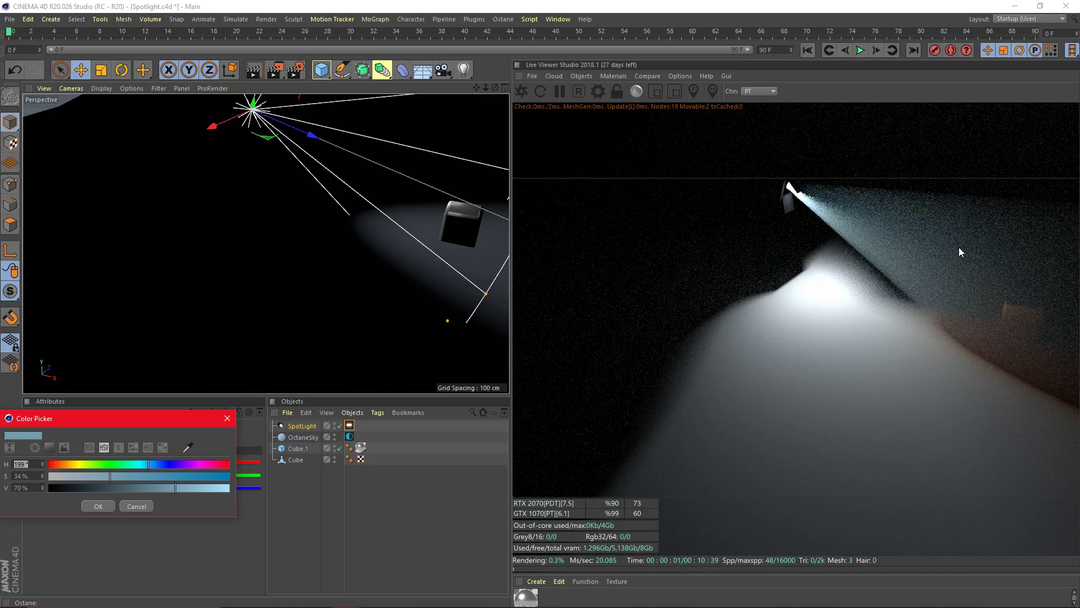
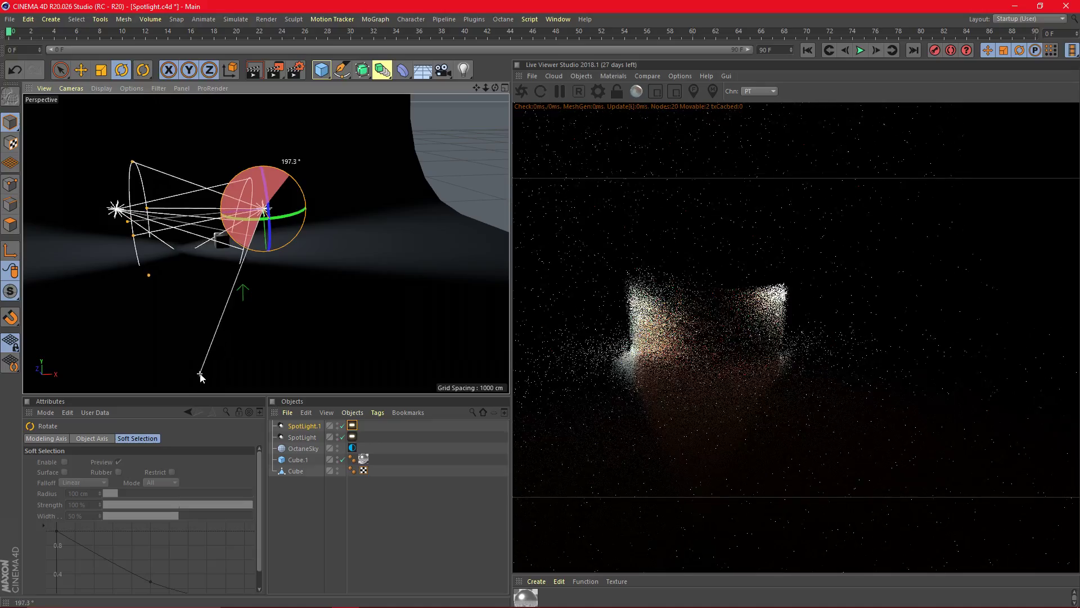
Step: Move the duplicated spot light outward on the far side of the cube, opposite the original light, and adjust its height
left_click(78, 72)
left_click_drag(194, 225, 247, 219)
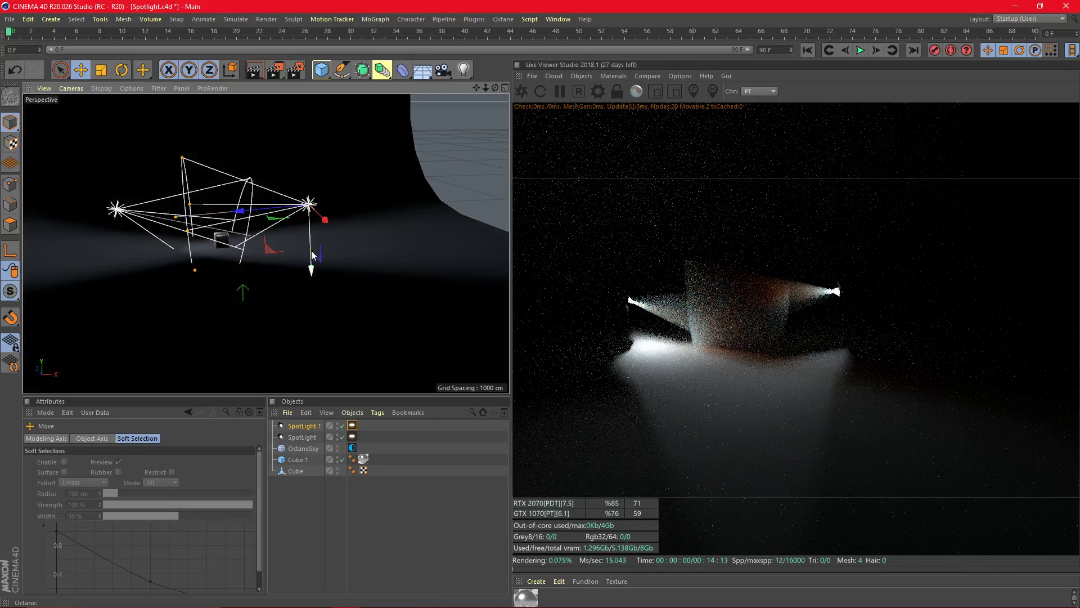
left_click_drag(313, 254, 311, 269)
scroll(254, 203, "up", 10)
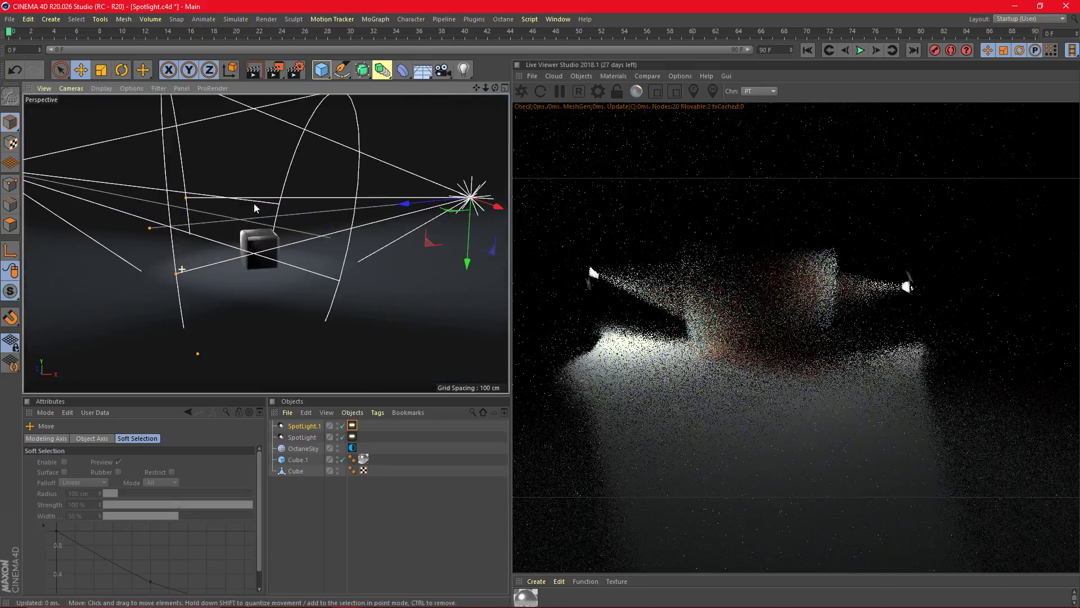
scroll(276, 263, "down", 6)
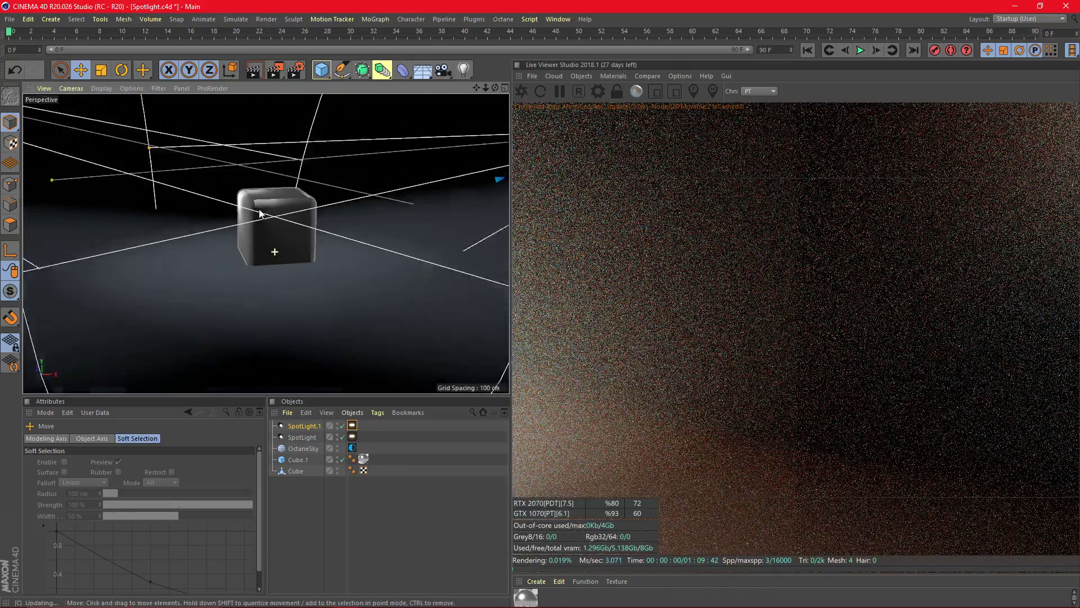
left_click_drag(405, 190, 430, 189)
Step: Reposition the duplicated spot light diagonally off to one side of the cube and rotate its beam back towards the original beam
scroll(431, 188, "down", 6)
left_click_drag(477, 86, 431, 189)
left_click_drag(495, 87, 458, 174)
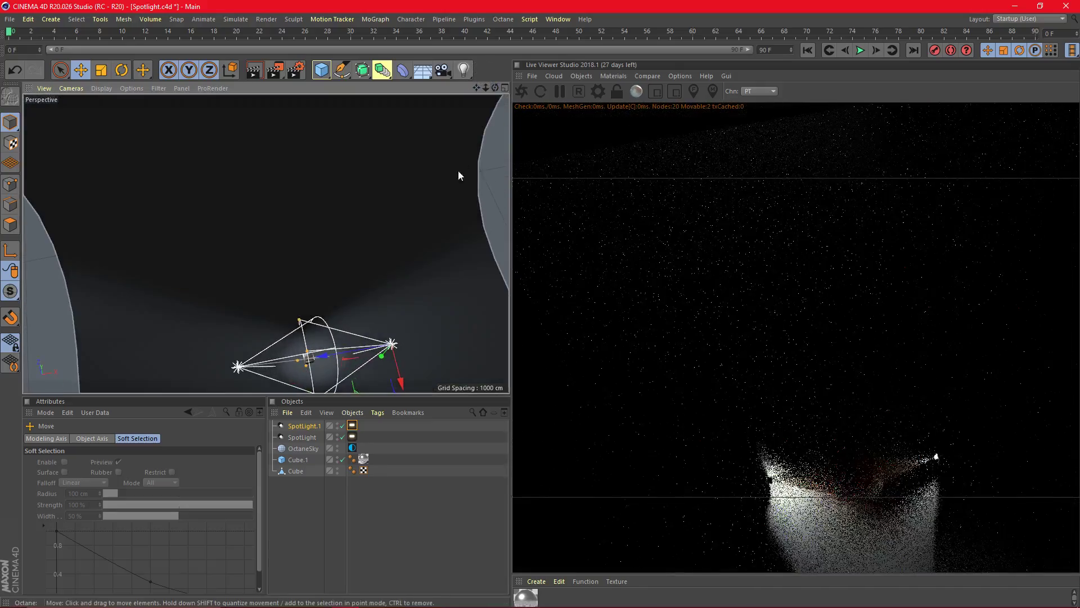
left_click_drag(477, 88, 440, 11)
left_click_drag(324, 330, 304, 372)
key("r")
key("e")
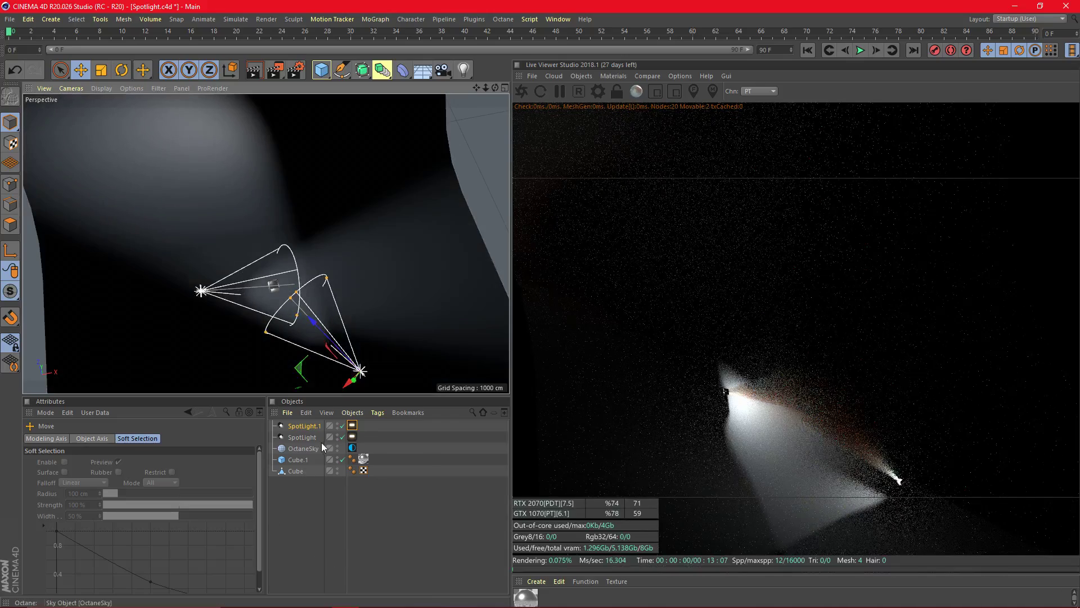
Step: Tint the duplicated spot light's texture colour pink, with red 0.9 and green and blue about 0.591
left_click(351, 427)
left_click(119, 482)
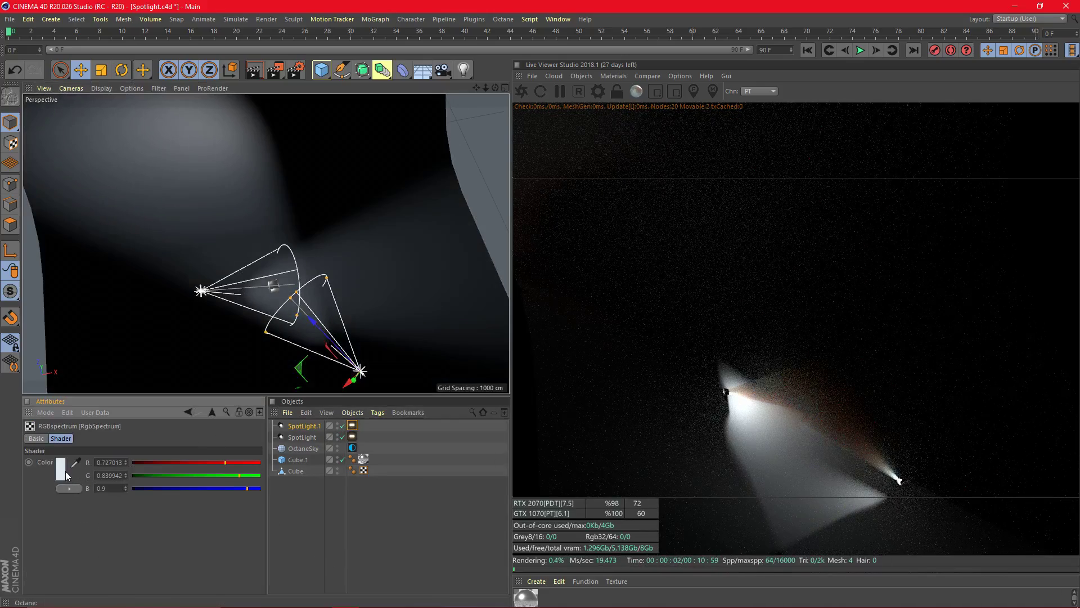
left_click(64, 472)
left_click(98, 511)
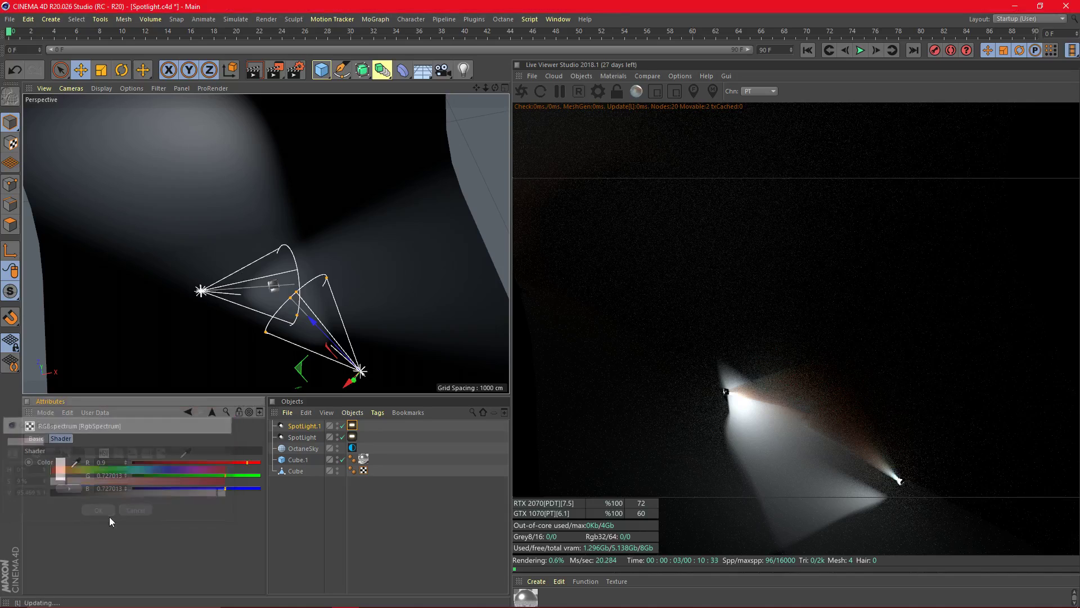
left_click(351, 429)
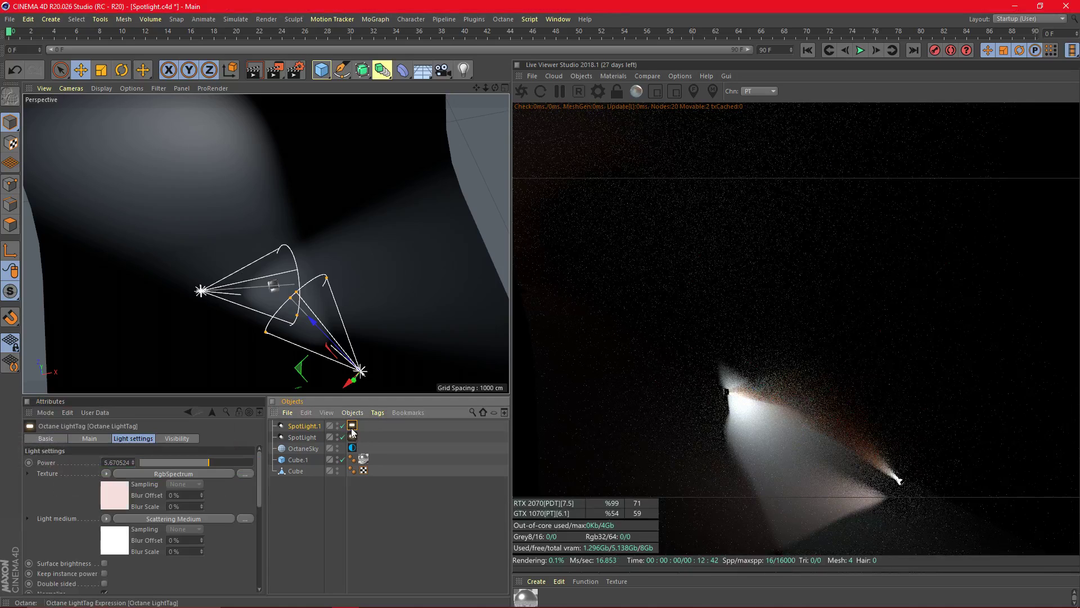
left_click(114, 505)
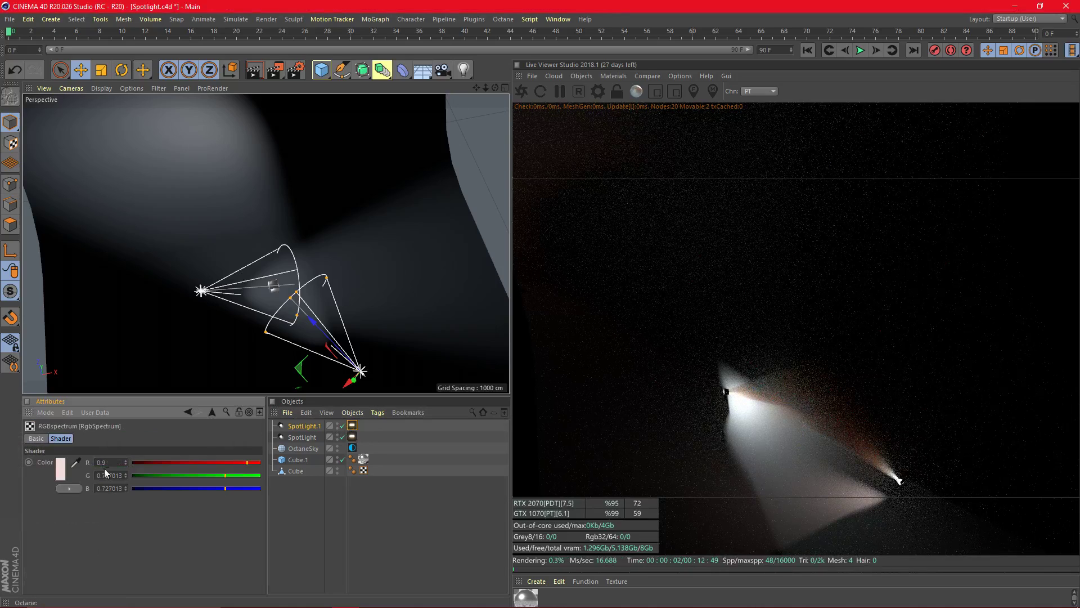
left_click(61, 468)
left_click(97, 507)
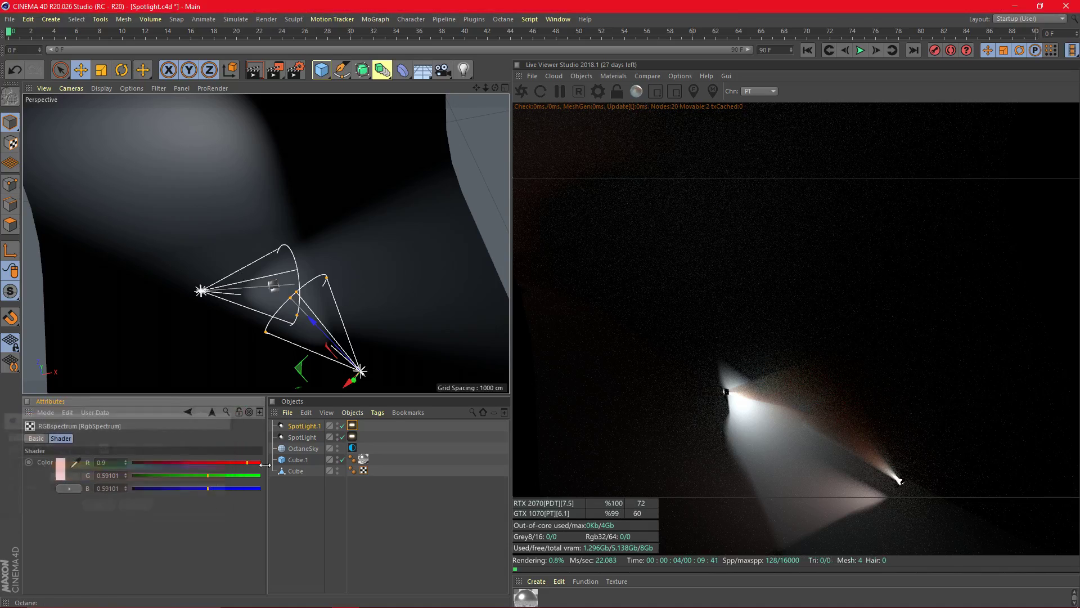
Step: Set the duplicated light's power to about 9.67 and its medium's scattering colour to pink, red 0.955, green and blue 0.376
left_click(352, 426)
left_click(212, 464)
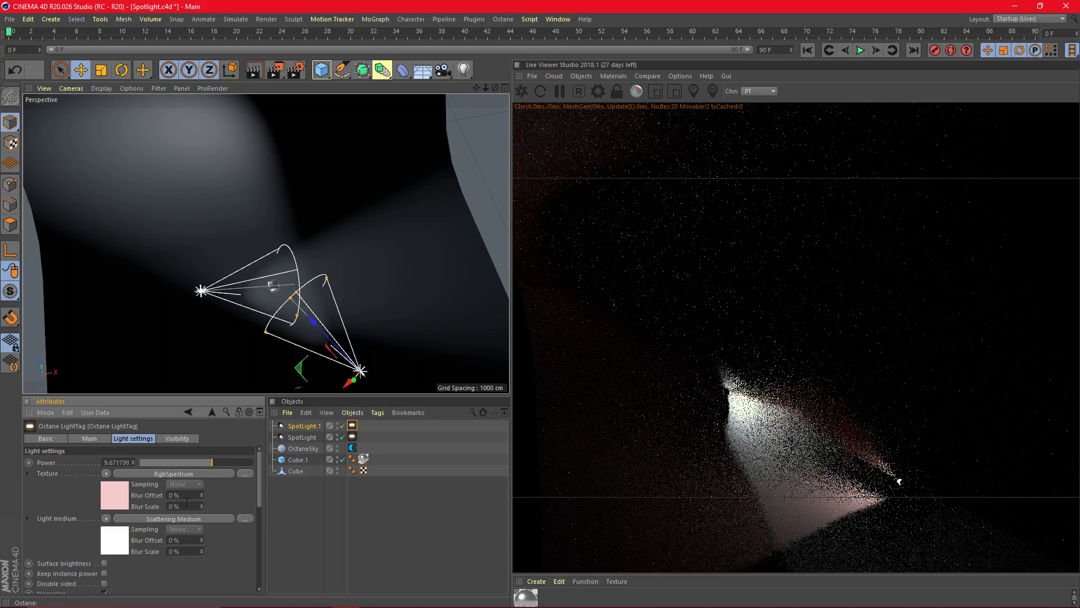
left_click(115, 542)
left_click(113, 562)
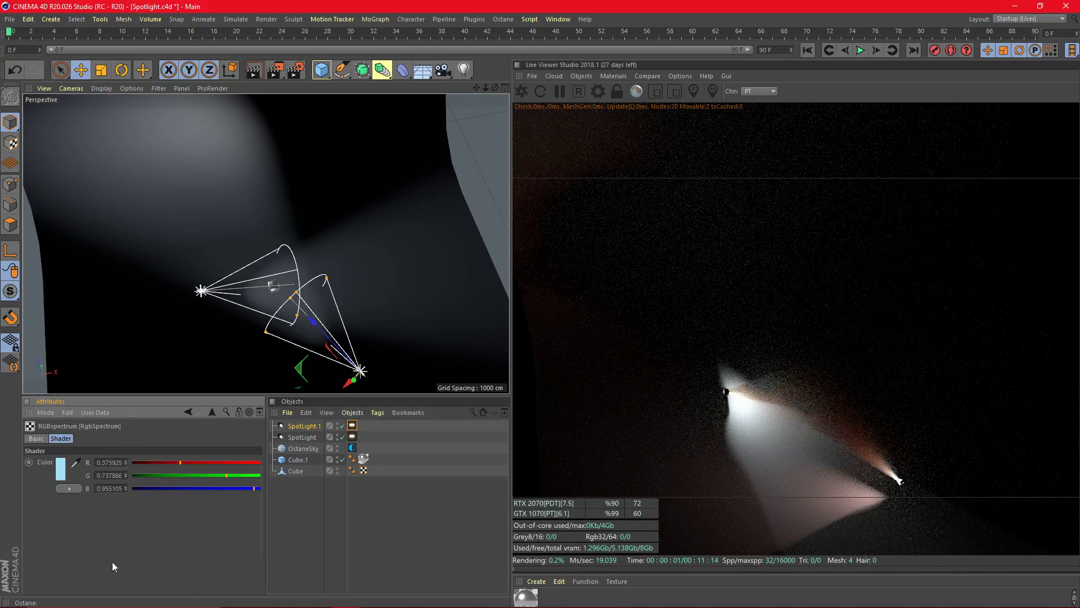
left_click(60, 467)
left_click(98, 501)
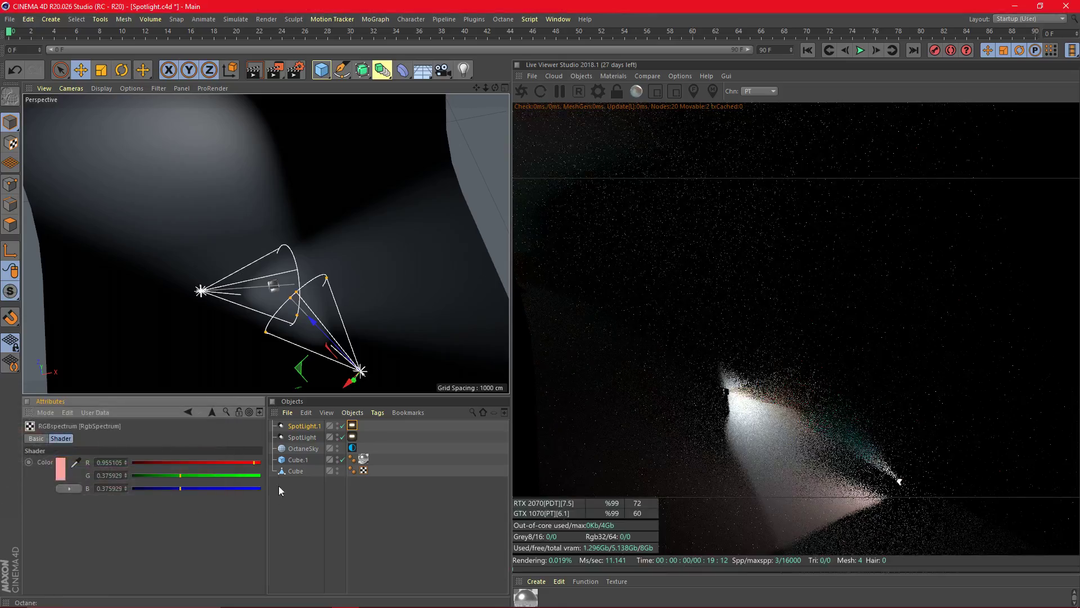
Step: Inspect the duplicated light's scattering medium and lower the density of the original light's blue medium to about 0.68
scroll(257, 280, "up", 6)
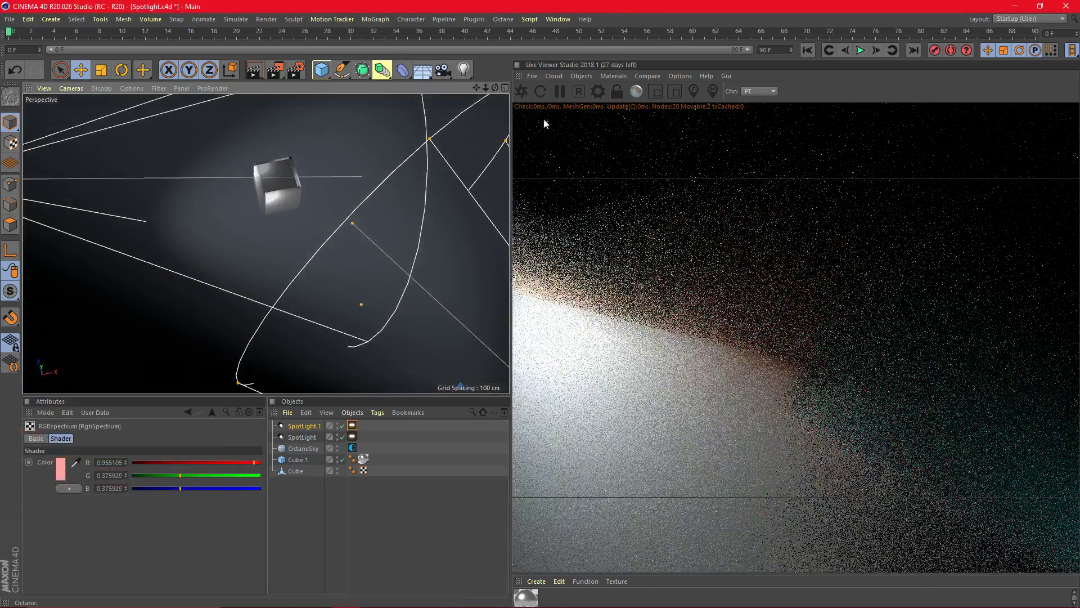
left_click_drag(495, 88, 478, 90)
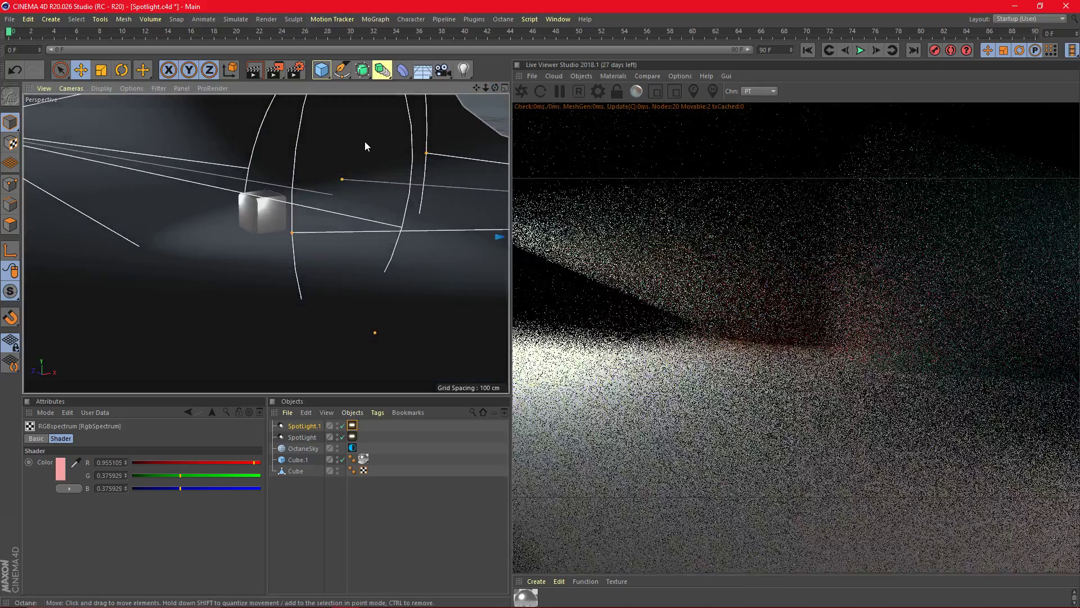
scroll(315, 180, "up", 3)
left_click_drag(362, 181, 146, 165)
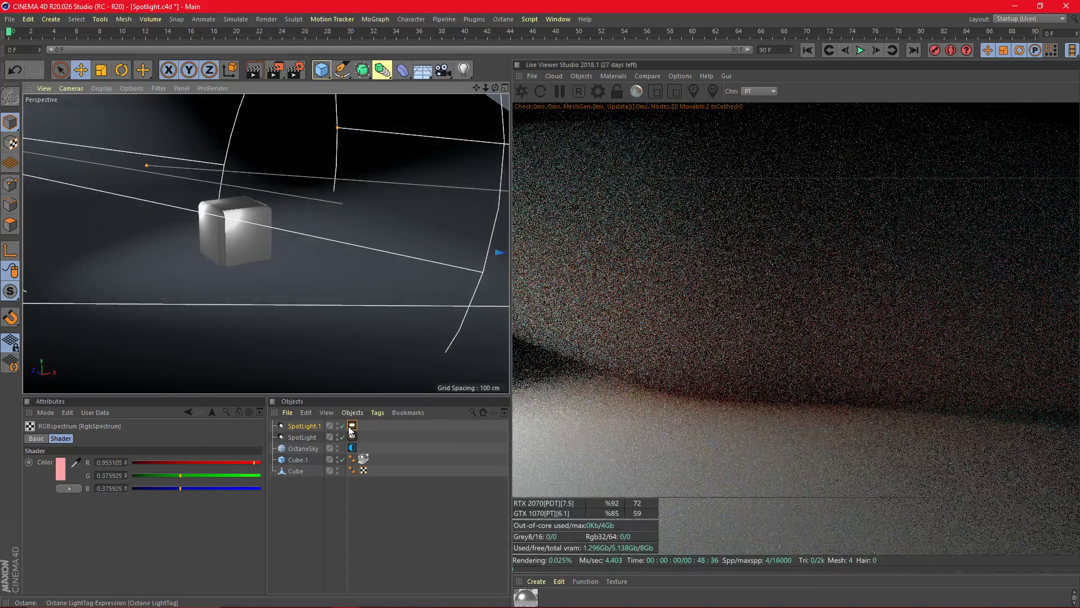
left_click(352, 426)
left_click(116, 520)
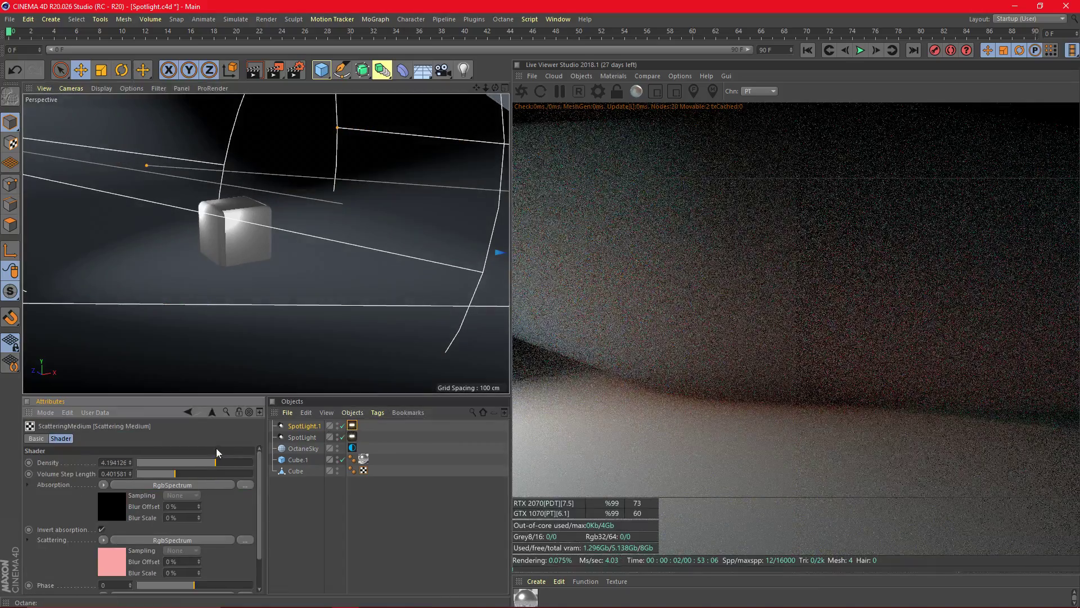
left_click(352, 426)
left_click(147, 518)
left_click_drag(205, 463, 201, 458)
Step: Choose Pathtracing as the kernel in the Octane render settings and close them
left_click_drag(119, 301, 352, 177, "alt")
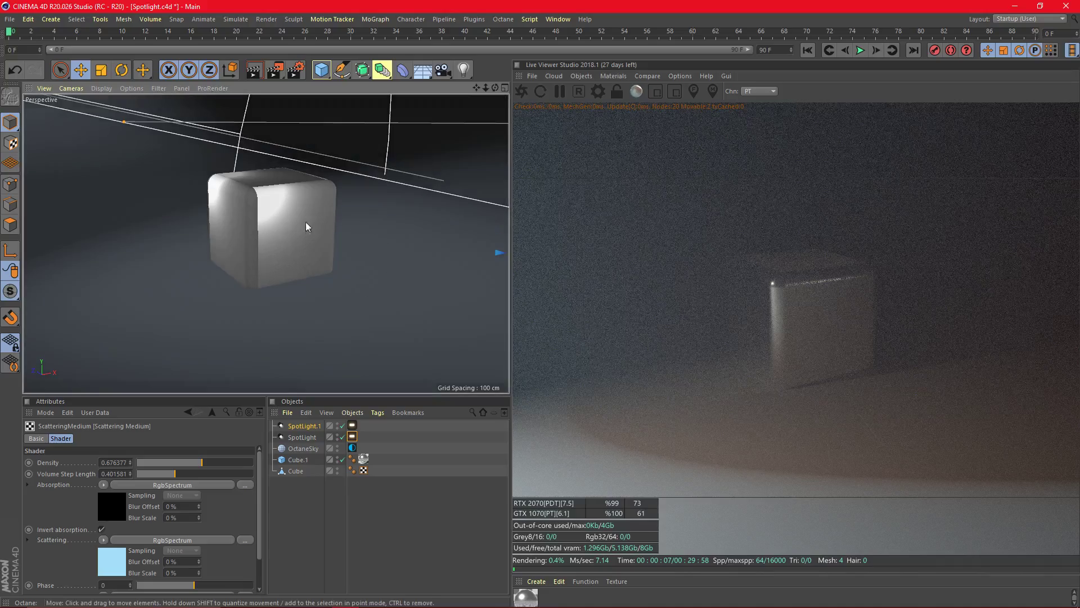
left_click_drag(323, 232, 483, 130, "alt")
left_click(503, 19)
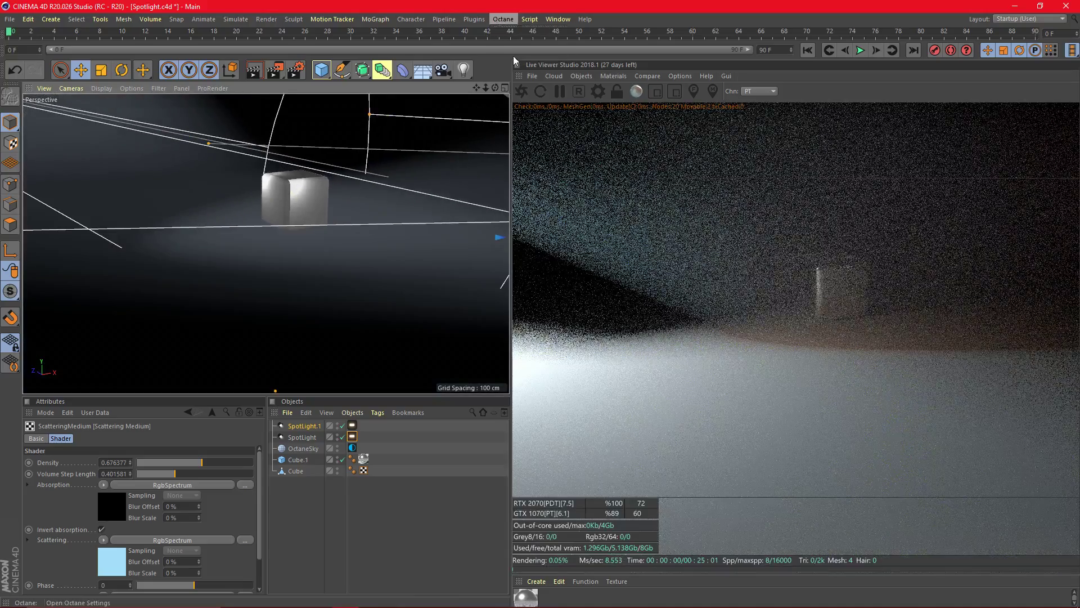
left_click(515, 59)
left_click(34, 49)
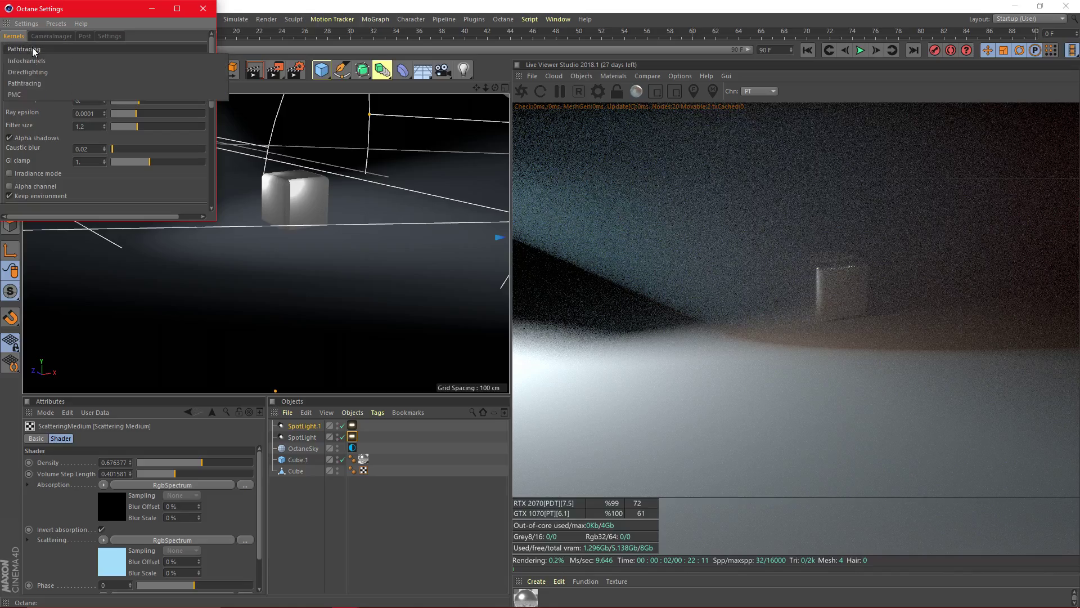
left_click(40, 84)
left_click(204, 9)
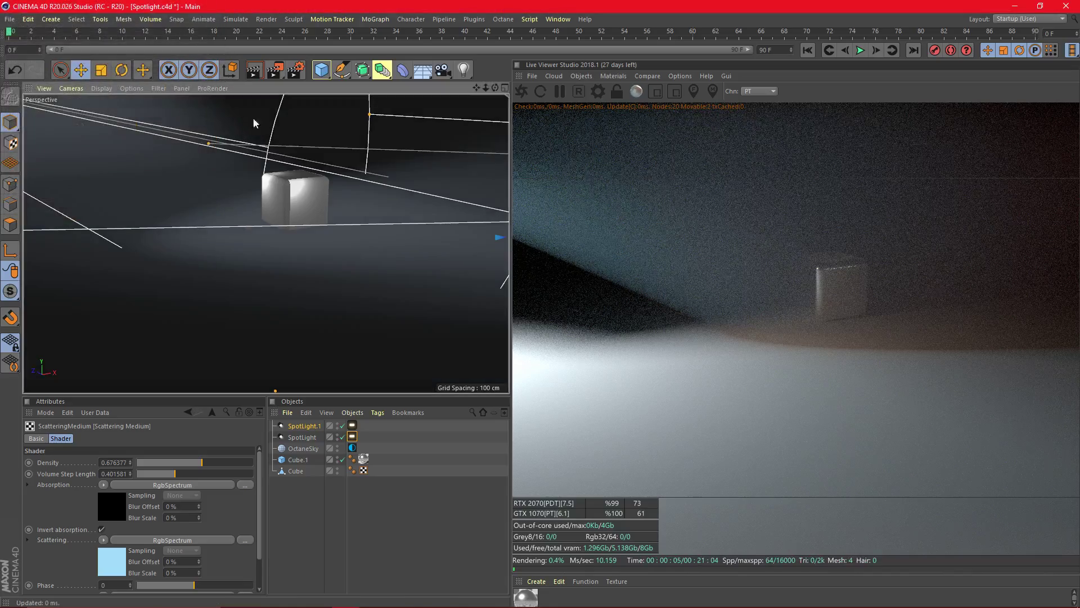
Step: Add an Octane area light to the scene
left_click_drag(495, 90, 393, 162)
scroll(393, 163, "down", 5)
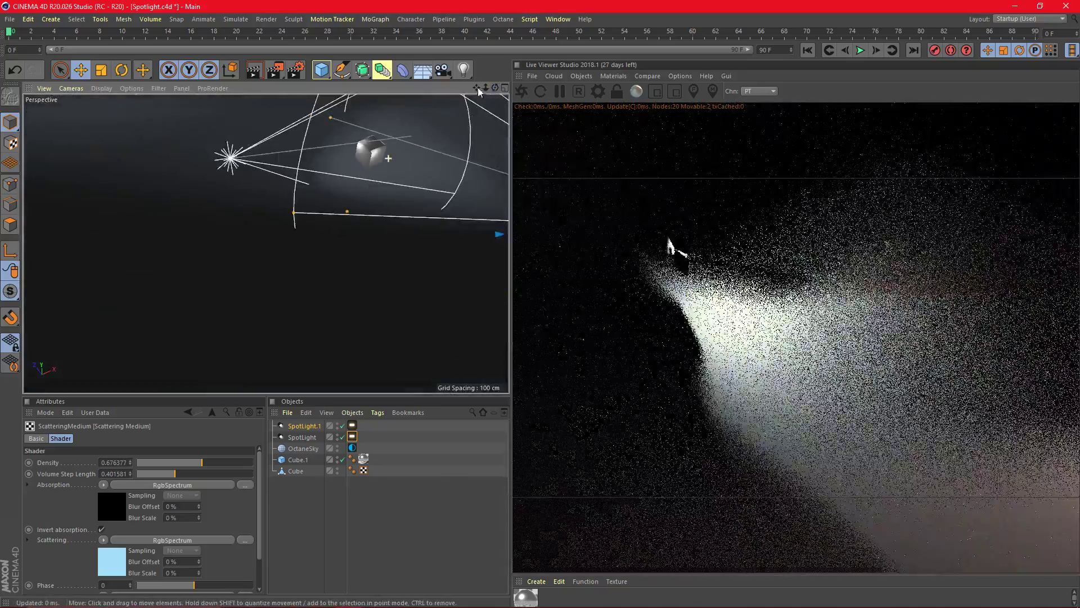
left_click_drag(478, 89, 434, 119)
left_click(582, 76)
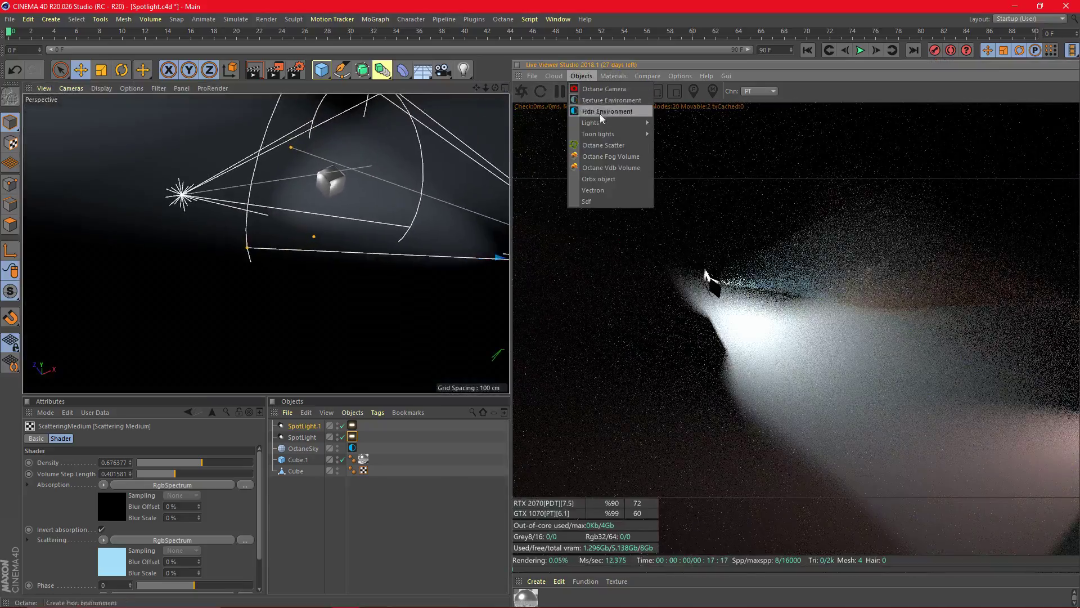
left_click(692, 149)
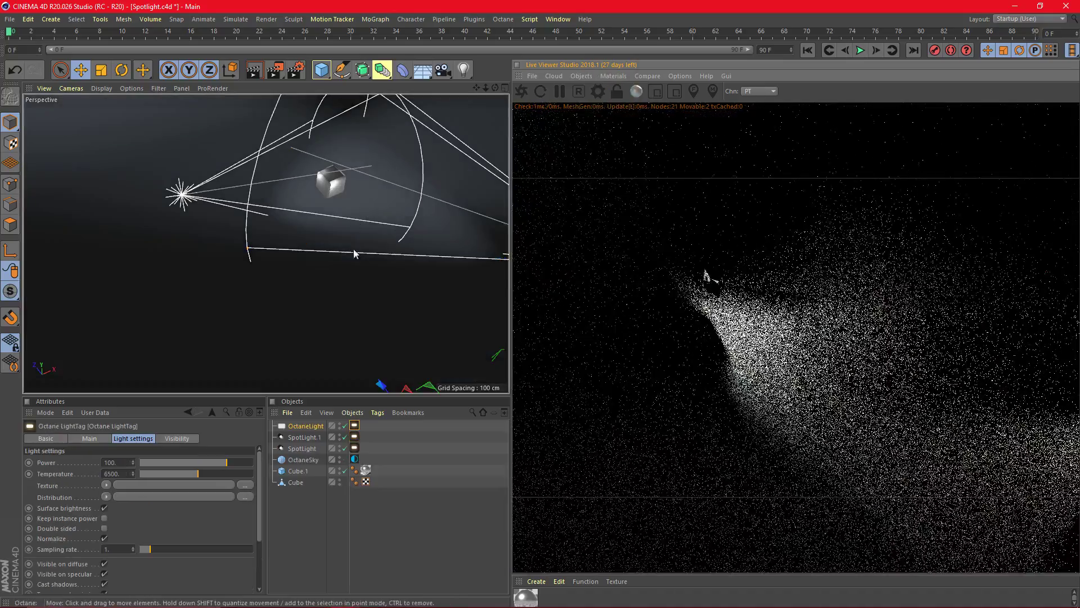
Step: Rotate the Octane area light to point downward and raise it above the metallic cube
left_click_drag(301, 262, 358, 167)
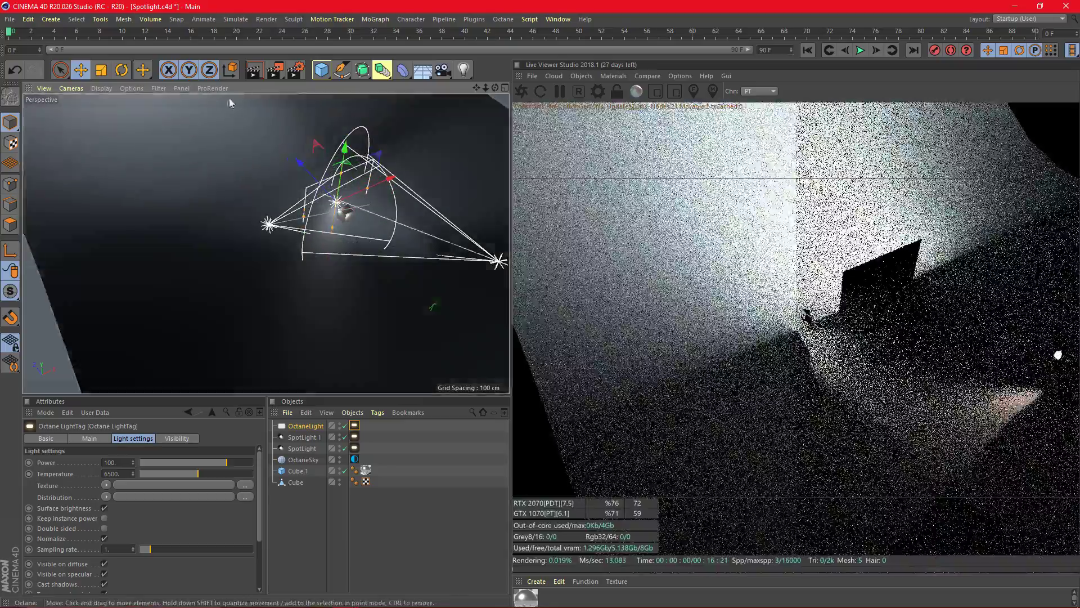
key("r")
left_click_drag(343, 235, 455, 148)
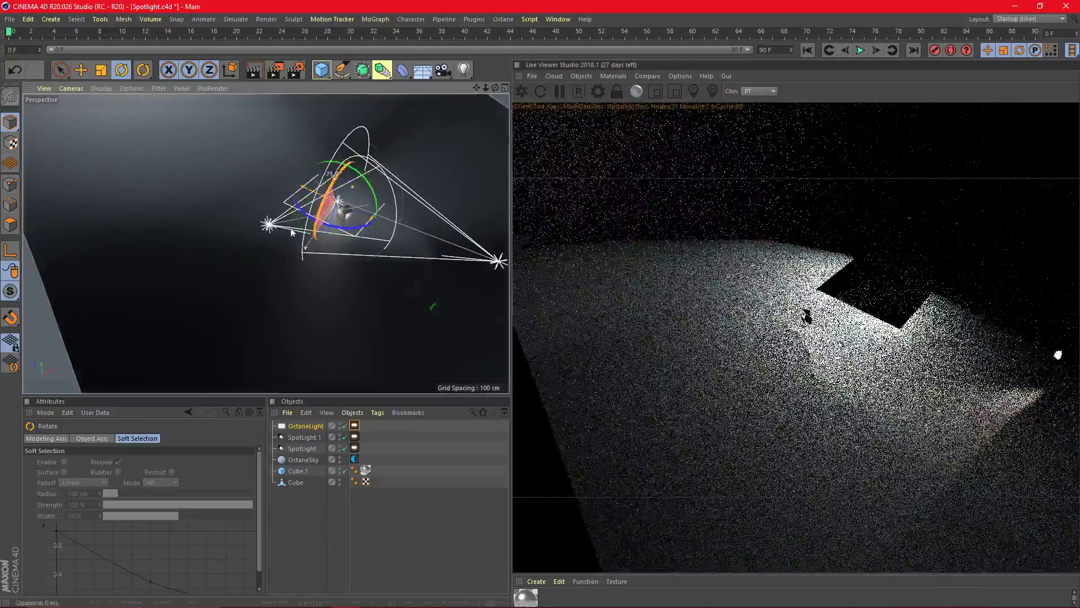
key("e")
left_click_drag(334, 209, 361, 149)
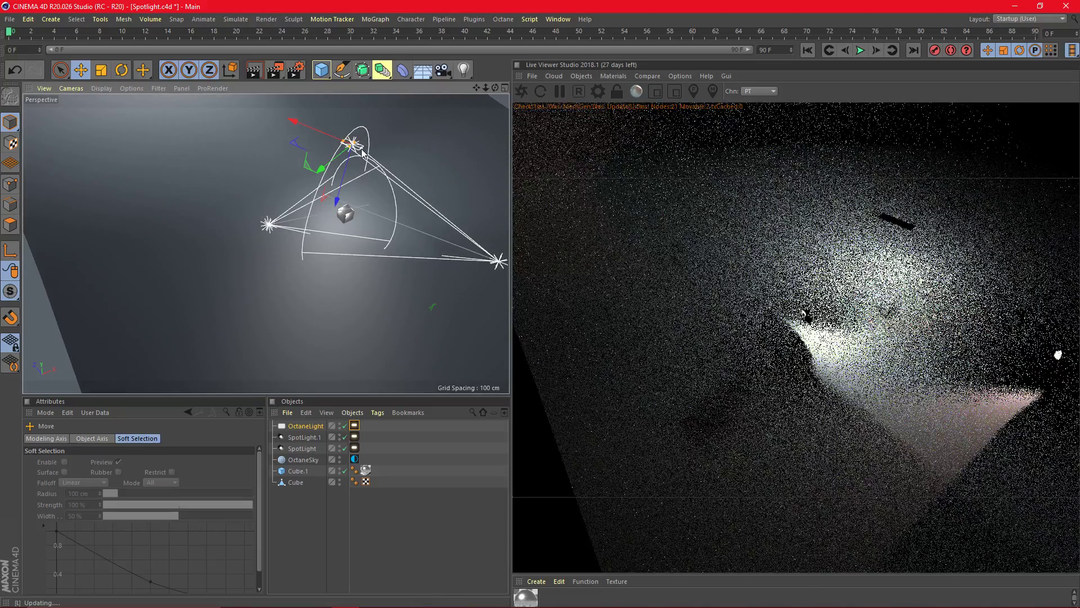
Step: Set the area light's power to about 19.71
left_click(355, 426)
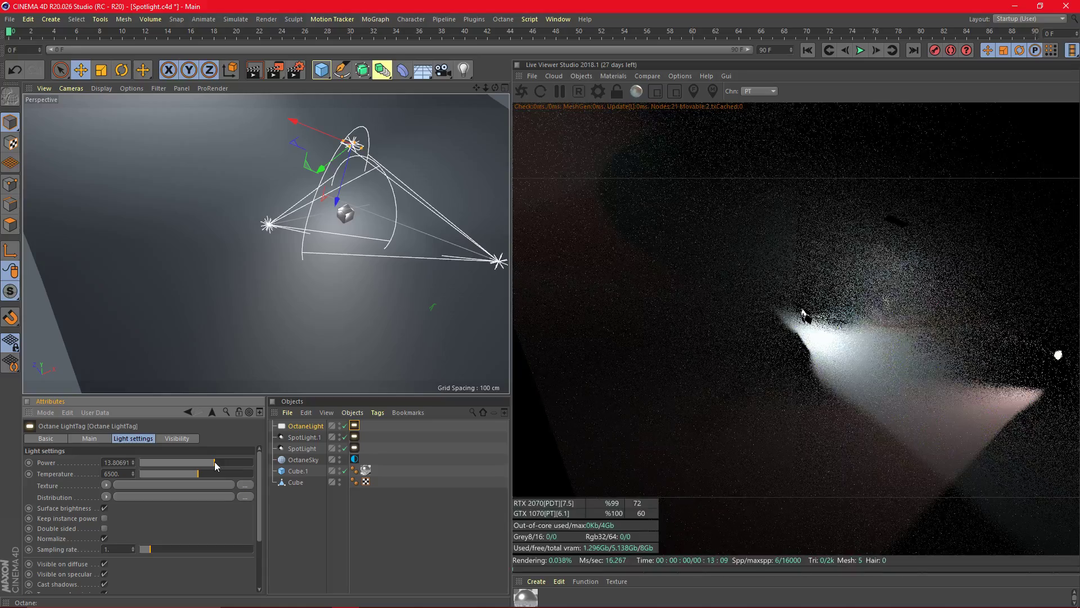
left_click(217, 462)
Step: Examine the metallic cube up close from several high and low angles to judge the combined lighting in the live render
scroll(298, 248, "up", 4)
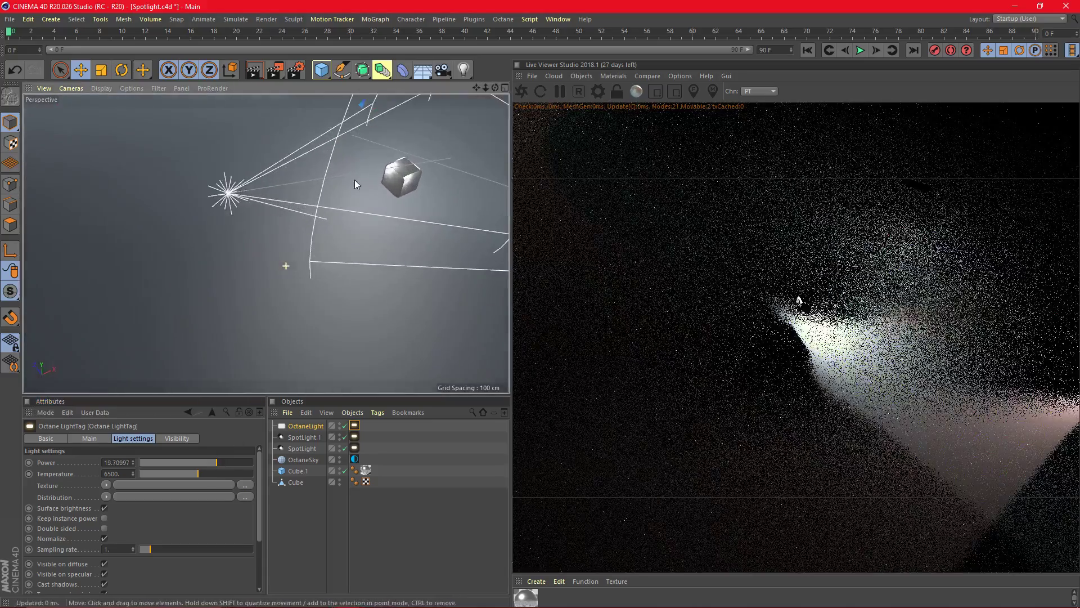
scroll(421, 190, "up", 3)
left_click_drag(495, 87, 261, 255)
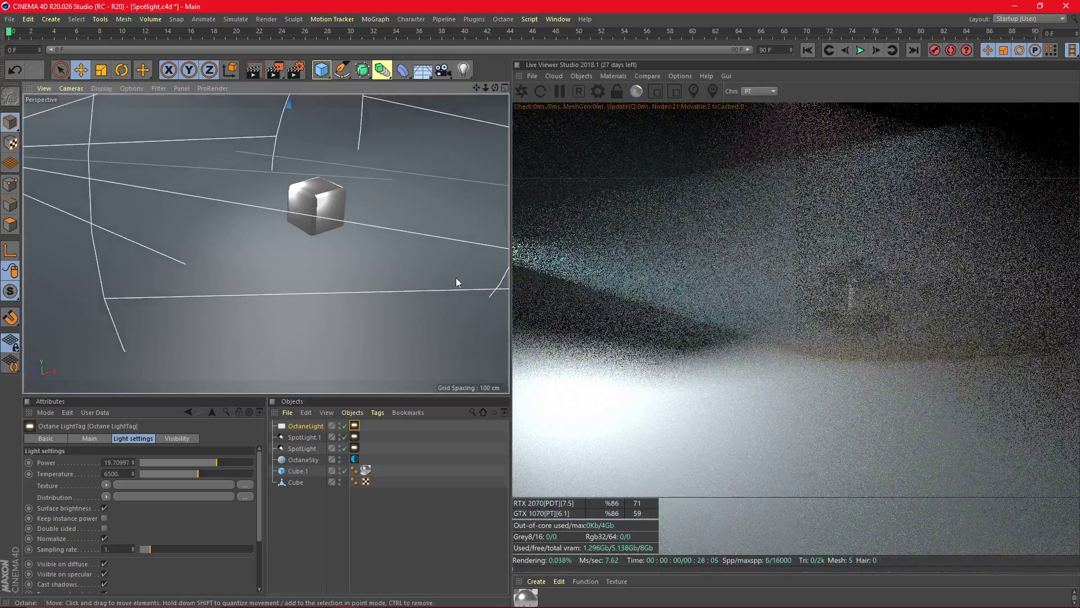
left_click_drag(494, 88, 494, 73)
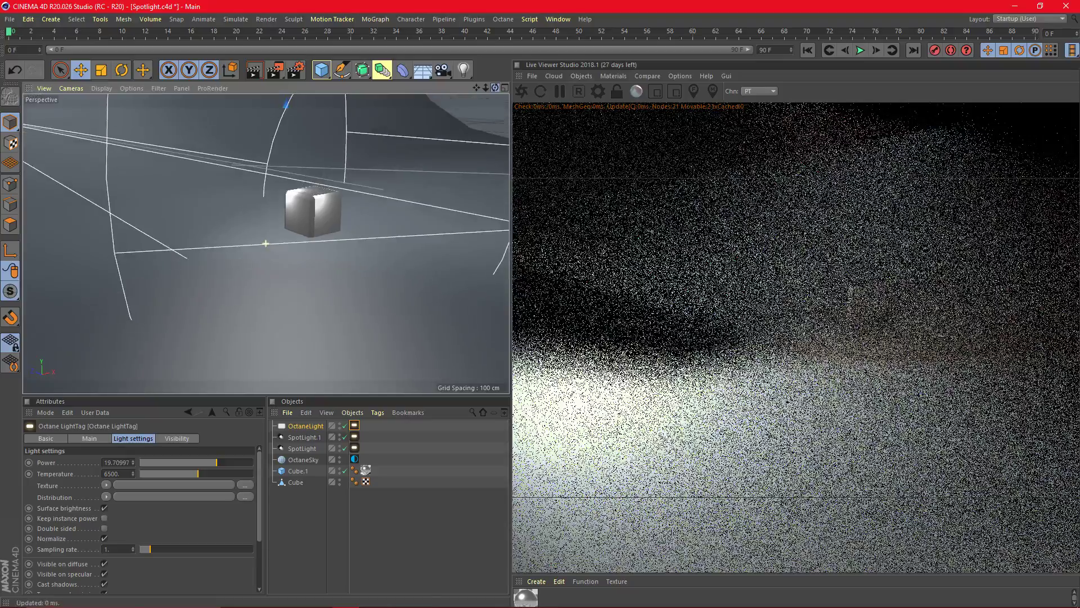
scroll(326, 208, "up", 4)
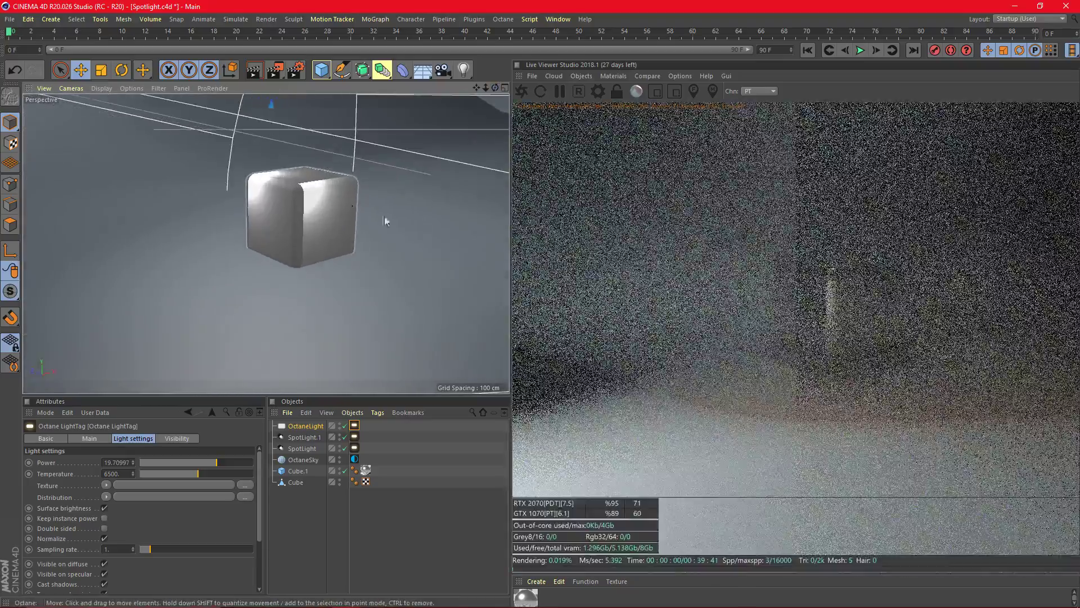
left_click_drag(486, 87, 265, 183)
left_click_drag(495, 88, 263, 242)
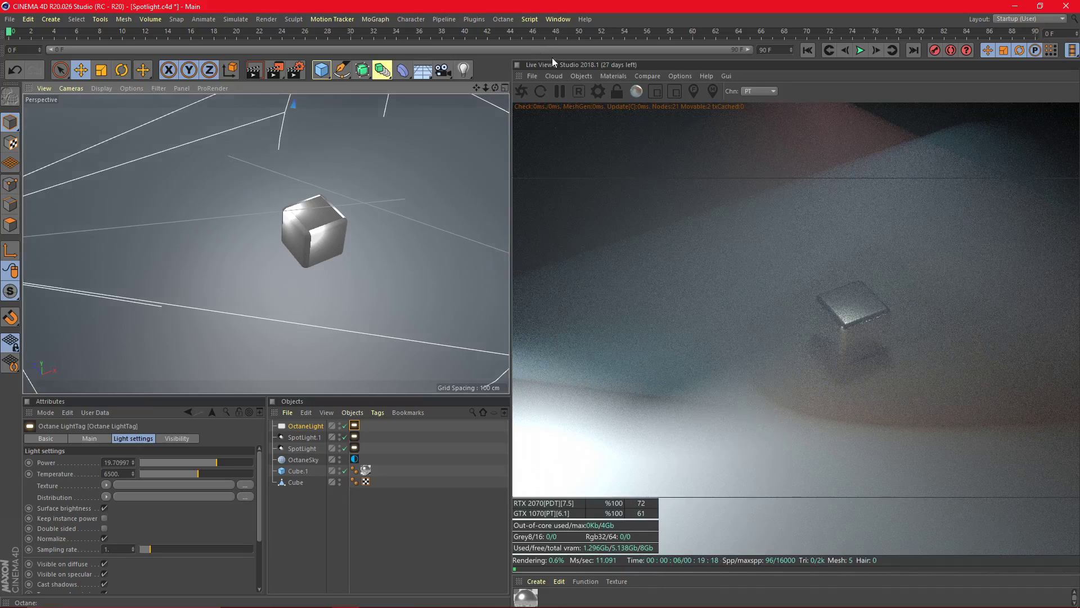
scroll(356, 232, "up", 3)
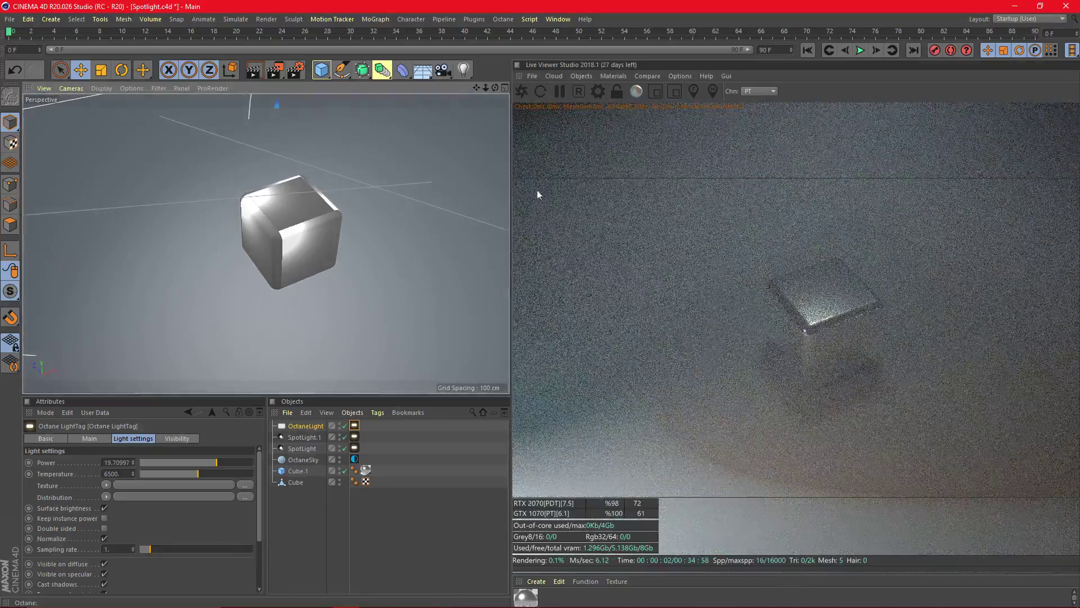
left_click_drag(495, 88, 355, 54)
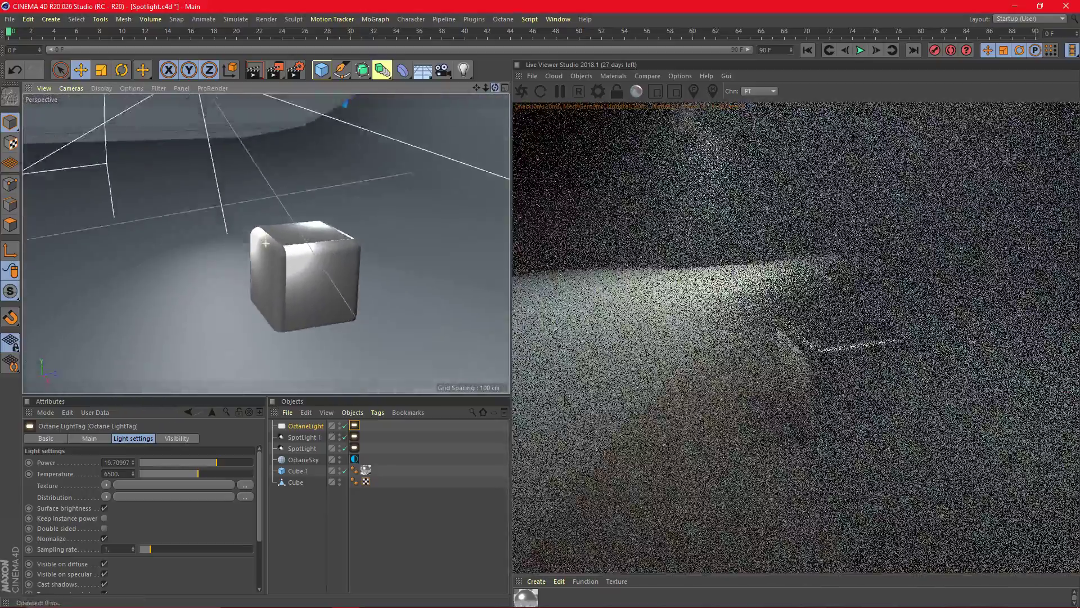
left_click_drag(495, 86, 554, 61)
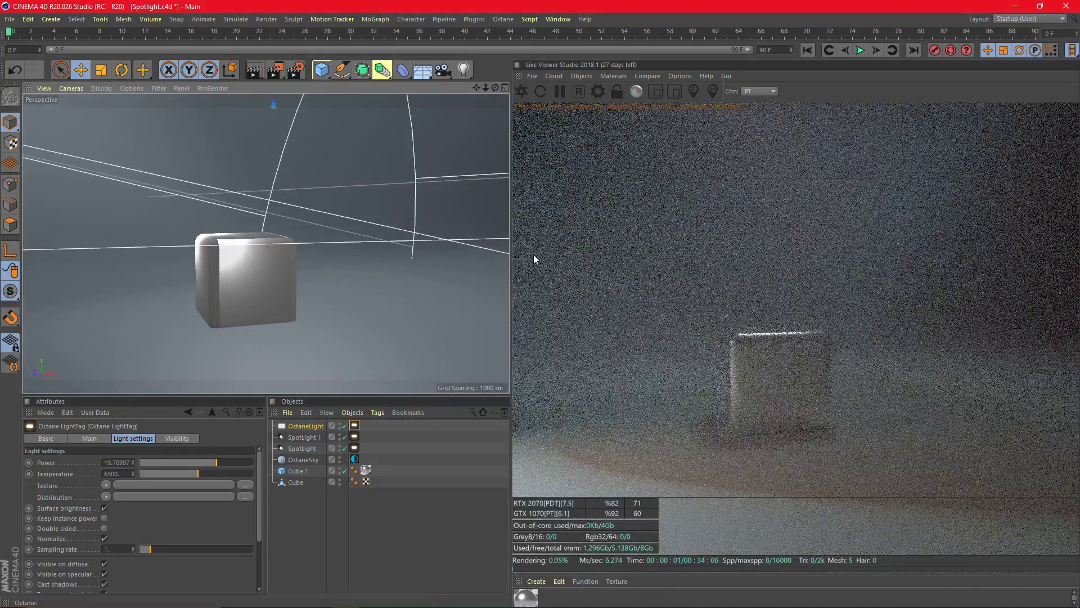